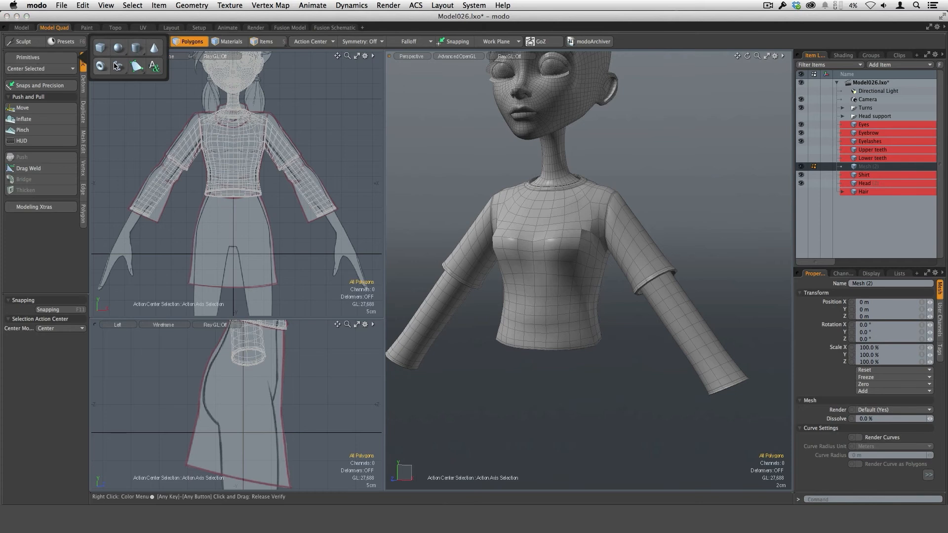
Step: Create a 24-sided cylinder at the character's waist with a radius of about 9.8 cm, aligned to the Y axis
click(135, 47)
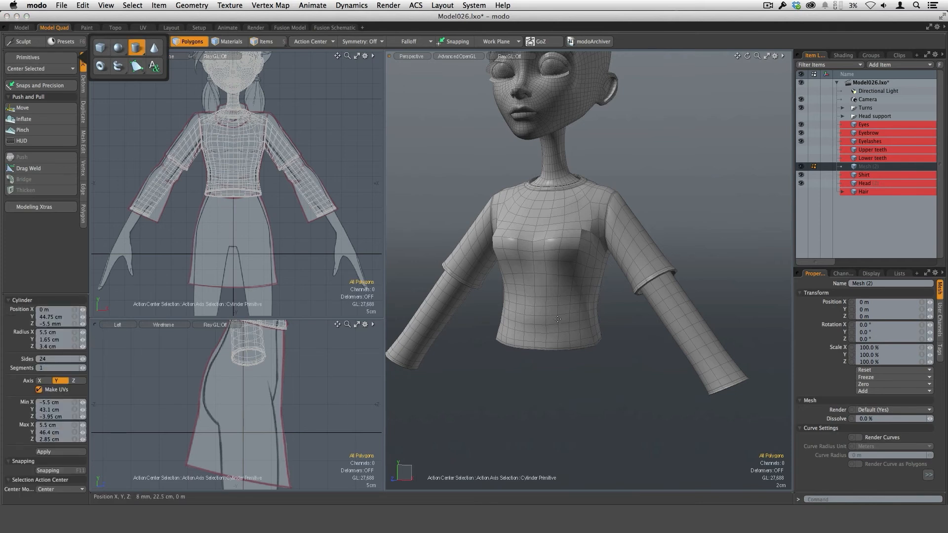
alt+click(597, 337)
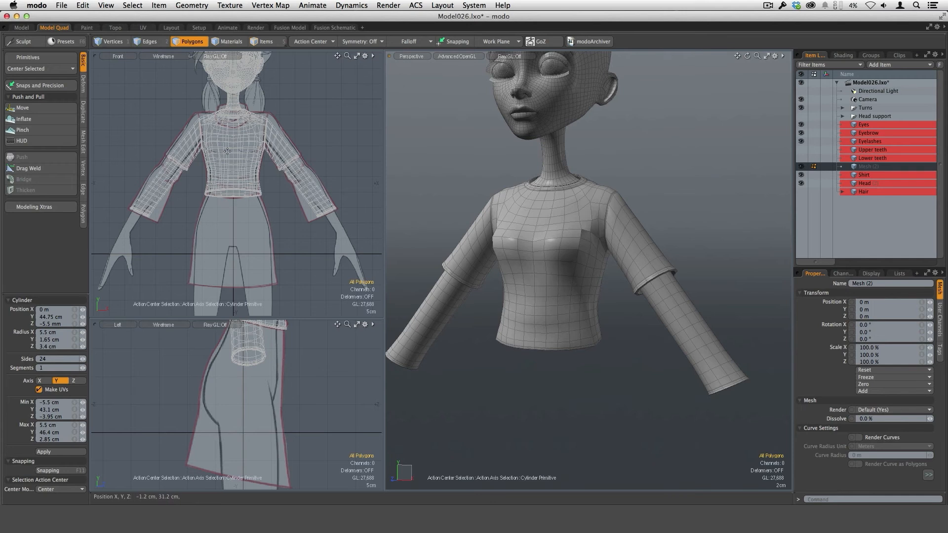
ctrl+drag(233, 201, 265, 201)
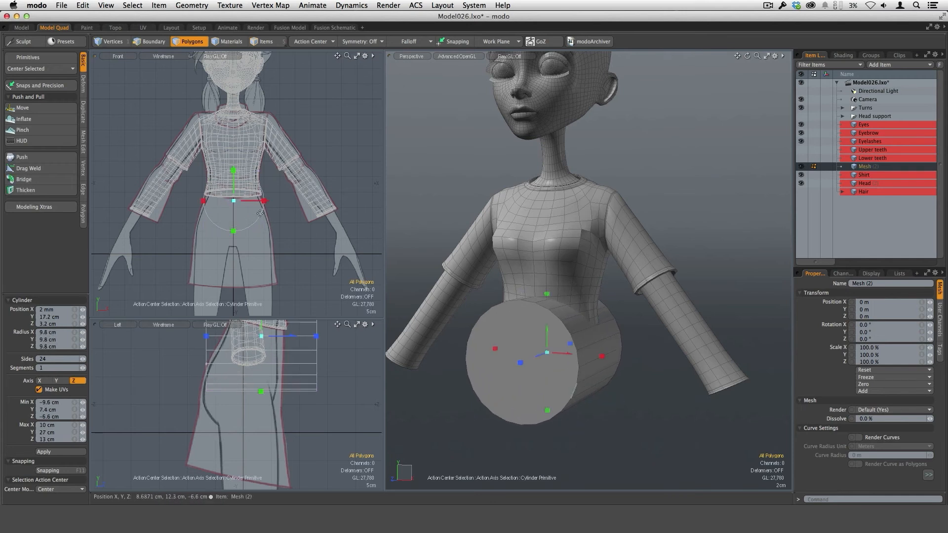
click(56, 381)
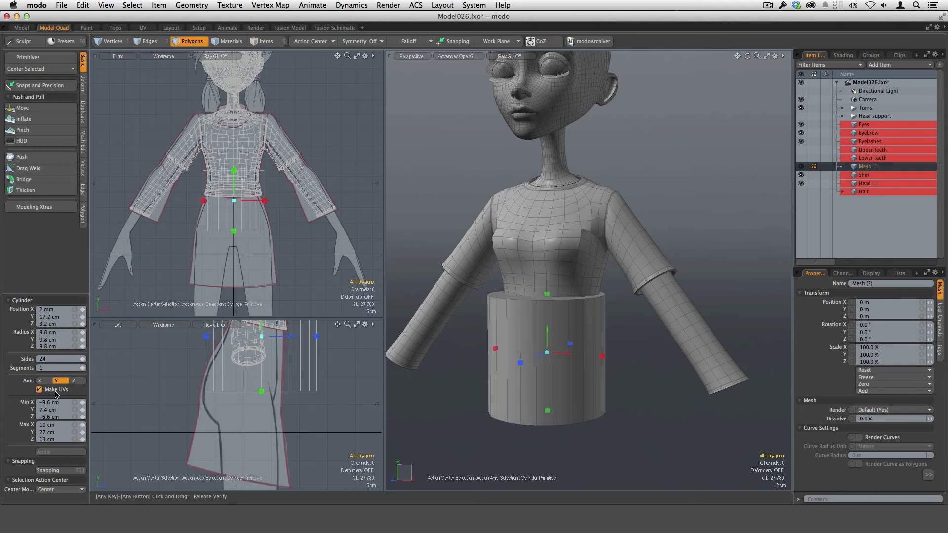
Step: Enlarge the side view and lower the cylinder's top to the shirt hem, at about 19.6 cm on Y
scroll(309, 412, down, 4)
alt+drag(308, 412, 287, 451)
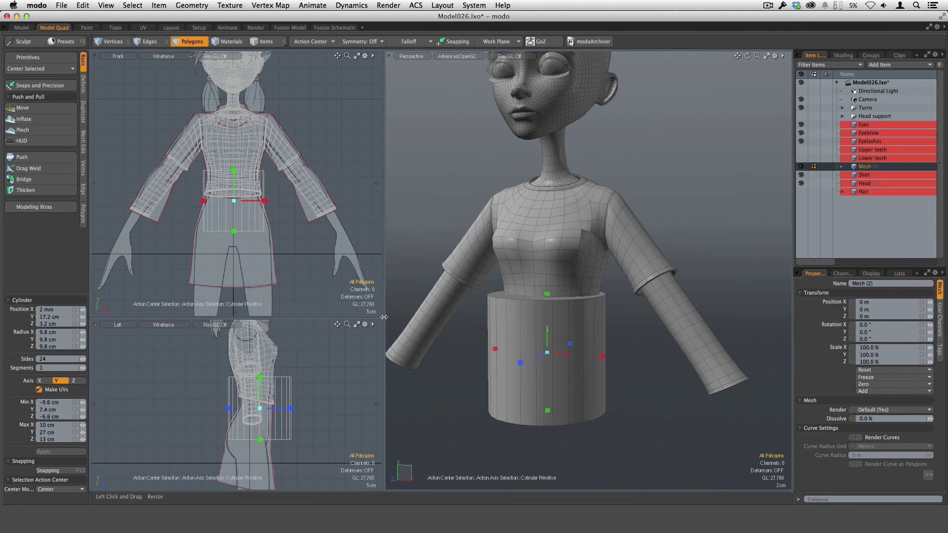
drag(384, 317, 403, 219)
scroll(328, 326, up, 3)
drag(263, 324, 263, 355)
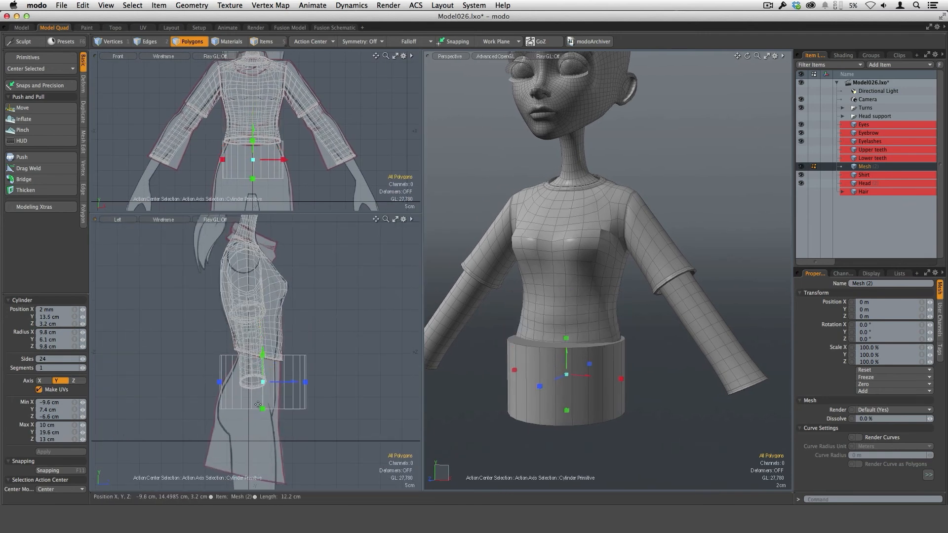
Step: Fit the cylinder to the skirt reference, spanning about 19.2 cm down to -9 cm on Y, and adjust its width
drag(262, 409, 263, 474)
scroll(343, 457, down, 2)
alt+shift+drag(334, 431, 340, 381)
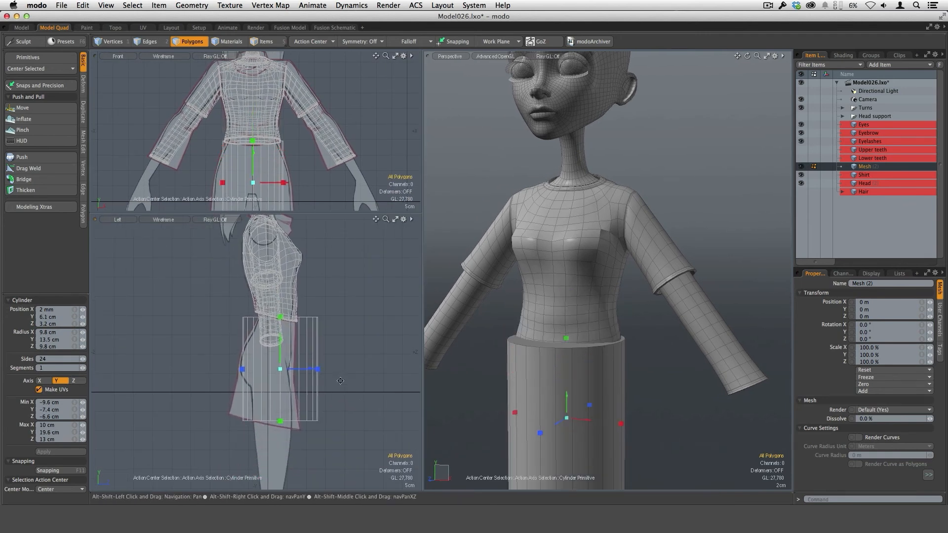
drag(280, 421, 281, 427)
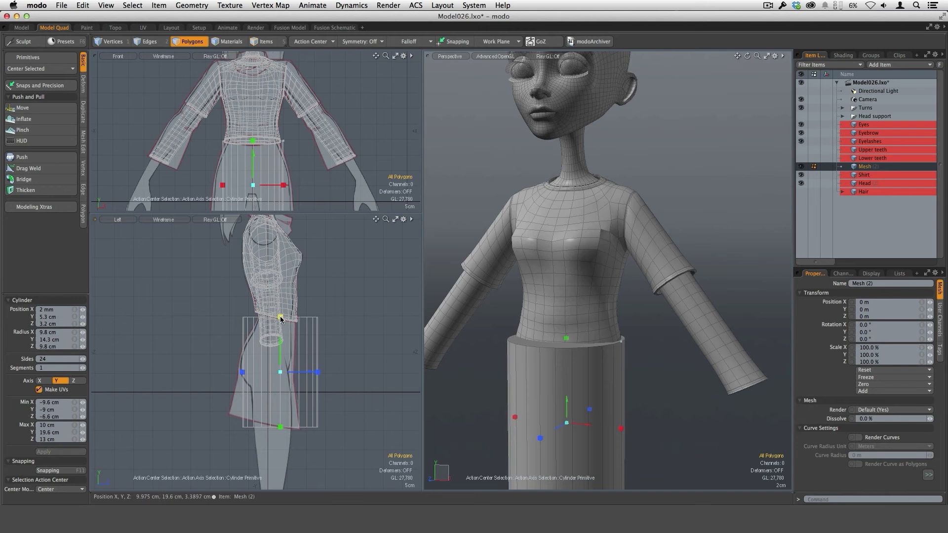
drag(280, 319, 280, 320)
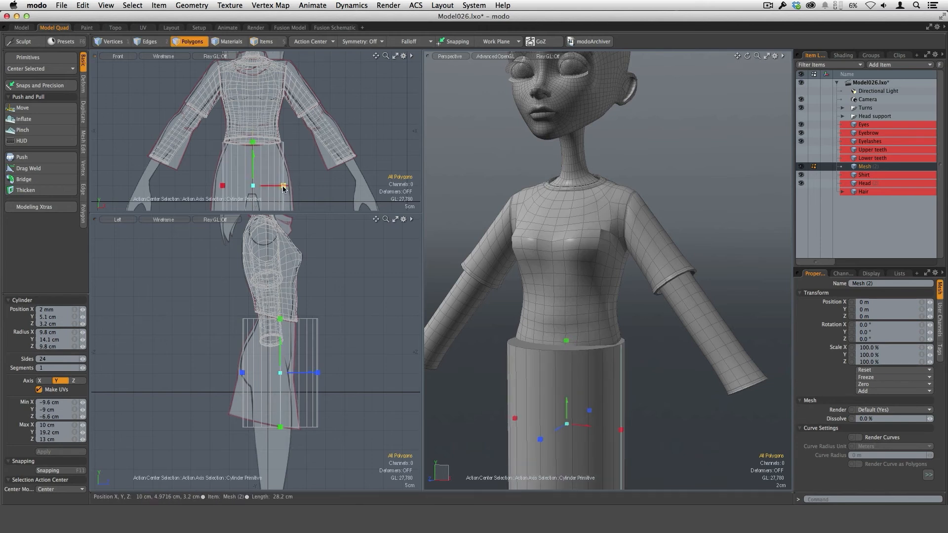
scroll(283, 187, up, 3)
drag(287, 182, 291, 182)
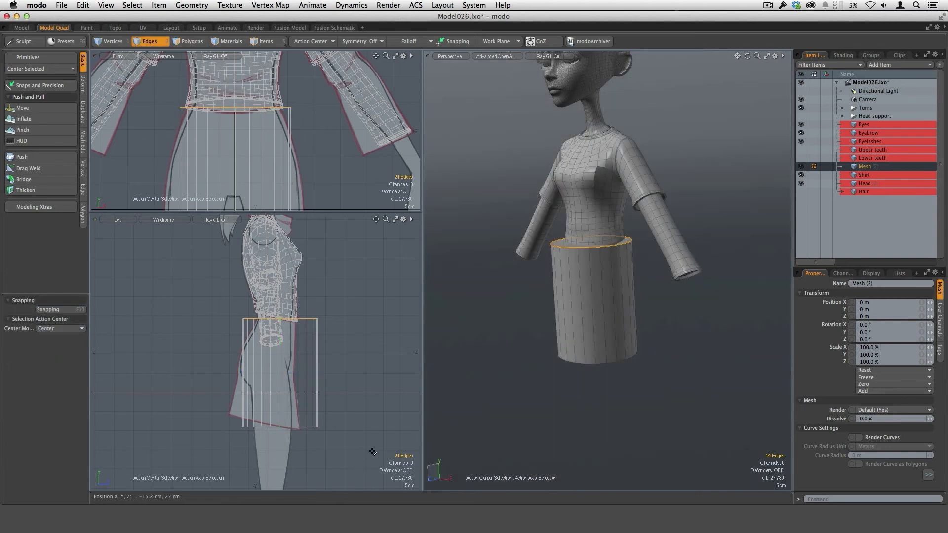
Step: Tilt the cylinder's top edge loop to follow the shirt hem and scale it to about 55.5% in depth
key(y)
drag(338, 331, 332, 349)
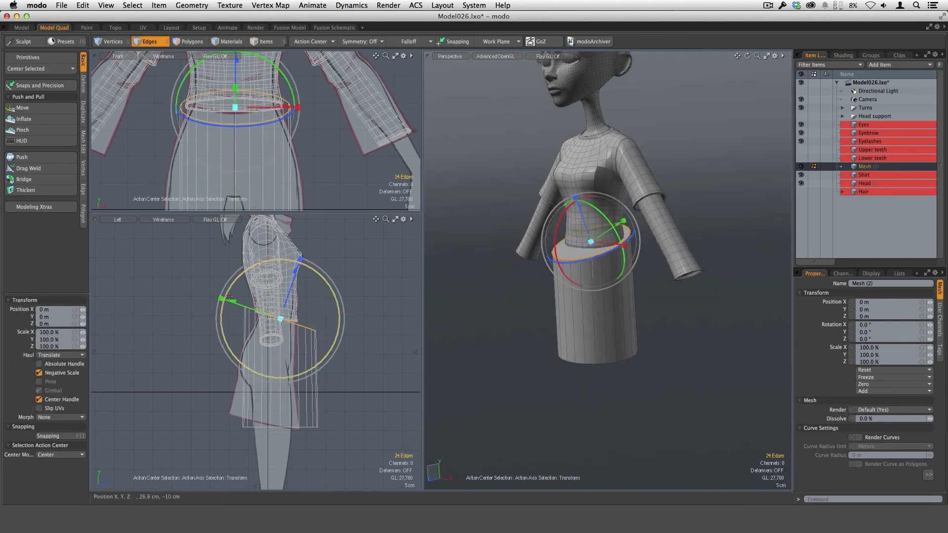
drag(220, 299, 328, 318)
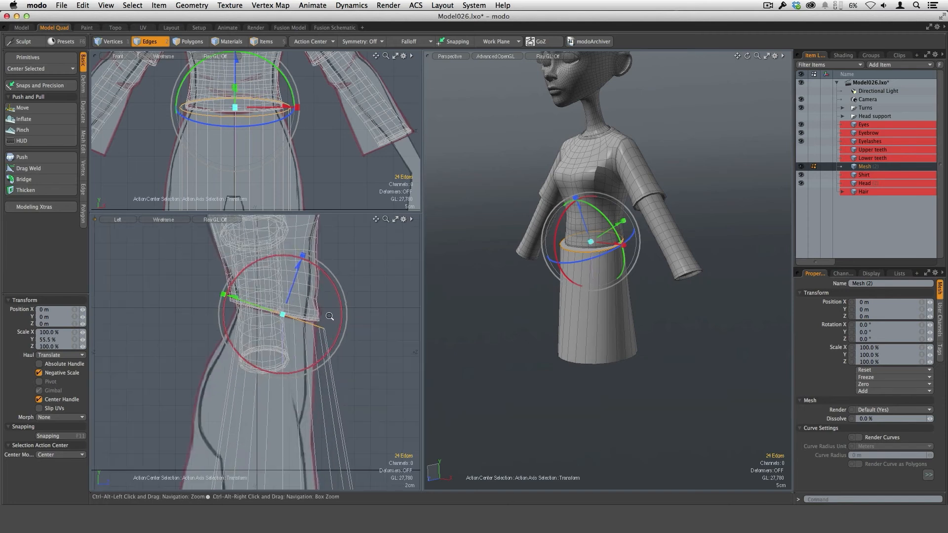
Step: Move the top edge loop onto the reference waistline and scale its width to about 81%
drag(238, 299, 229, 296)
drag(291, 268, 292, 265)
drag(228, 292, 226, 292)
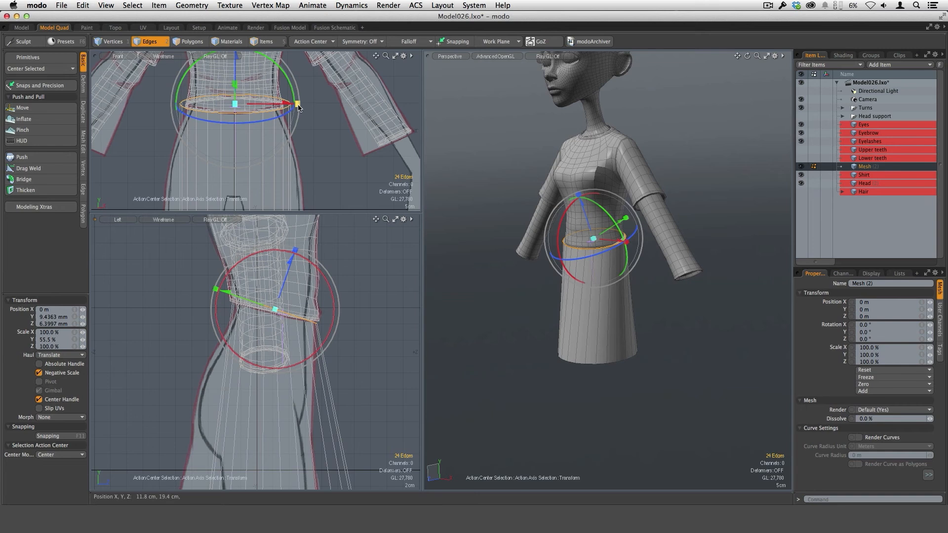
drag(298, 106, 287, 105)
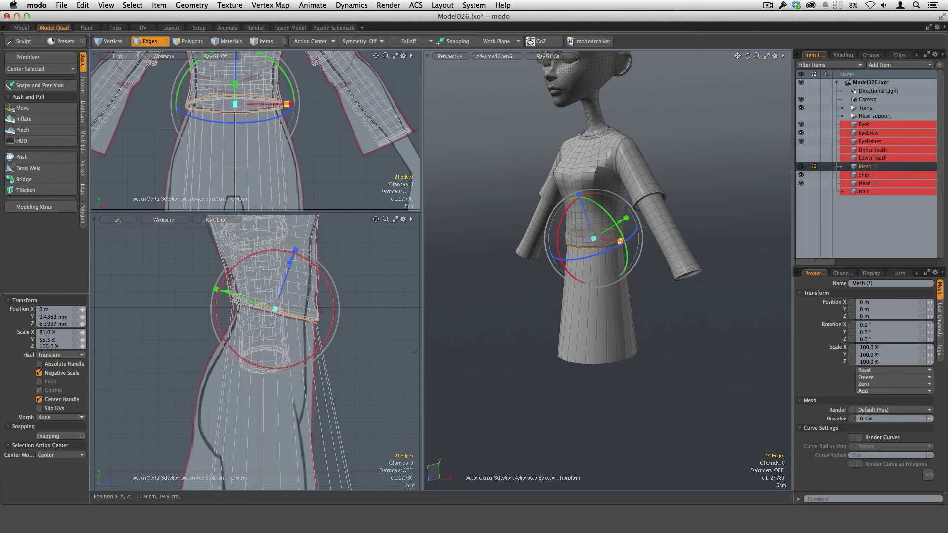
key(space)
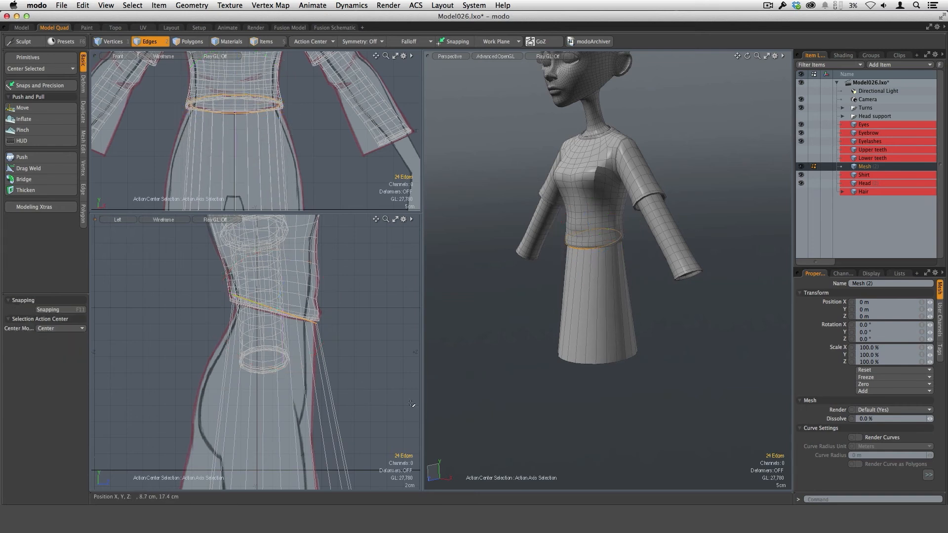
Step: Tilt and move the cylinder's bottom edge loop to the skirt's slanted hem, scaling its depth to about 102%
scroll(270, 357, down, 5)
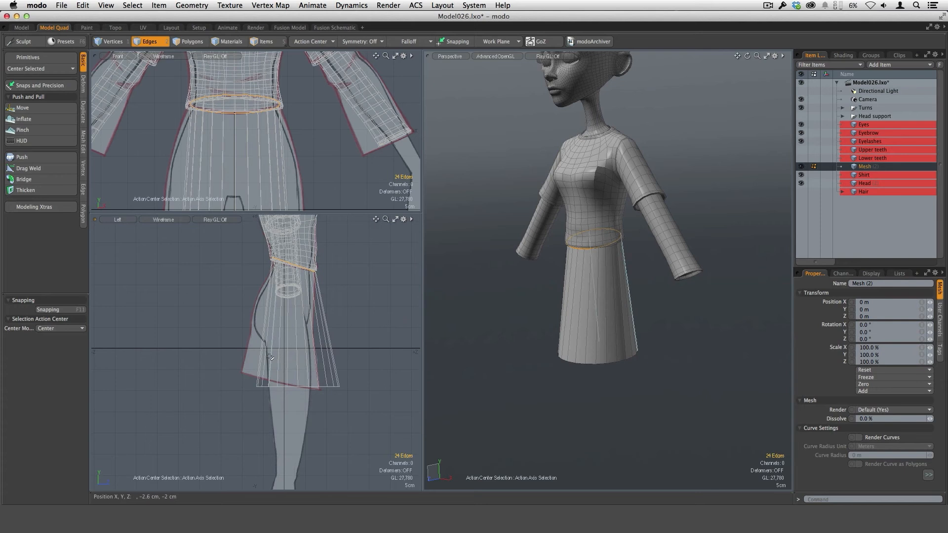
right_drag(368, 388, 371, 386)
key(y)
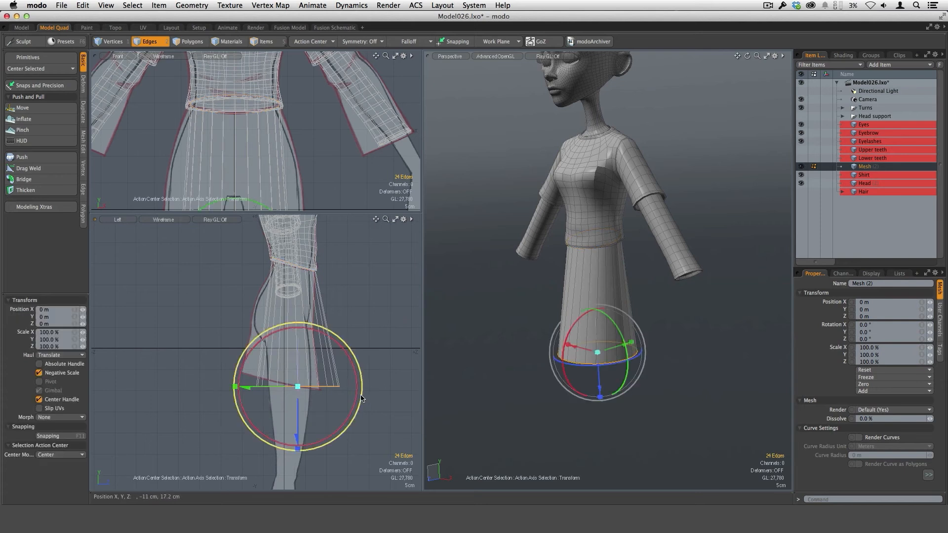
drag(353, 409, 346, 421)
drag(237, 376, 284, 381)
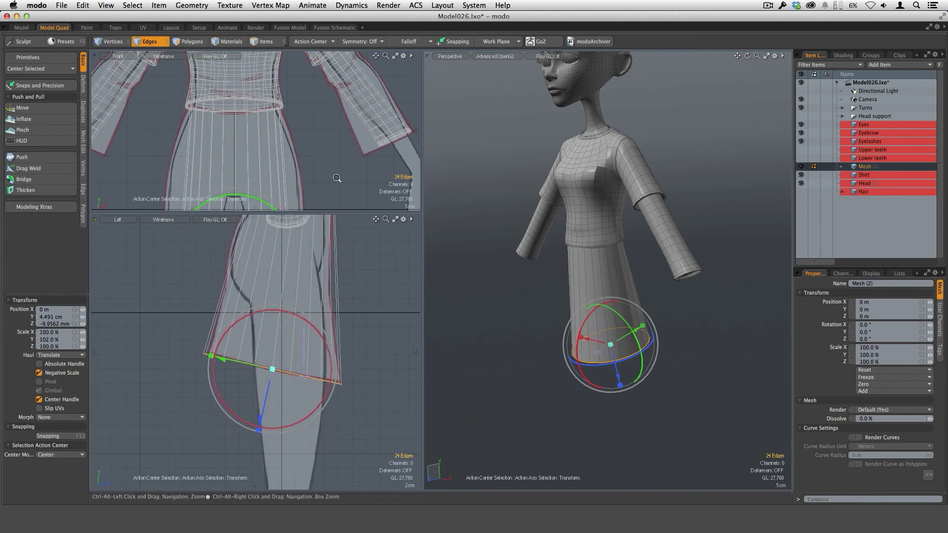
Step: Scale the bottom edge loop's width to about 138.5% and nudge it onto the reference hem in the front and side views
ctrl+alt+drag(336, 178, 267, 208)
alt+shift+drag(267, 208, 291, 143)
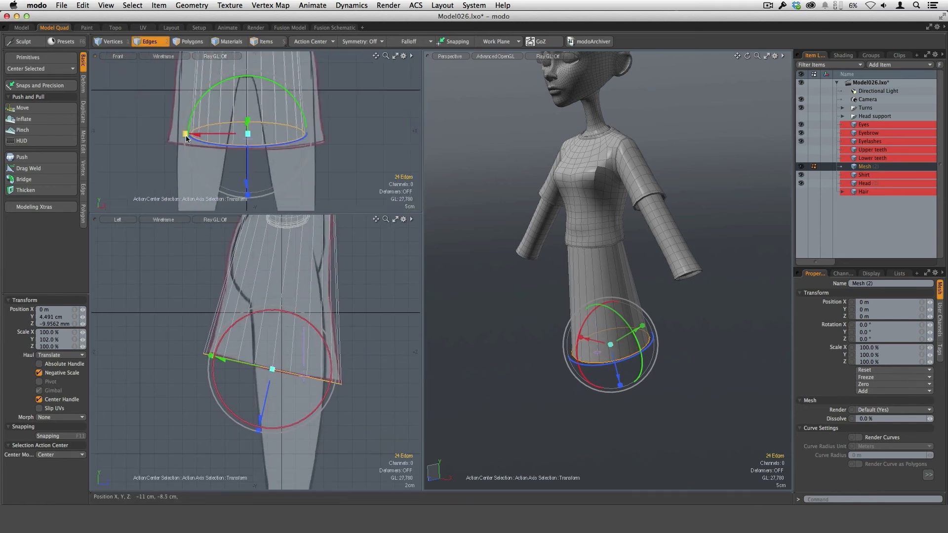
drag(185, 134, 162, 133)
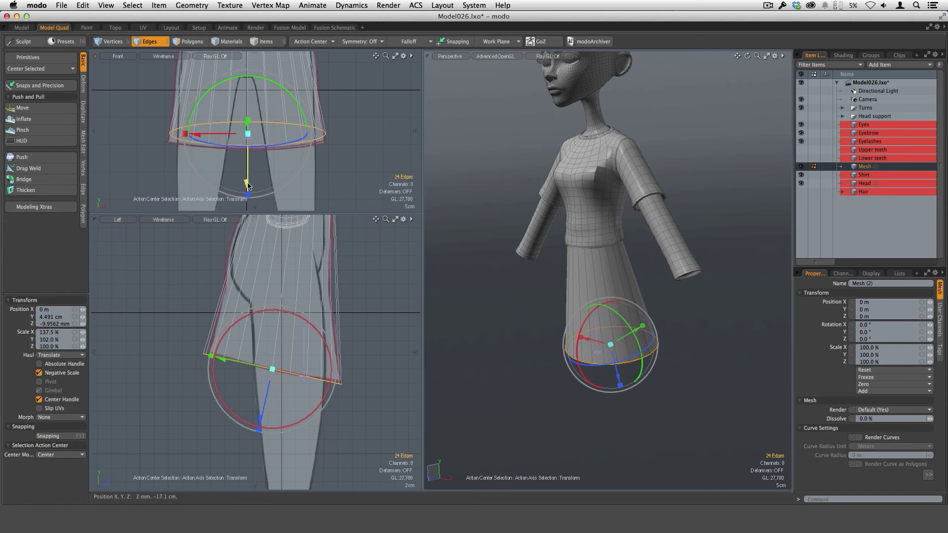
drag(248, 185, 252, 186)
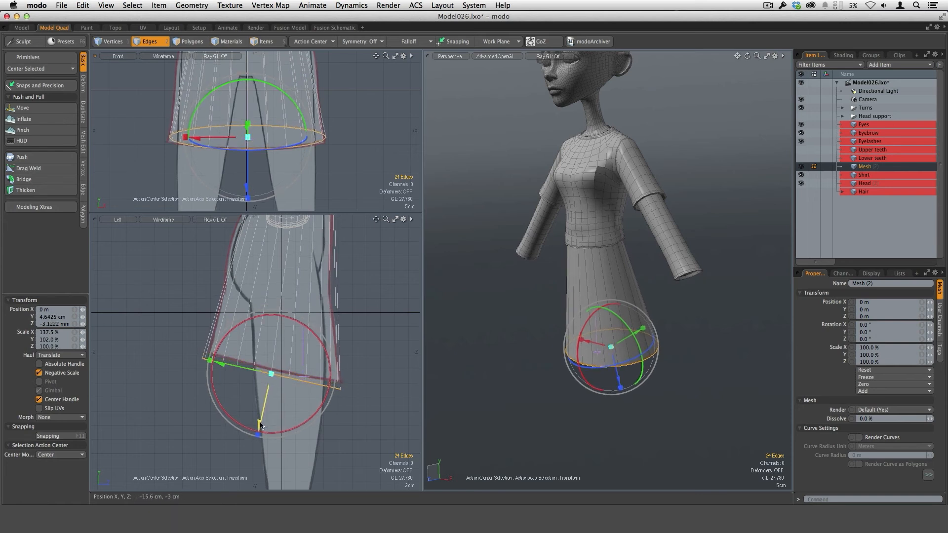
drag(261, 425, 260, 427)
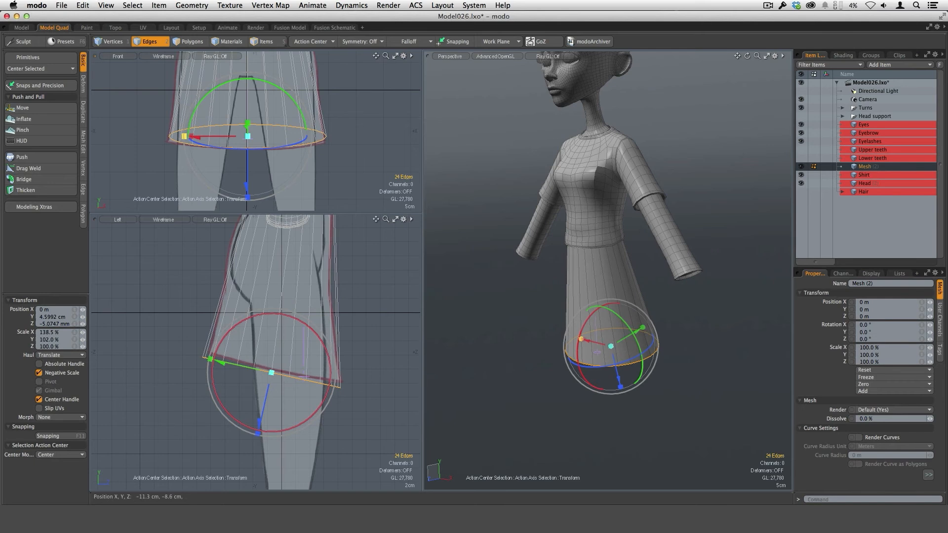
key(space)
Step: Select the skirt's side polygons and cut two horizontal edge loops around them with Loop Slice in Free mode
key(3)
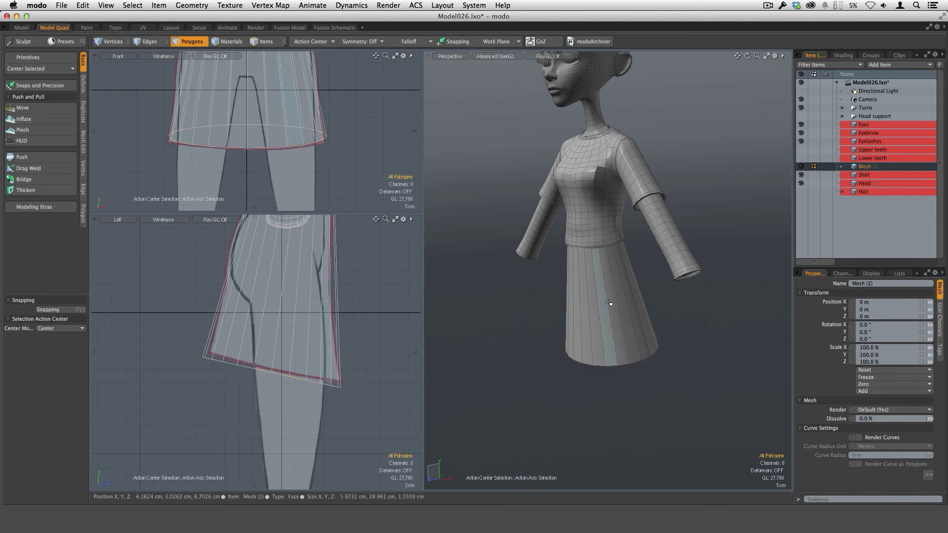
click(606, 295)
ctrl+alt+drag(338, 150, 301, 148)
alt+drag(301, 134, 309, 163)
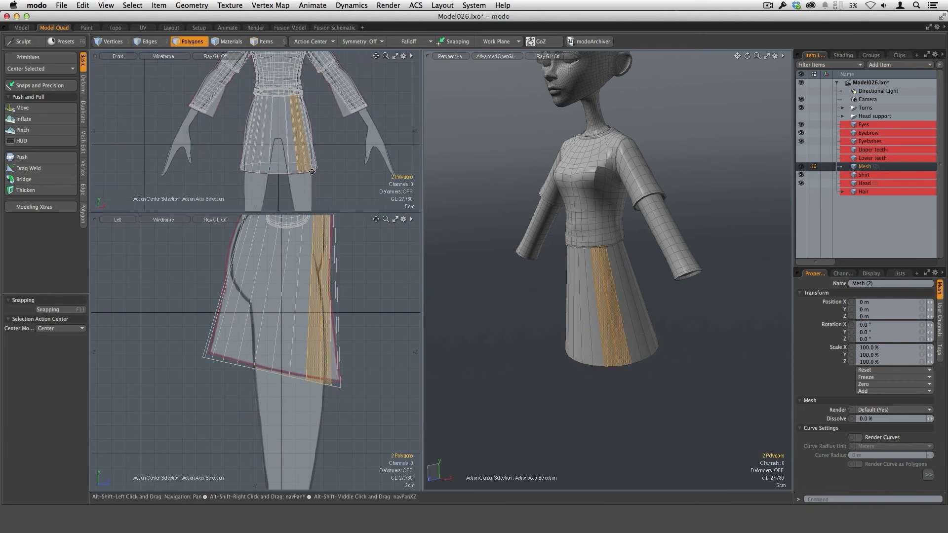
ctrl+alt+drag(309, 124, 341, 125)
key(shift+Up)
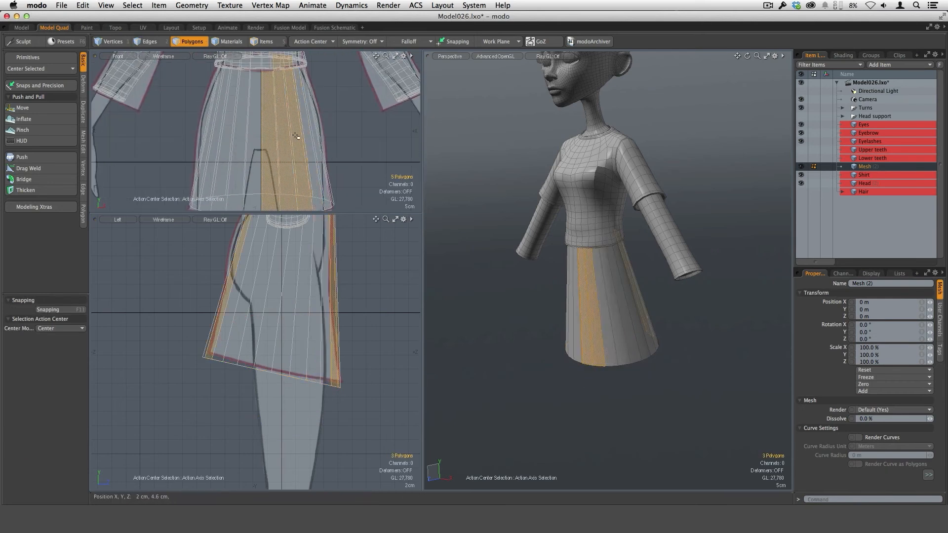
key(alt+c)
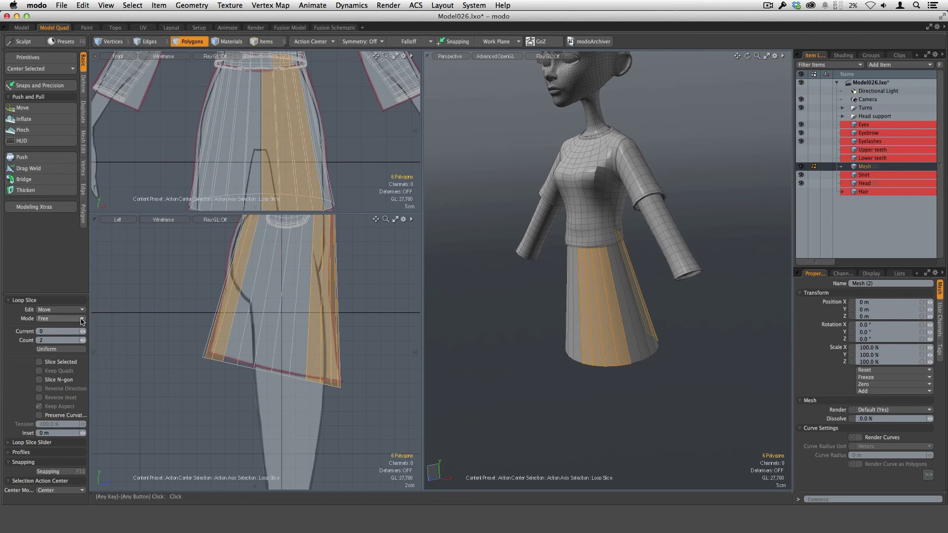
click(276, 174)
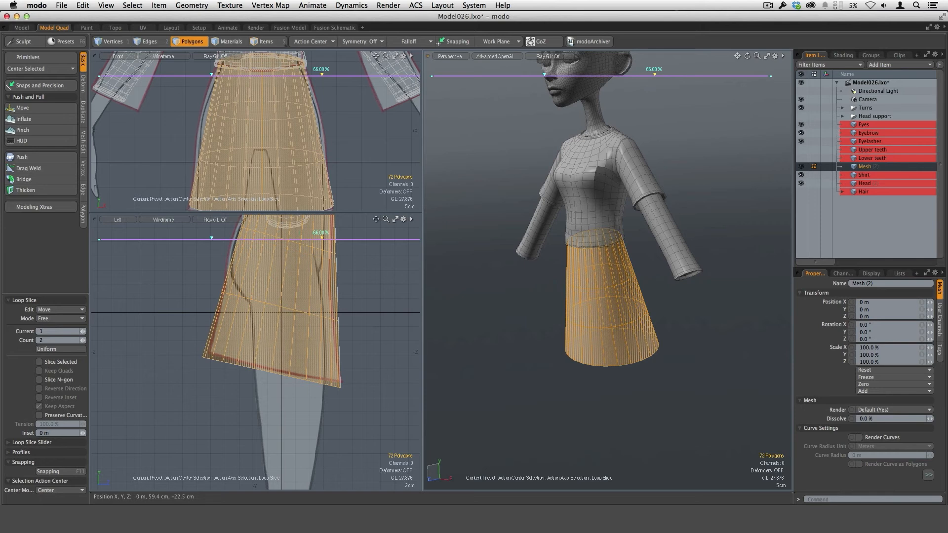
key(space)
key(space)
key(space)
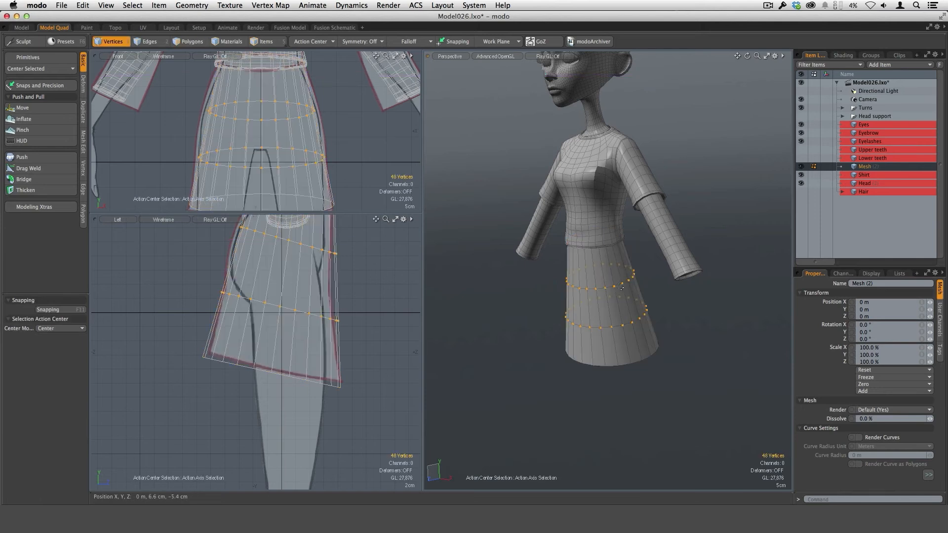
Step: Scale the skirt's upper new edge loop to about 116.5% in width to match the hip outline
double_click(620, 285)
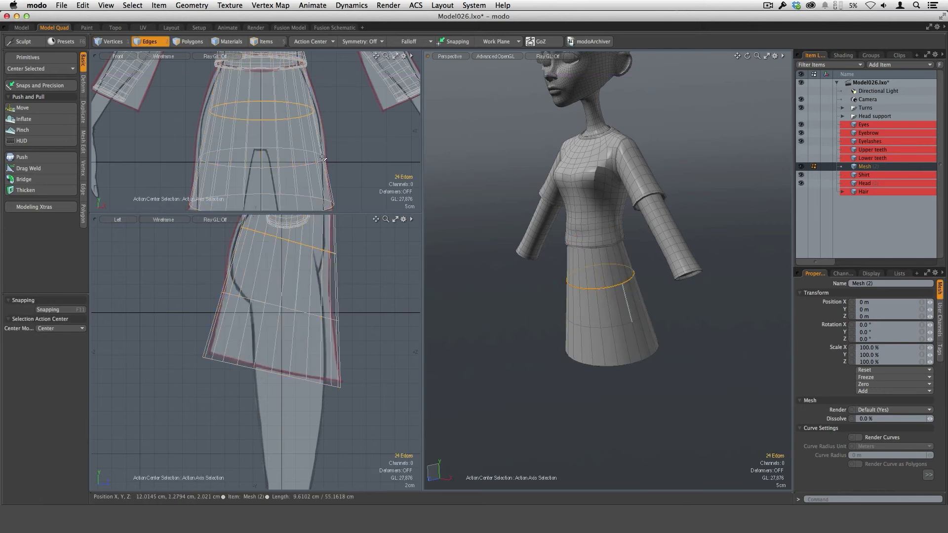
key(y)
drag(324, 110, 334, 111)
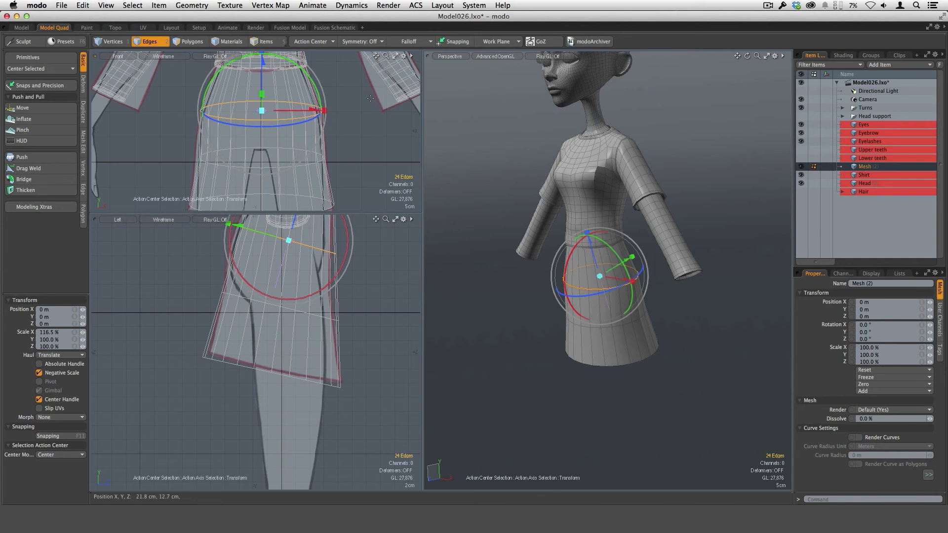
key(space)
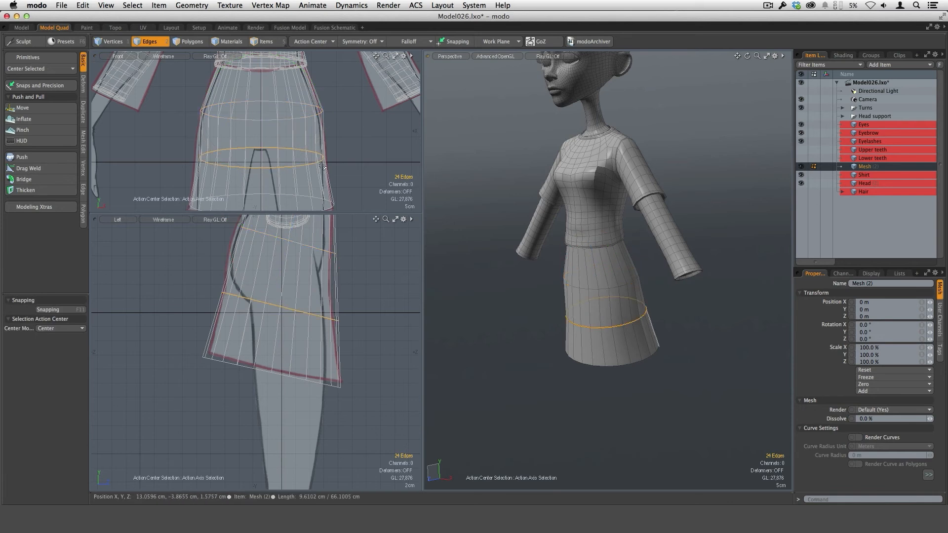
Step: Scale the skirt's lower new edge loop to about 109% in width to match the reference outline
key(y)
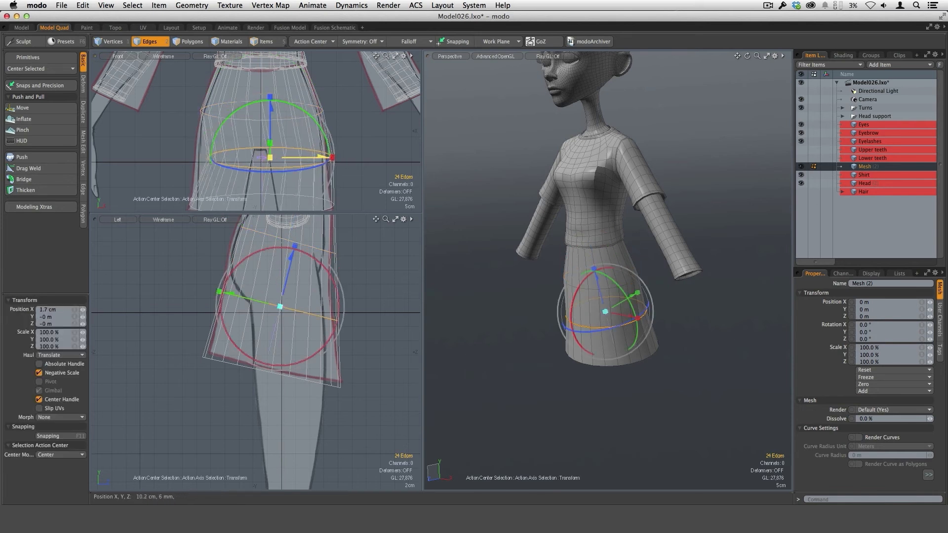
drag(325, 157, 329, 157)
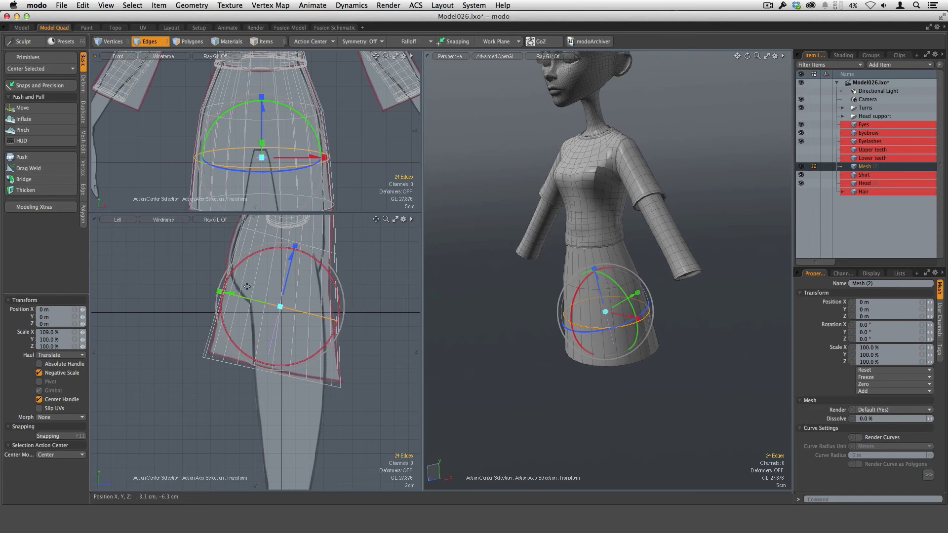
key(space)
Step: Return to polygon selection and deselect all of the skirt's polygons
key(3)
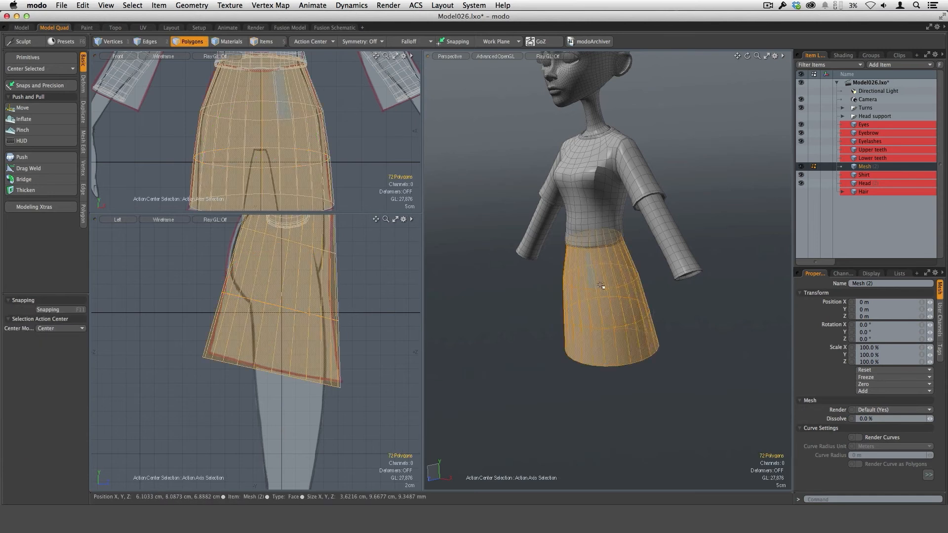
mouse_move(617, 354)
alt+mouse_down()
mouse_move(675, 330)
mouse_move(644, 240)
mouse_move(629, 360)
alt+mouse_up()
click(684, 326)
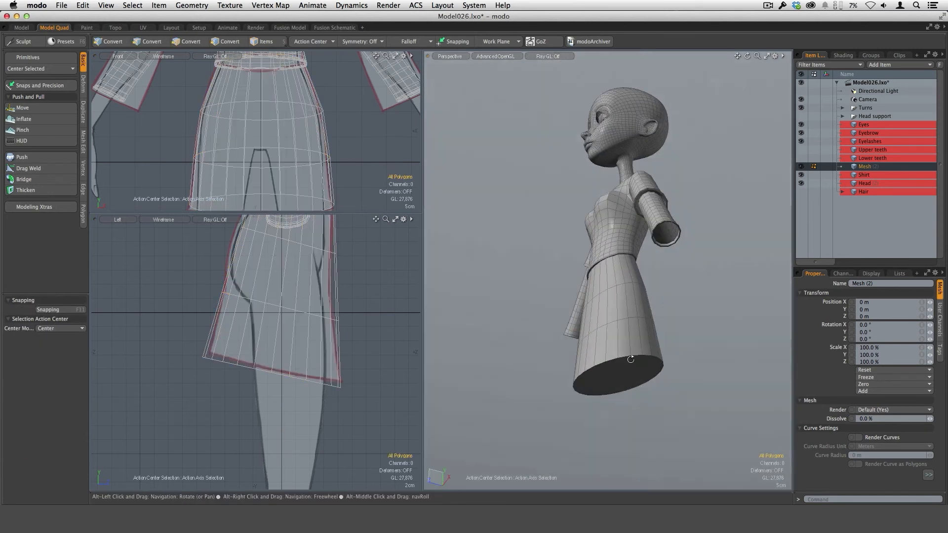
Step: Cut three evenly spaced horizontal loops around the skirt's upper band with Loop Slice in Uniform mode, then deselect the polygons
alt+drag(630, 327, 682, 332)
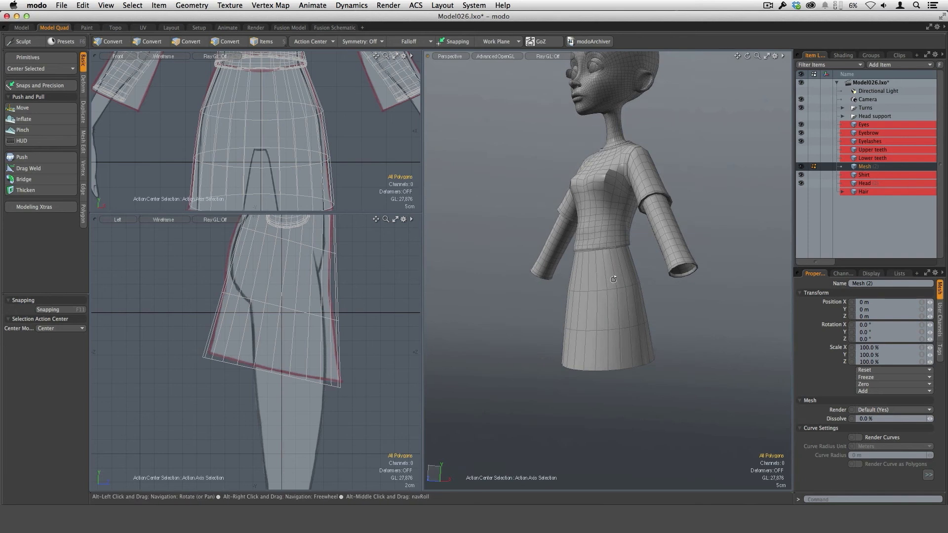
alt+drag(624, 310, 610, 315)
scroll(602, 287, up, 5)
alt+drag(661, 382, 652, 269)
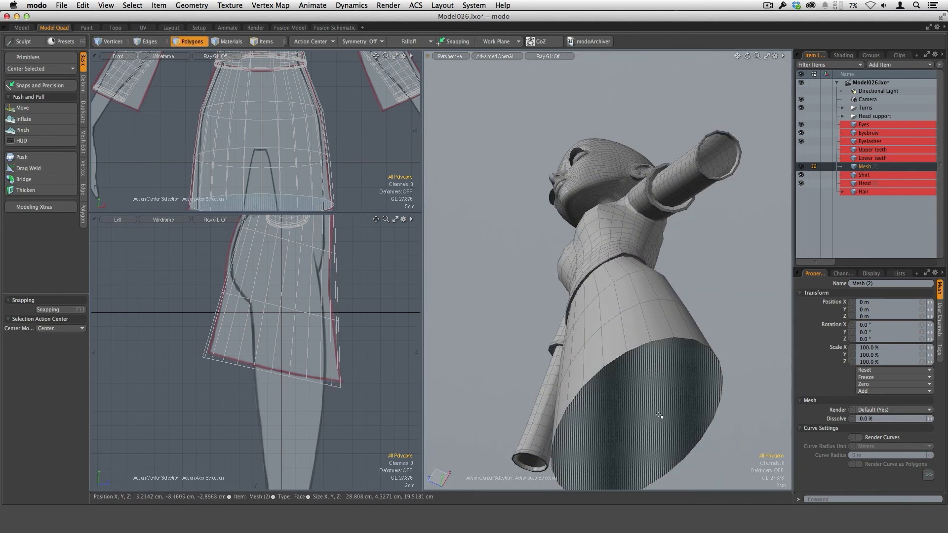
alt+shift+drag(660, 417, 629, 398)
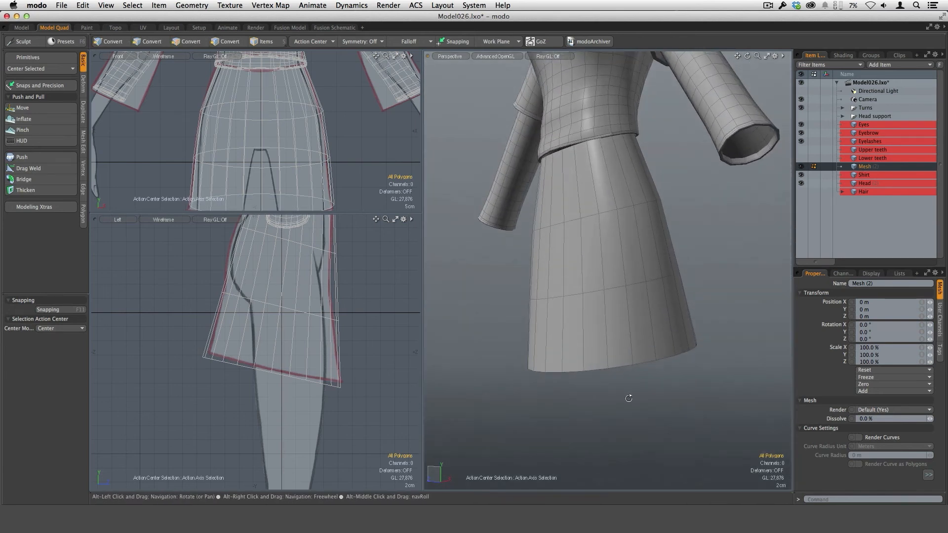
drag(572, 186, 664, 228)
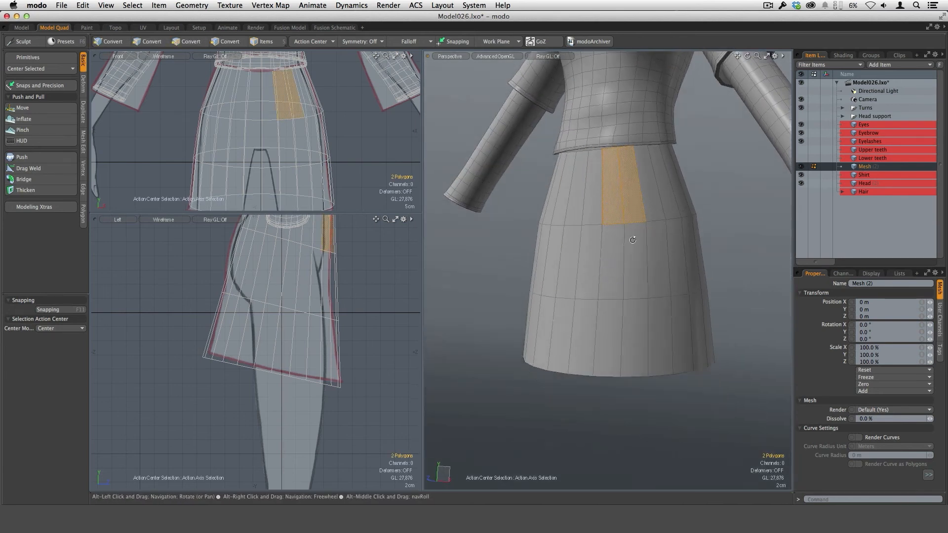
scroll(603, 201, down, 5)
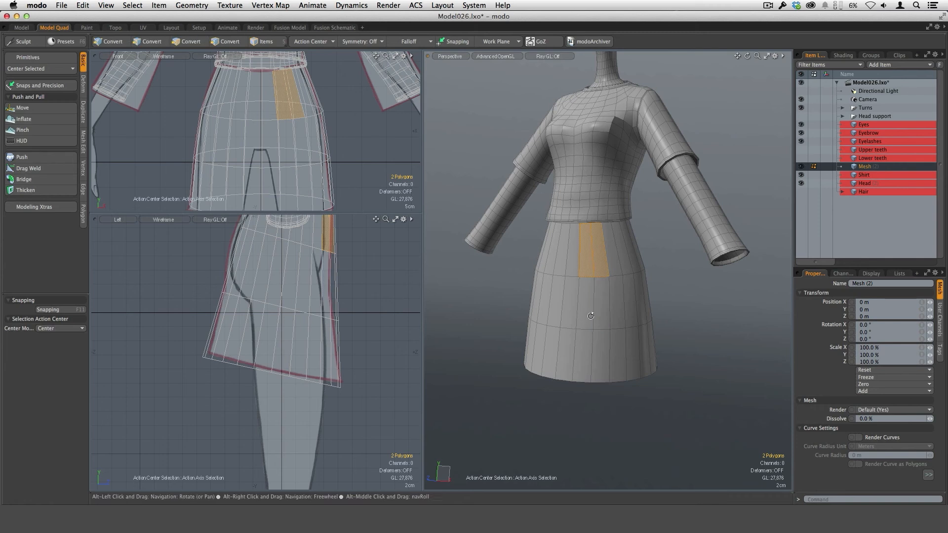
key(alt+c)
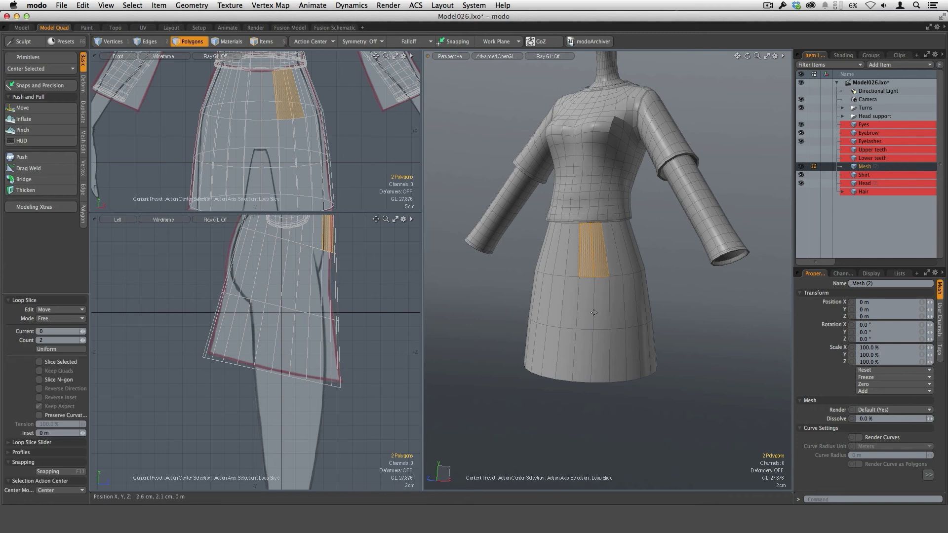
click(79, 319)
click(79, 326)
click(545, 324)
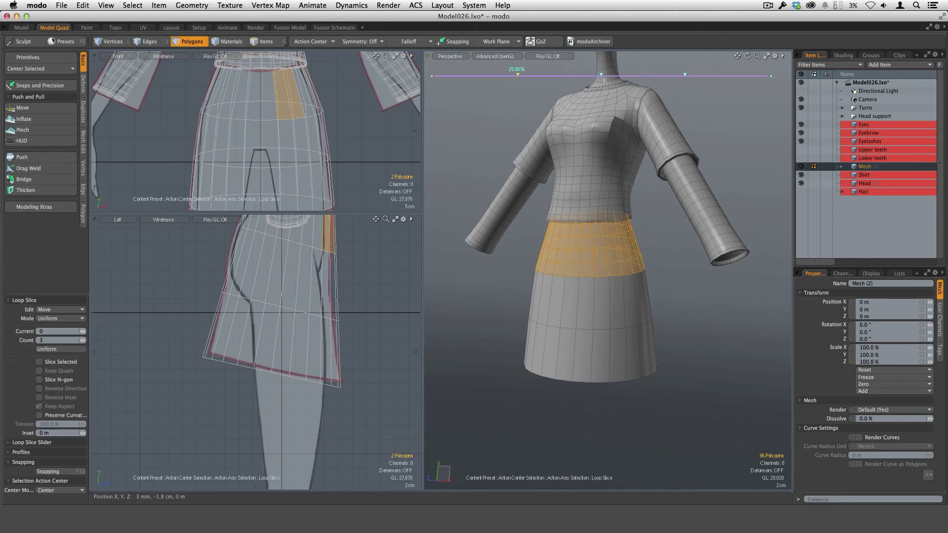
alt+drag(612, 311, 591, 293)
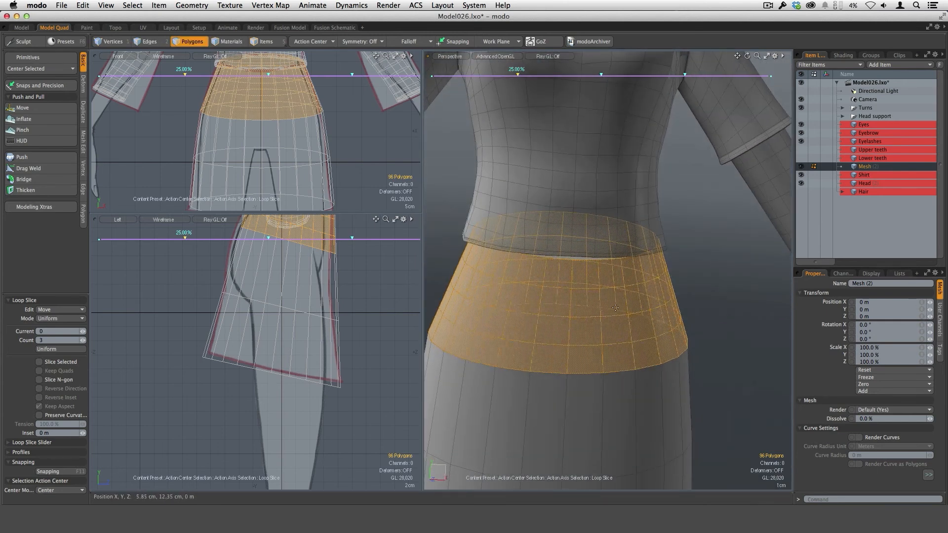
key(space)
click(697, 275)
Step: Cut two evenly spaced horizontal loops around the skirt's middle band with Loop Slice, setting the count to 2
alt+drag(658, 385, 591, 355)
alt+drag(557, 316, 569, 327)
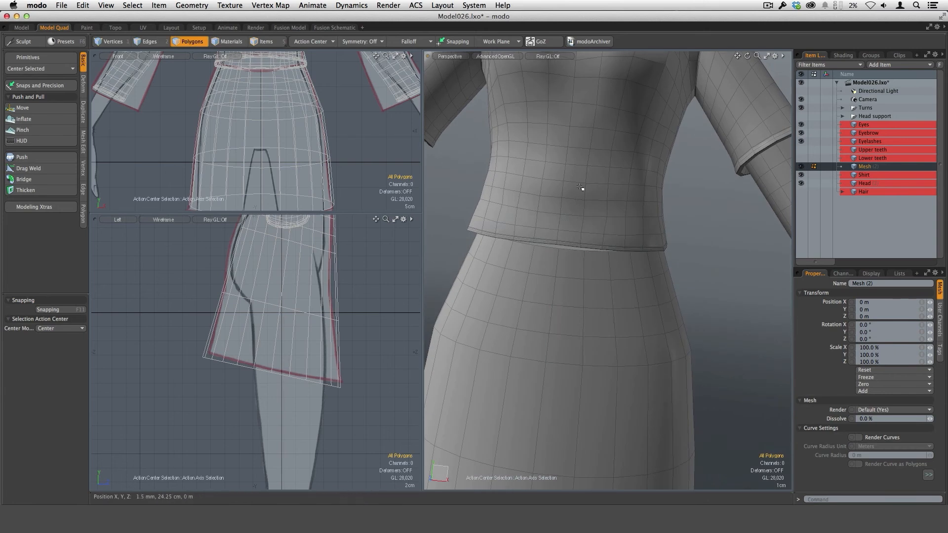
ctrl+alt+drag(631, 363, 606, 343)
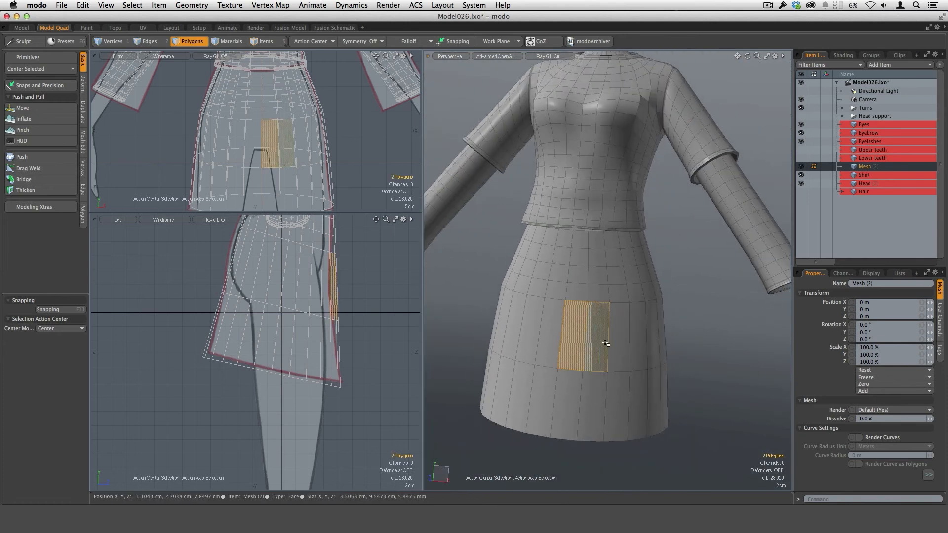
key(alt+c)
click(596, 374)
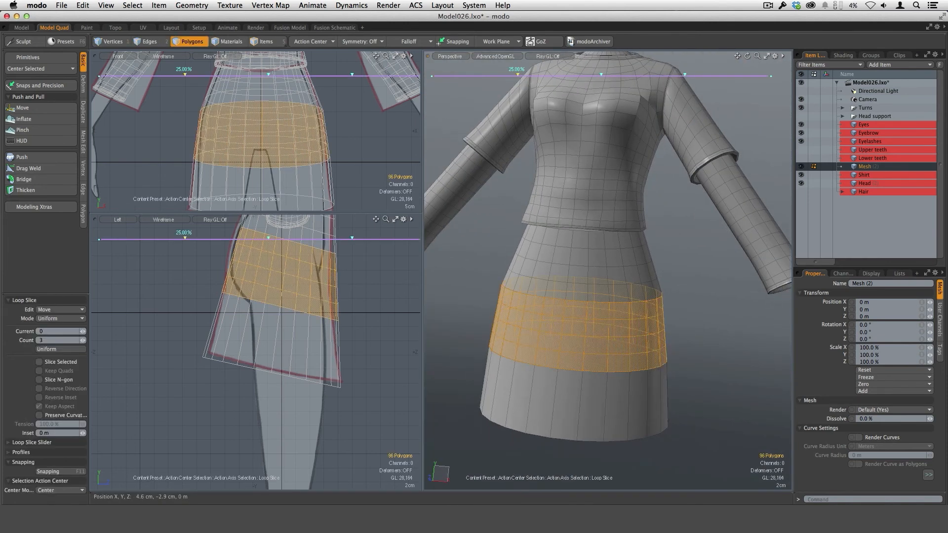
alt+drag(628, 346, 685, 340)
ctrl+alt+drag(623, 345, 620, 326)
click(83, 341)
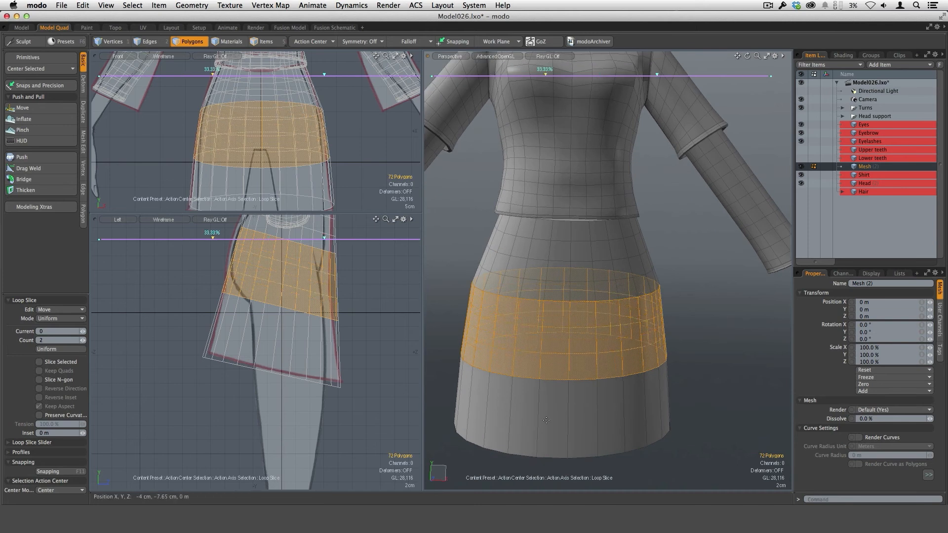
alt+drag(615, 376, 642, 356)
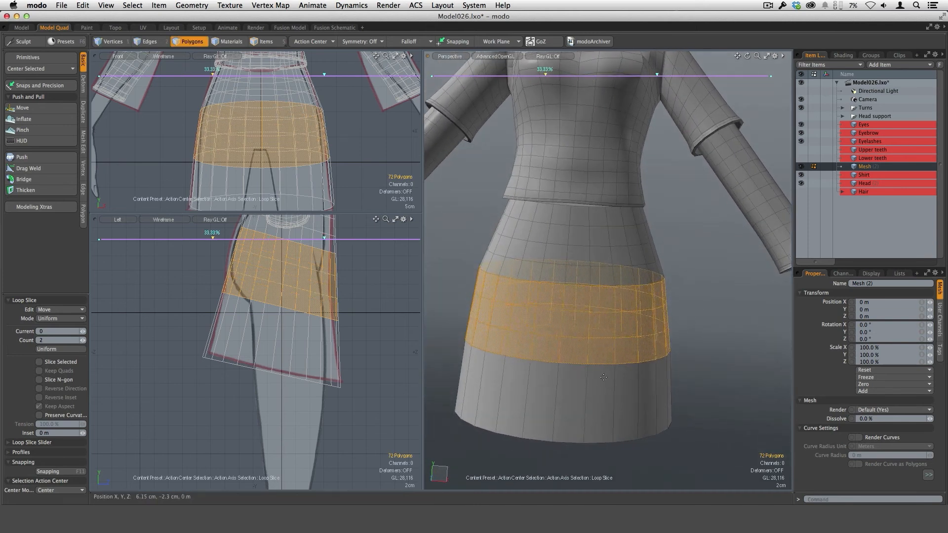
key(space)
Step: Cut two evenly spaced horizontal loops around the skirt's lowest band with Loop Slice and deselect the polygons
drag(572, 408, 612, 415)
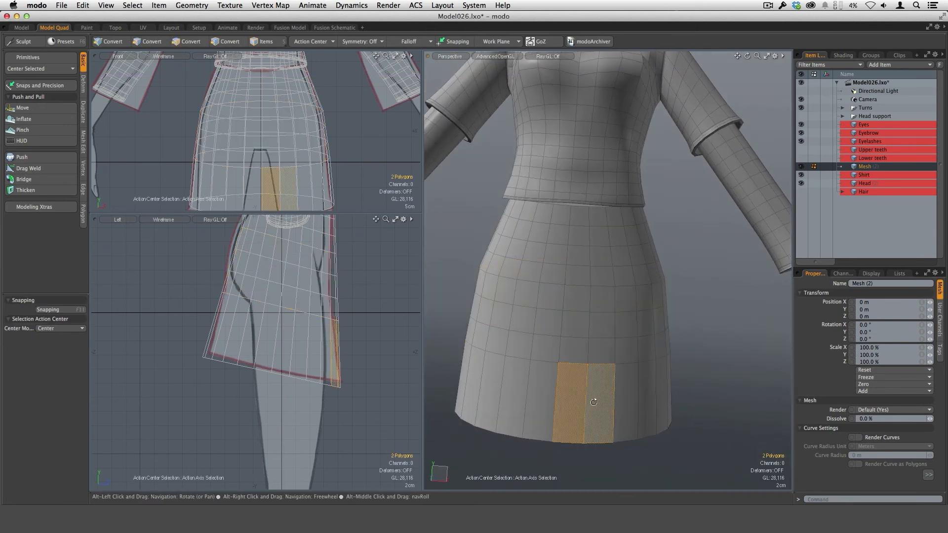
key(alt+c)
key(l)
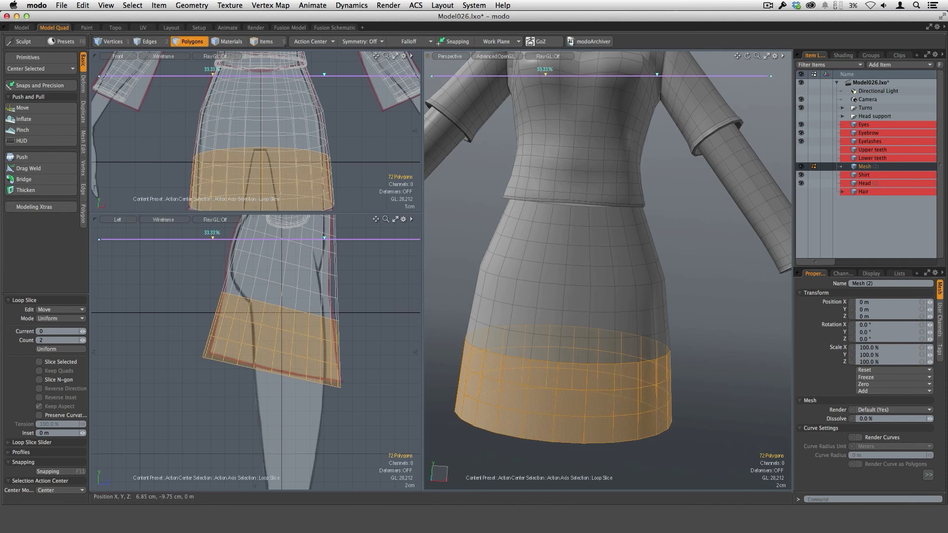
alt+drag(698, 395, 549, 311)
key(q)
click(688, 336)
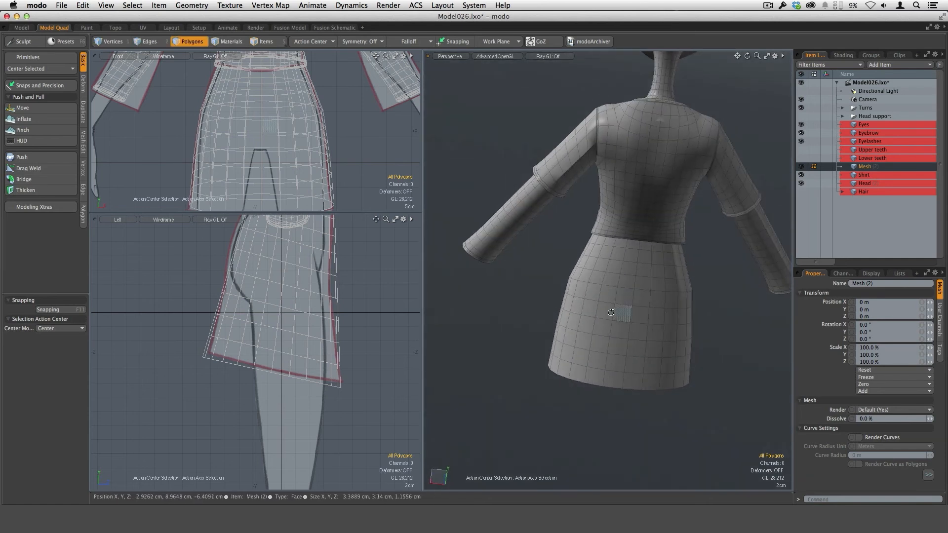
Step: Turn on symmetry across the X axis for editing the skirt
alt+drag(619, 314, 526, 362)
alt+drag(611, 357, 582, 305)
alt+drag(565, 367, 568, 342)
alt+drag(259, 267, 249, 313)
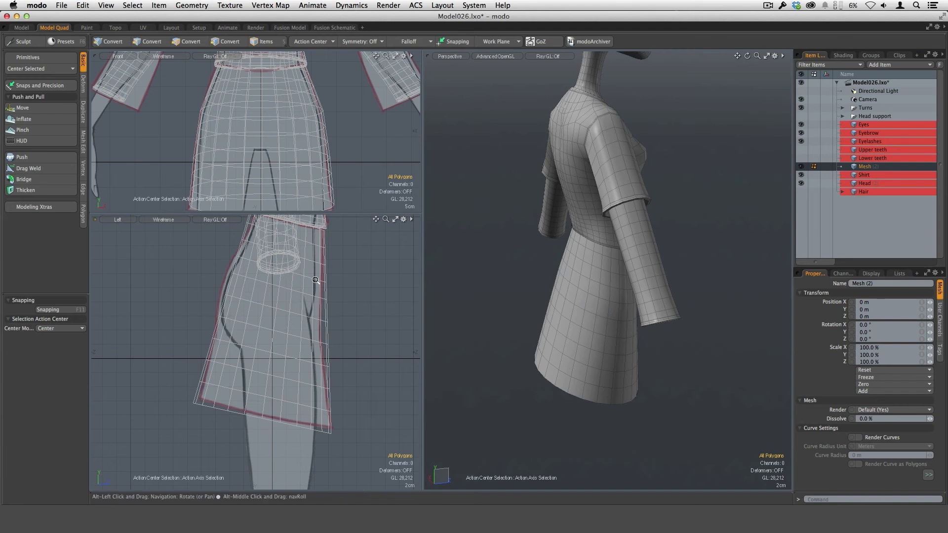
scroll(313, 282, down, 2)
alt+drag(544, 346, 612, 297)
alt+drag(277, 133, 294, 119)
click(57, 69)
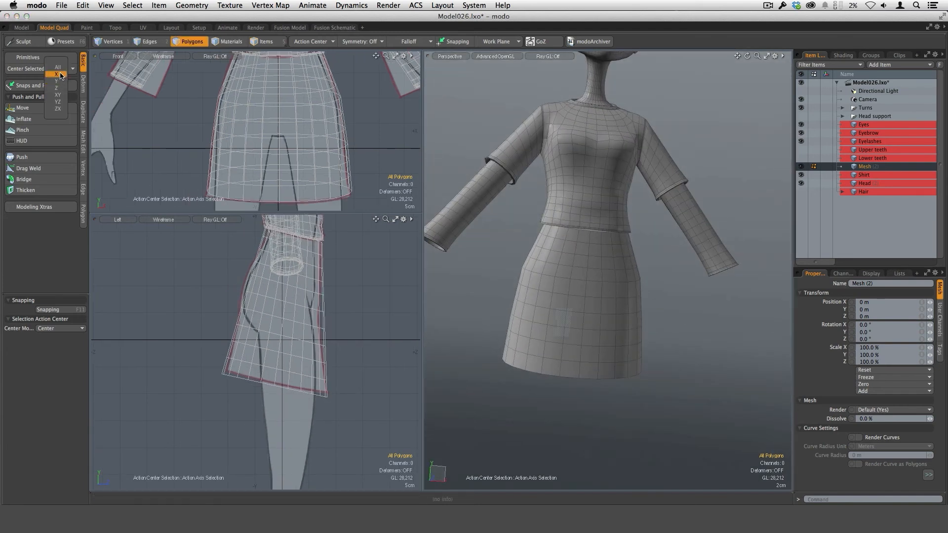
click(61, 75)
key(3)
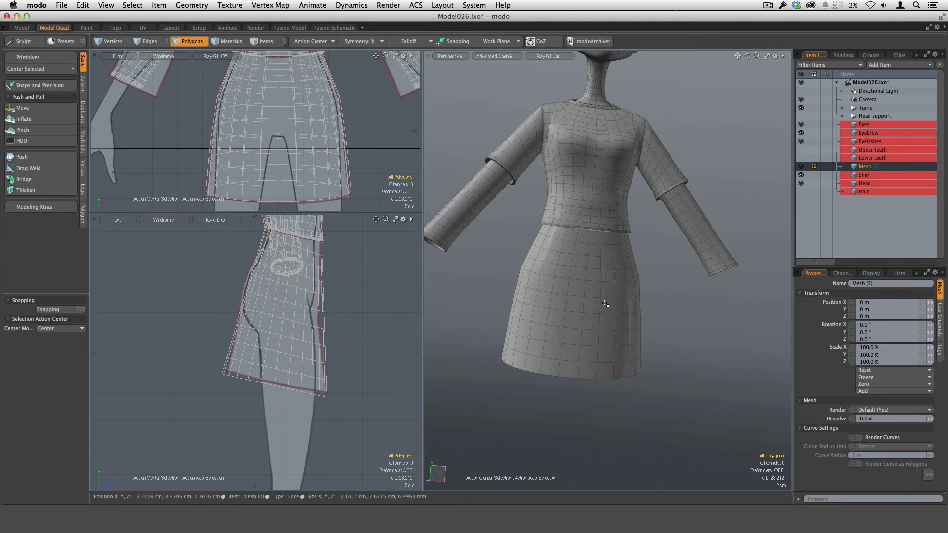
Step: Sculpt the skirt's silhouette to the reference outlines with the Move brush at a size of 117
mouse_move(606, 305)
mouse_down()
mouse_move(608, 277)
mouse_move(613, 341)
mouse_up()
scroll(614, 340, up, 3)
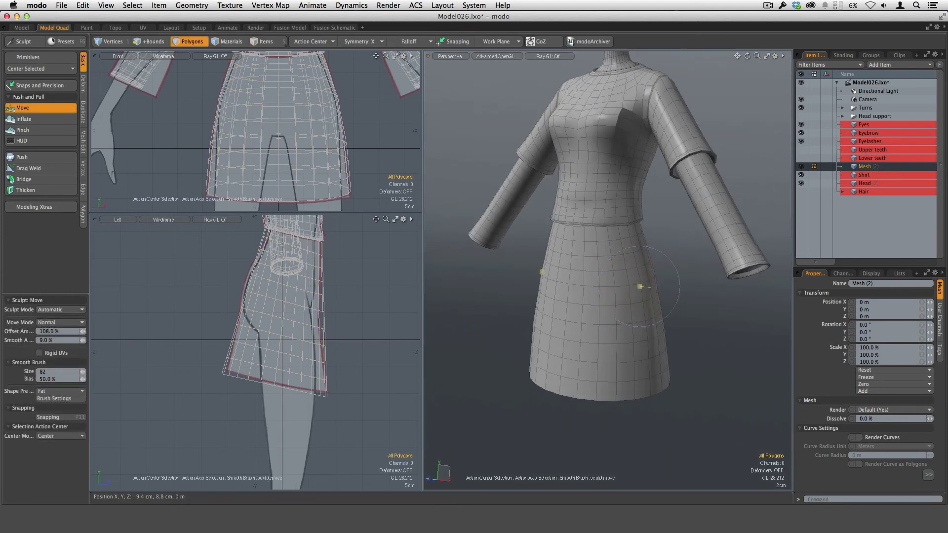
alt+drag(695, 305, 649, 285)
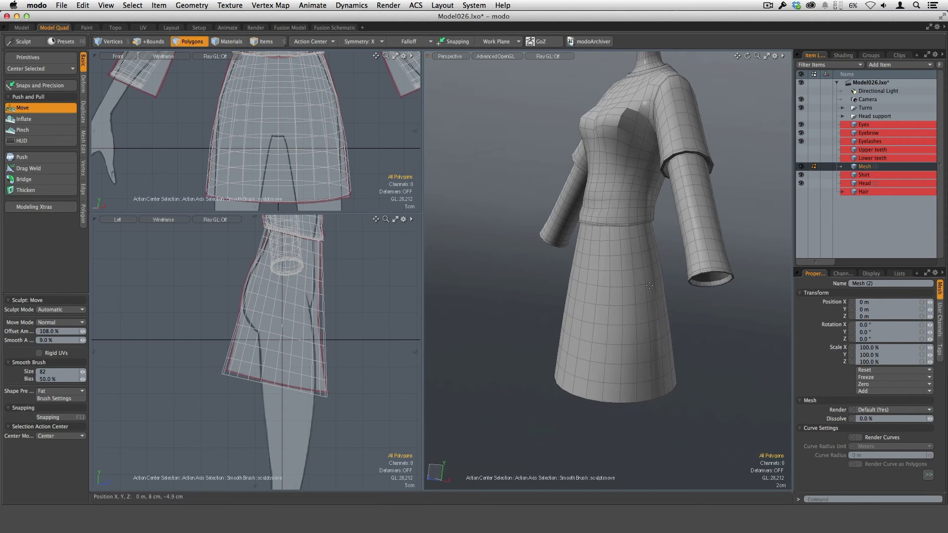
right_drag(261, 305, 278, 305)
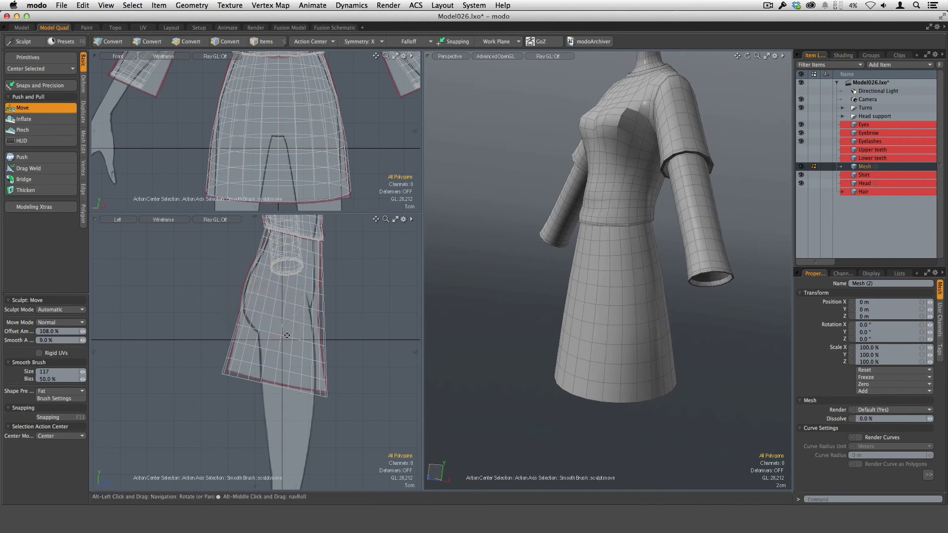
alt+shift+drag(248, 287, 261, 293)
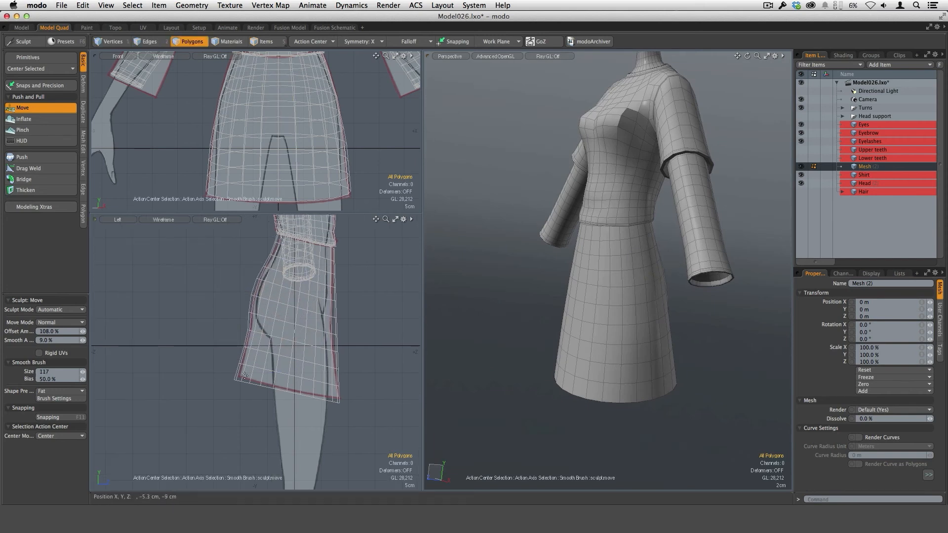
scroll(264, 309, up, 5)
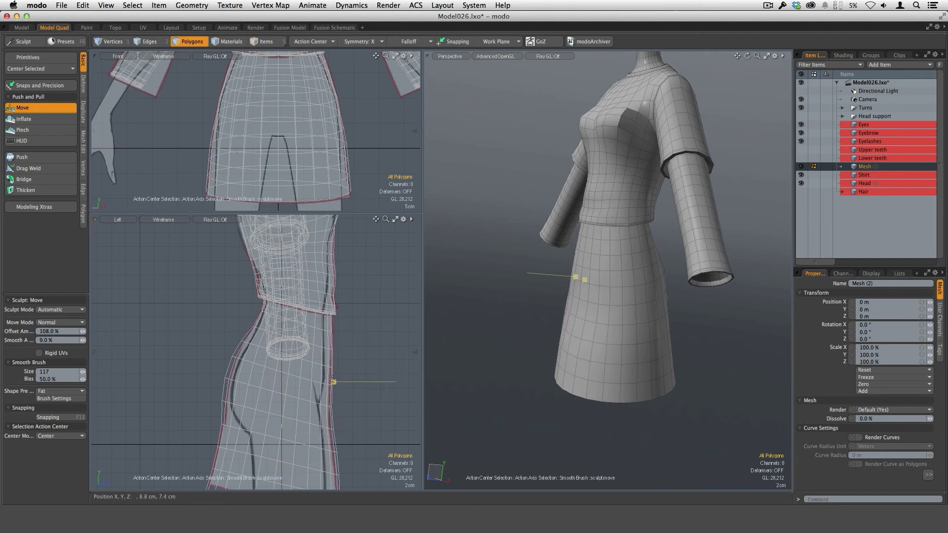
alt+drag(356, 424, 341, 391)
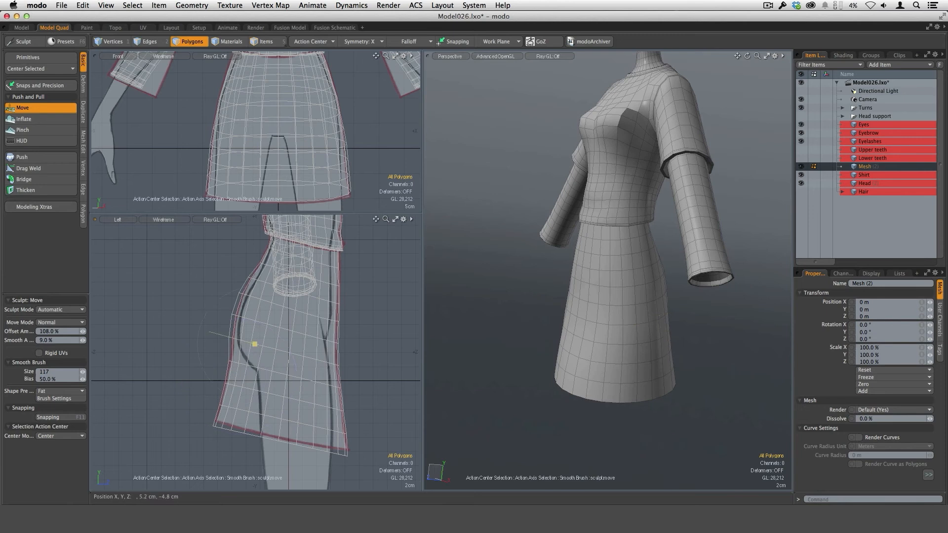
scroll(348, 121, up, 3)
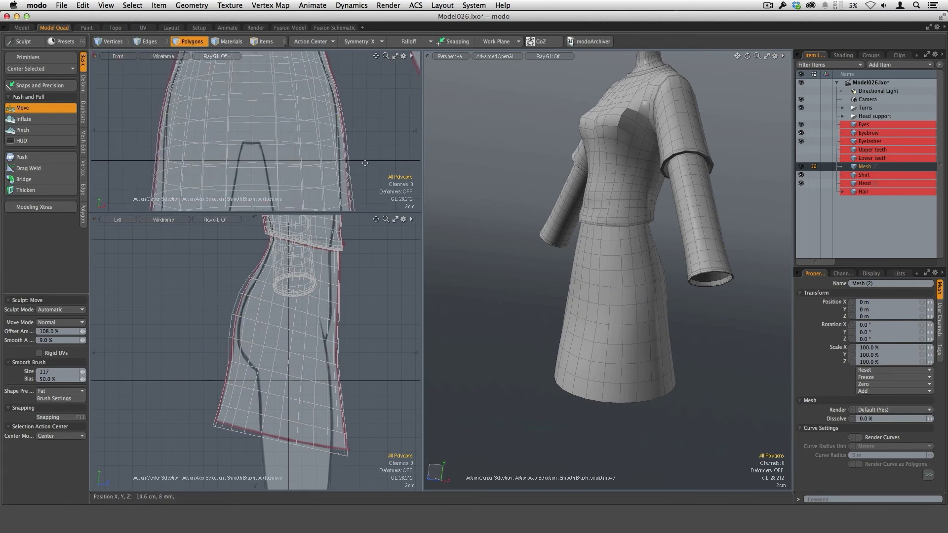
scroll(365, 163, down, 3)
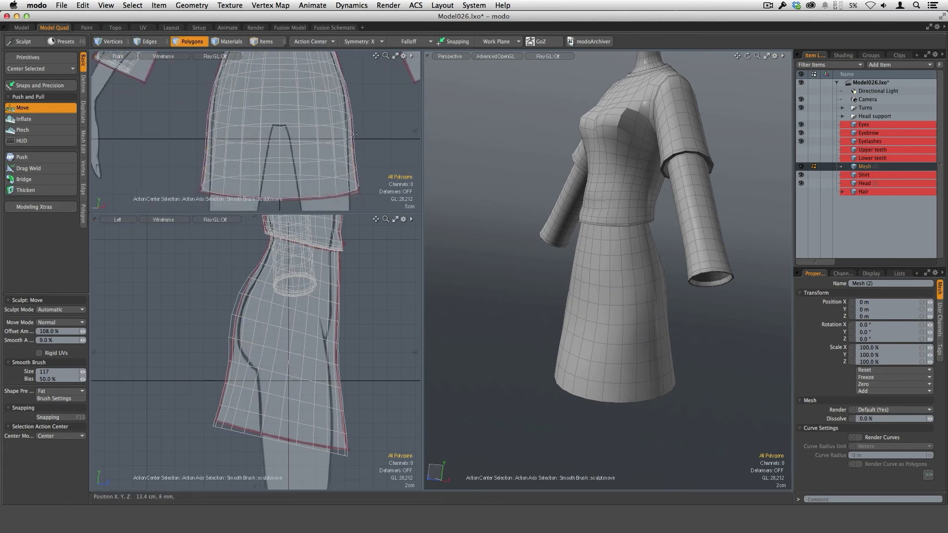
alt+shift+drag(353, 135, 348, 169)
scroll(332, 88, up, 3)
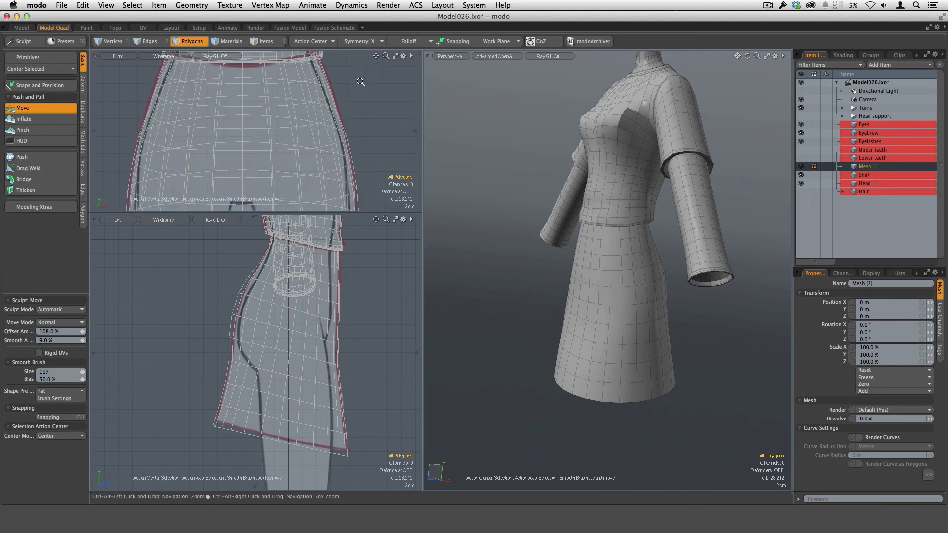
Step: Smooth out the skirt's waist and back below the shirt hem with the sculpt Move brush at size 80
alt+drag(646, 327, 631, 254)
right_drag(618, 262, 599, 262)
mouse_move(640, 285)
alt+mouse_down()
mouse_move(629, 250)
mouse_move(592, 259)
mouse_move(639, 305)
mouse_move(637, 295)
alt+mouse_up()
mouse_move(637, 295)
ctrl+alt+mouse_down()
mouse_move(617, 291)
mouse_move(624, 268)
mouse_move(648, 280)
mouse_move(622, 266)
mouse_move(649, 264)
mouse_move(557, 251)
mouse_move(602, 290)
mouse_move(584, 268)
mouse_move(636, 275)
mouse_move(630, 322)
mouse_move(546, 245)
mouse_move(457, 291)
mouse_move(516, 263)
ctrl+alt+mouse_up()
scroll(366, 330, down, 2)
alt+shift+drag(366, 330, 341, 339)
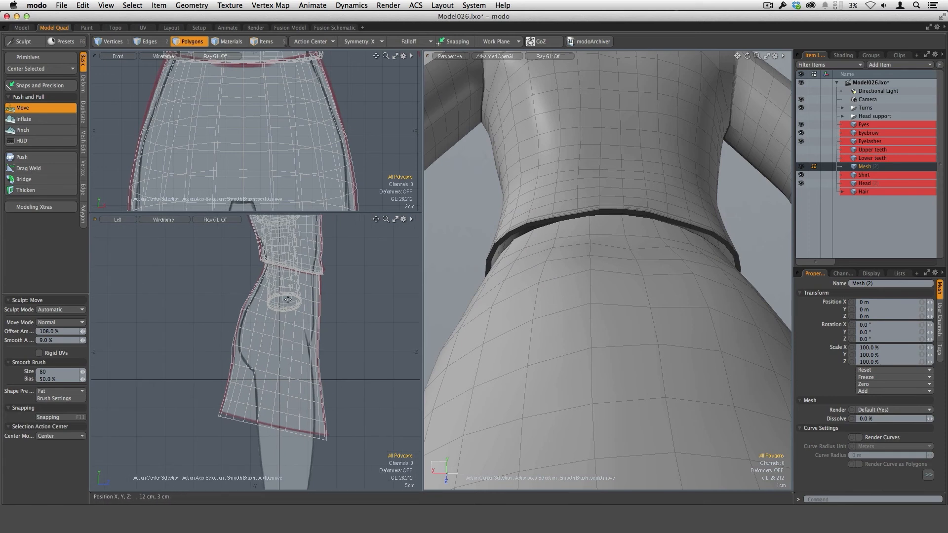
alt+drag(626, 320, 600, 310)
scroll(623, 268, up, 3)
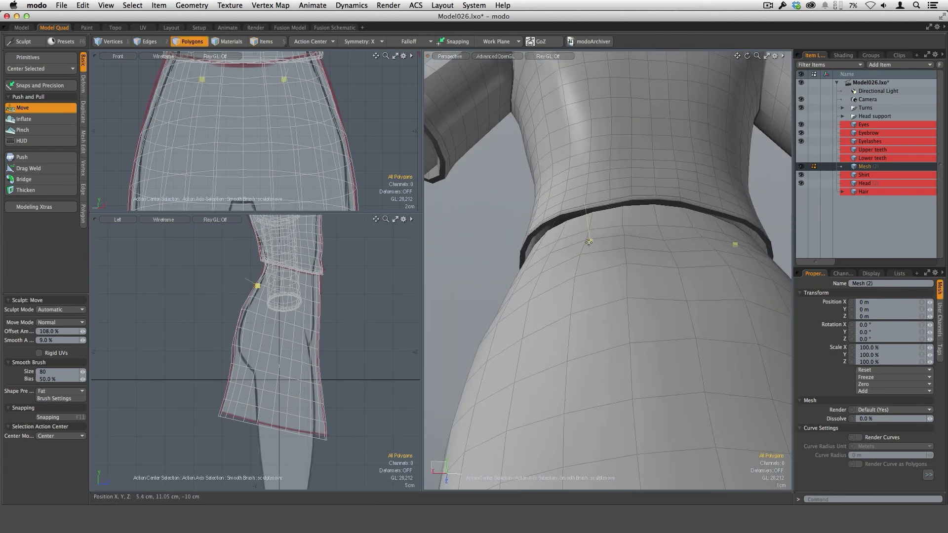
alt+drag(588, 242, 566, 309)
alt+drag(666, 311, 544, 235)
alt+drag(572, 324, 493, 344)
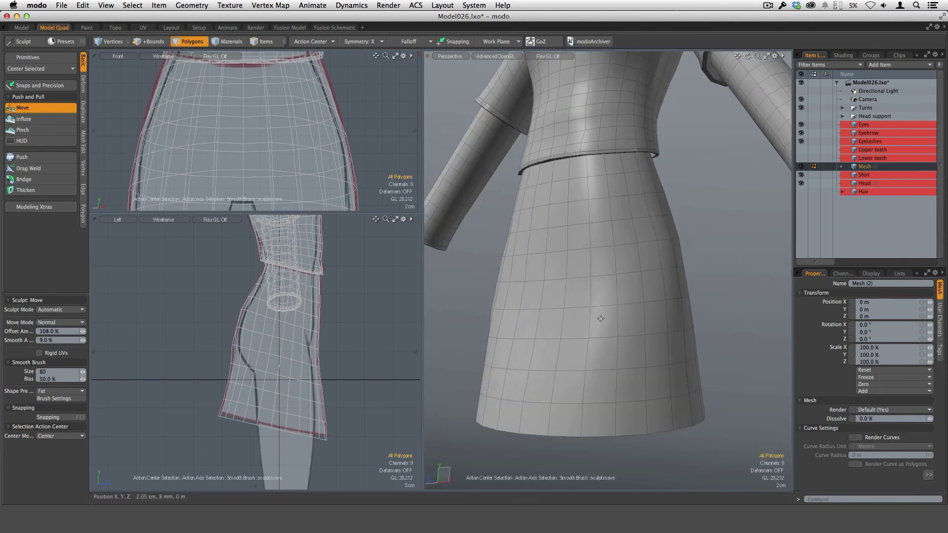
Step: Preview the skirt as a smoothed subdivision surface, then return it to the plain polygon mesh
ctrl+alt+drag(674, 301, 760, 276)
key(Tab)
key(Tab)
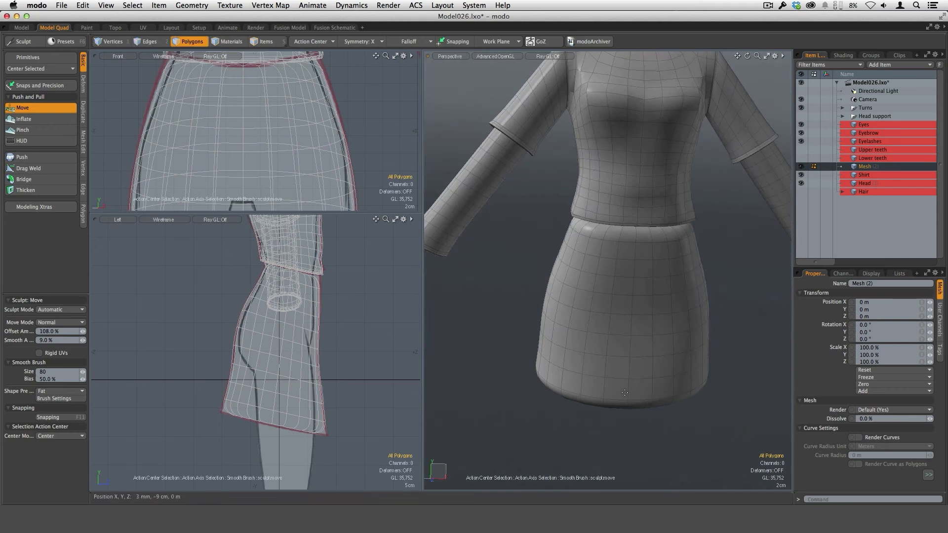
mouse_move(698, 275)
alt+mouse_down()
mouse_move(653, 320)
mouse_move(652, 378)
mouse_move(635, 422)
alt+mouse_up()
Step: Isolate the skirt mesh in the perspective view and select its top and bottom cap polygons
key(space)
key(KP_8)
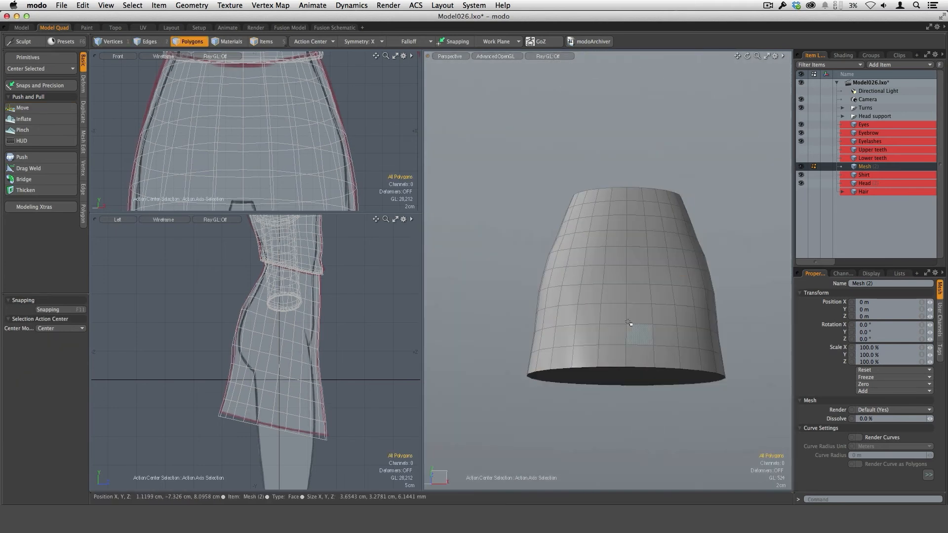
alt+drag(631, 328, 591, 251)
key(3)
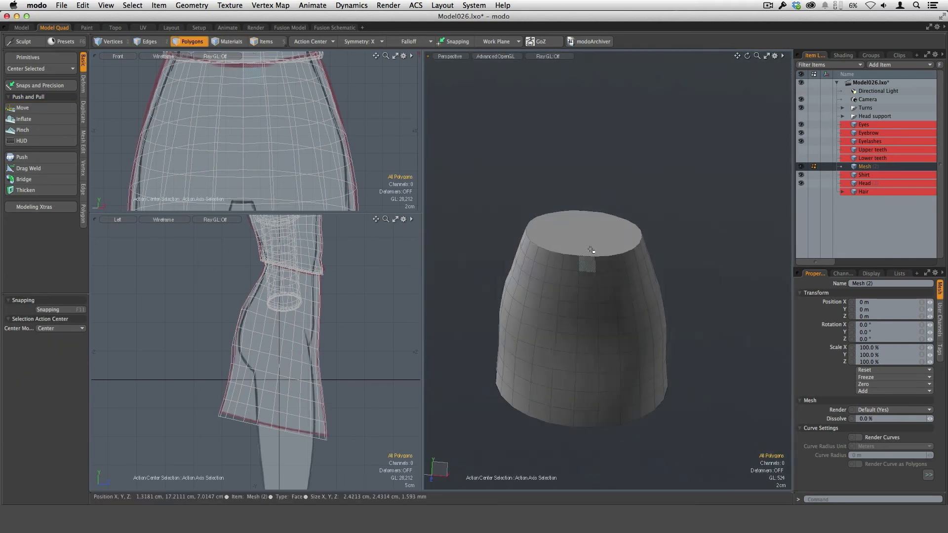
alt+drag(604, 439, 607, 266)
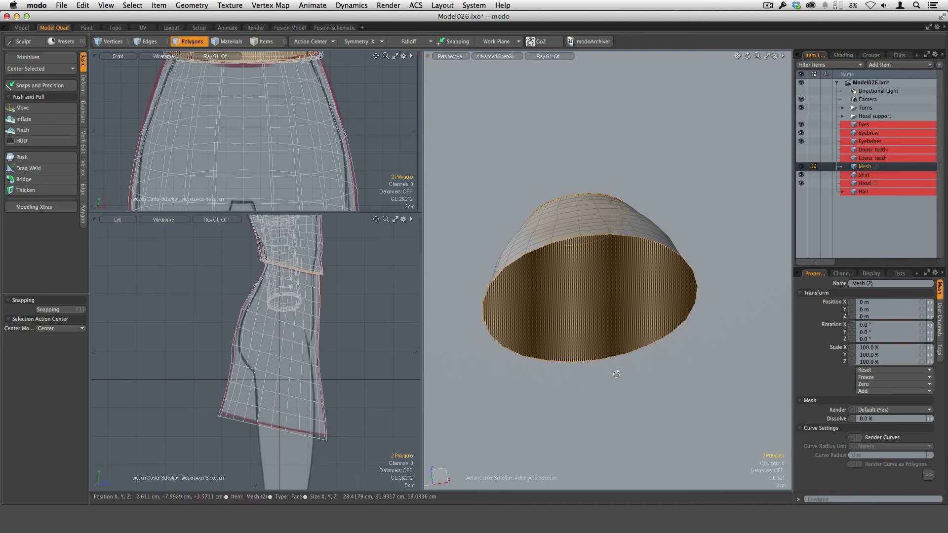
Step: Bevel the skirt's two selected cap polygons with an inset of about 4.4 mm and no shift
alt+drag(616, 374, 645, 295)
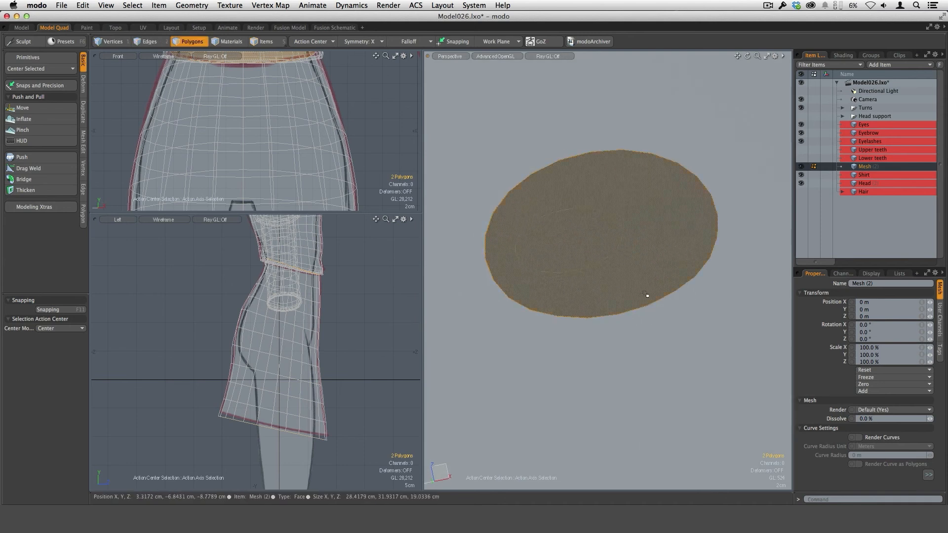
key(b)
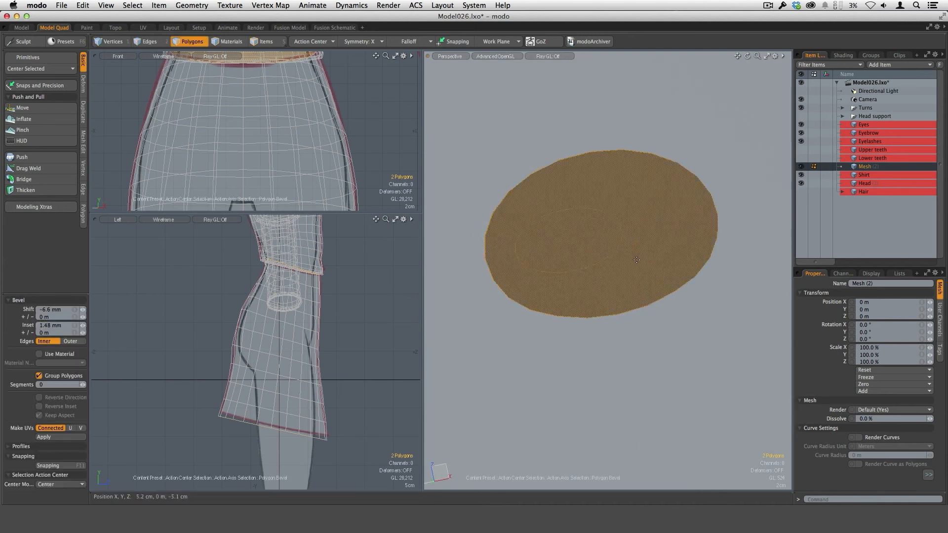
click(618, 287)
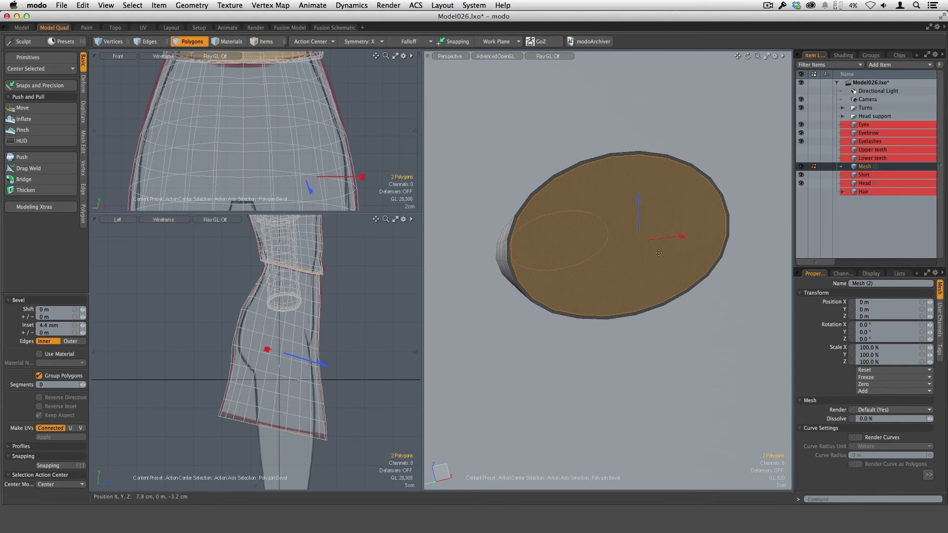
Step: Bevel the inset caps again into the skirt with a shift of about -9.8 mm and an inset of 3.2 mm
drag(662, 255, 656, 222)
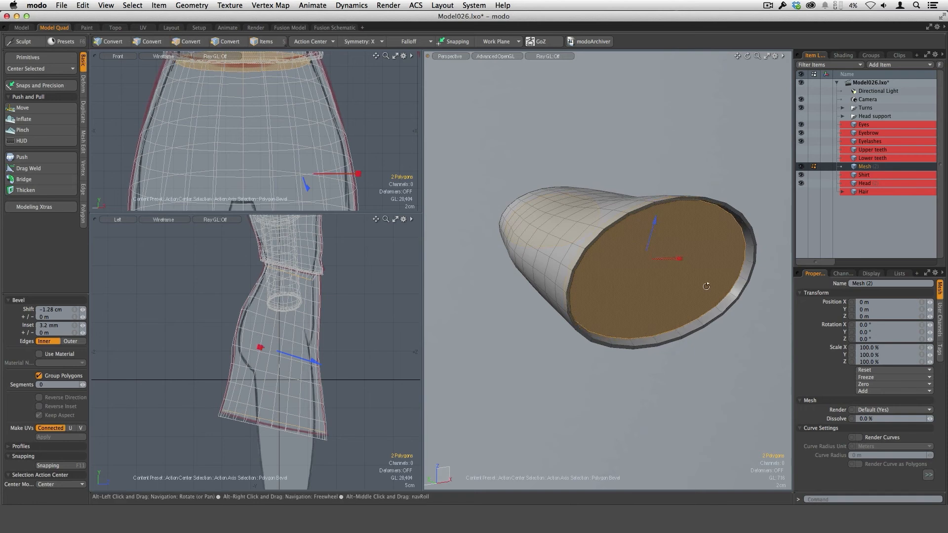
alt+drag(657, 256, 691, 285)
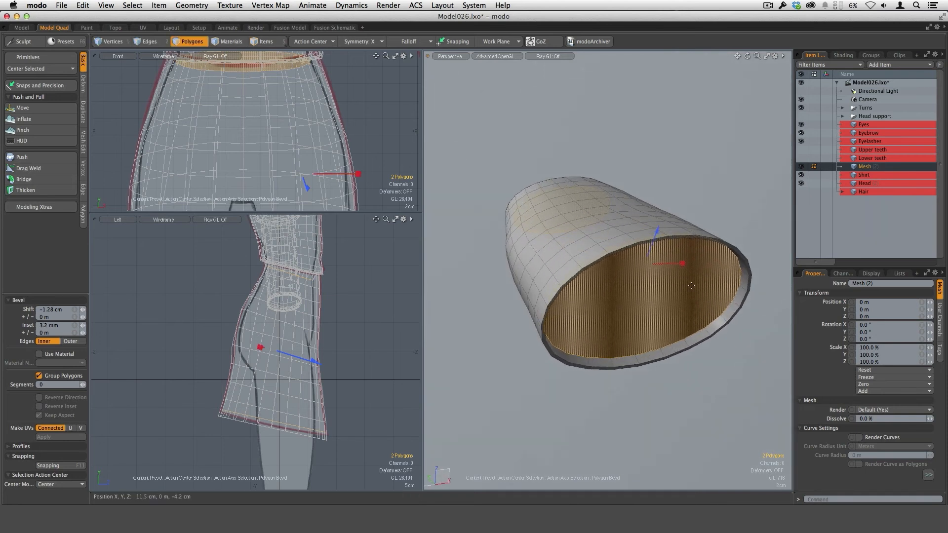
drag(657, 230, 615, 290)
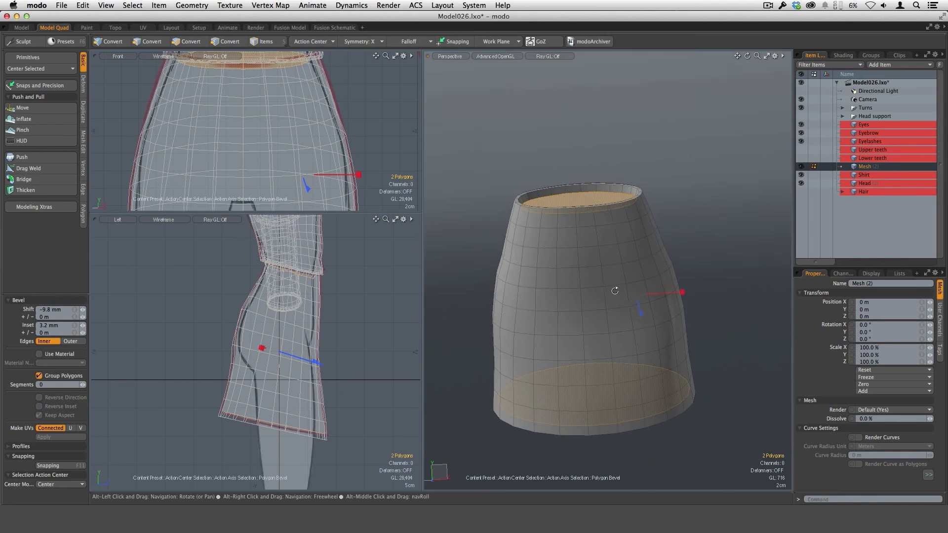
Step: Delete the two inner cap polygons to open the skirt at the waist and hem
key(space)
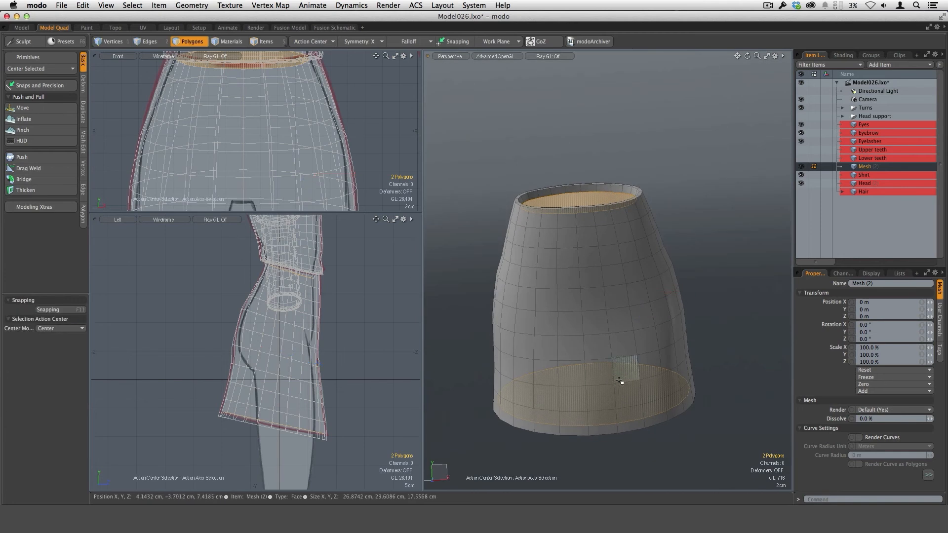
key(Delete)
alt+drag(698, 431, 641, 381)
scroll(645, 373, up, 3)
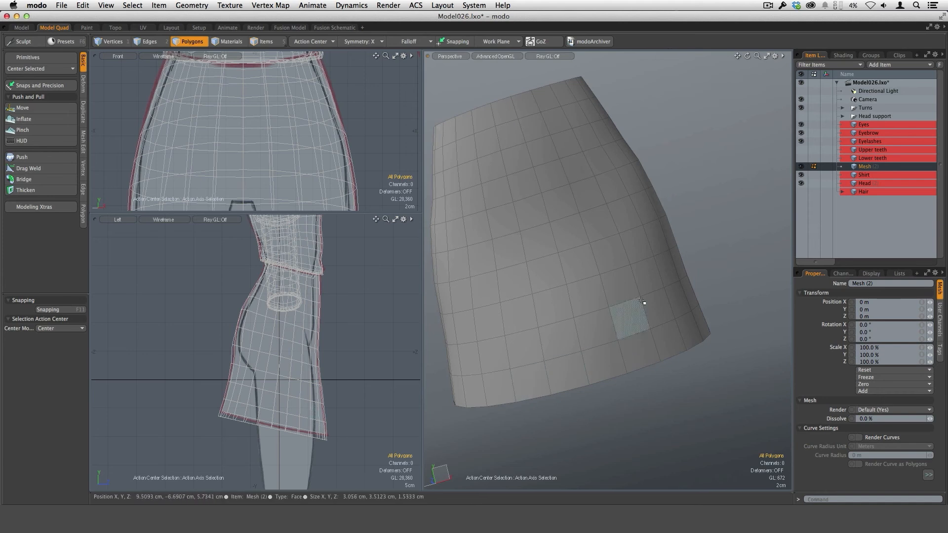
scroll(675, 334, down, 5)
alt+shift+drag(675, 334, 707, 282)
Step: Bring the other meshes back into view and examine the shirt's sleeve cuff as a model for the skirt hem
key(slash)
ctrl+alt+drag(706, 245, 783, 249)
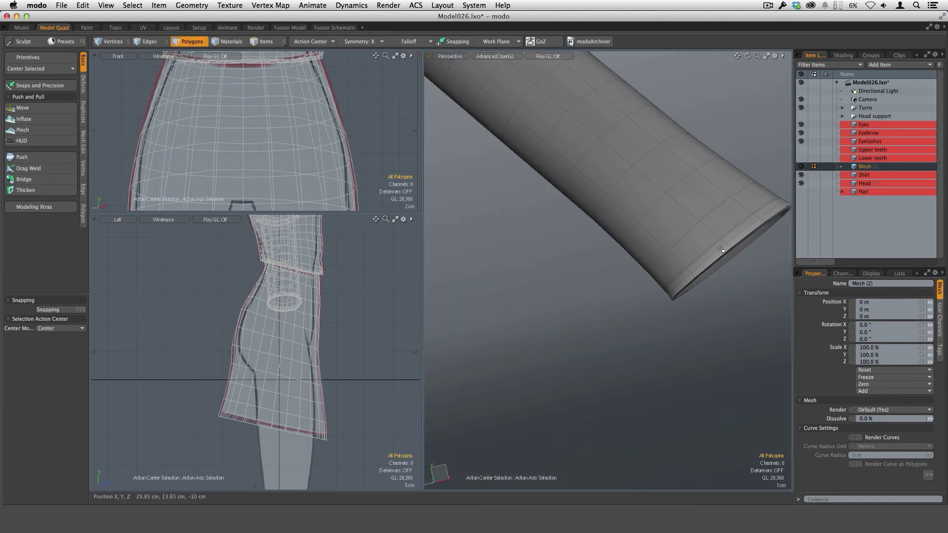
ctrl+alt+drag(712, 314, 679, 276)
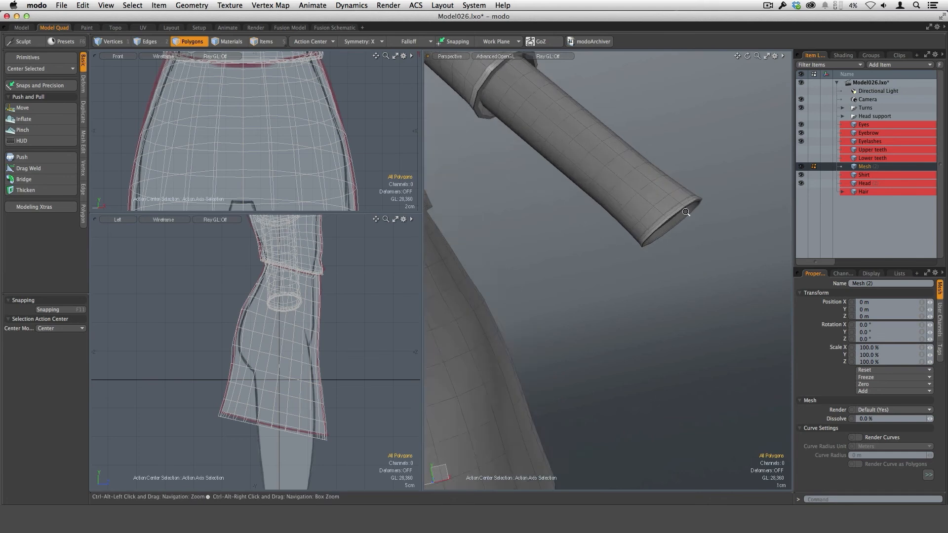
ctrl+alt+drag(686, 209, 741, 218)
ctrl+alt+drag(694, 332, 605, 222)
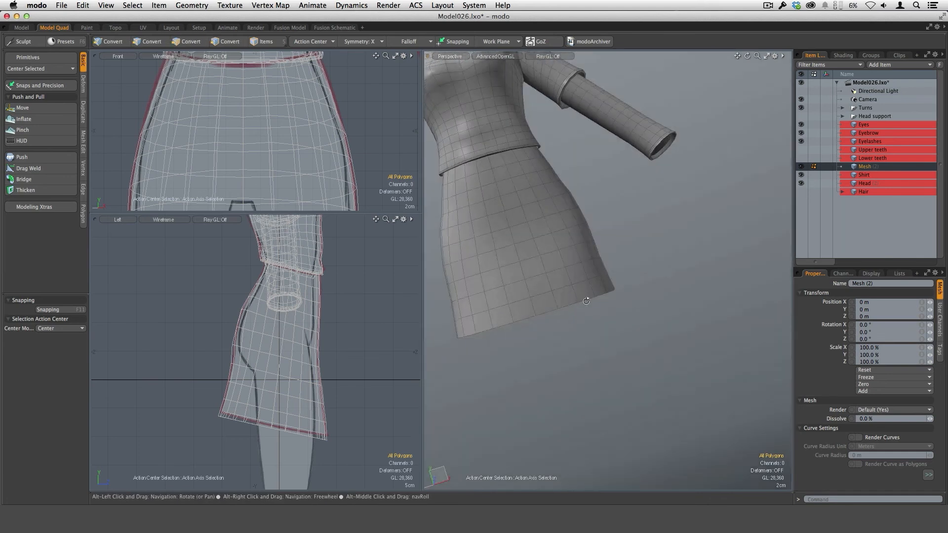
Step: Loop-slice the skirt's lowest polygon row with one edge loop at 50% in Free mode
ctrl+alt+drag(600, 301, 605, 351)
alt+drag(605, 351, 613, 256)
drag(553, 247, 588, 237)
alt+drag(612, 257, 605, 346)
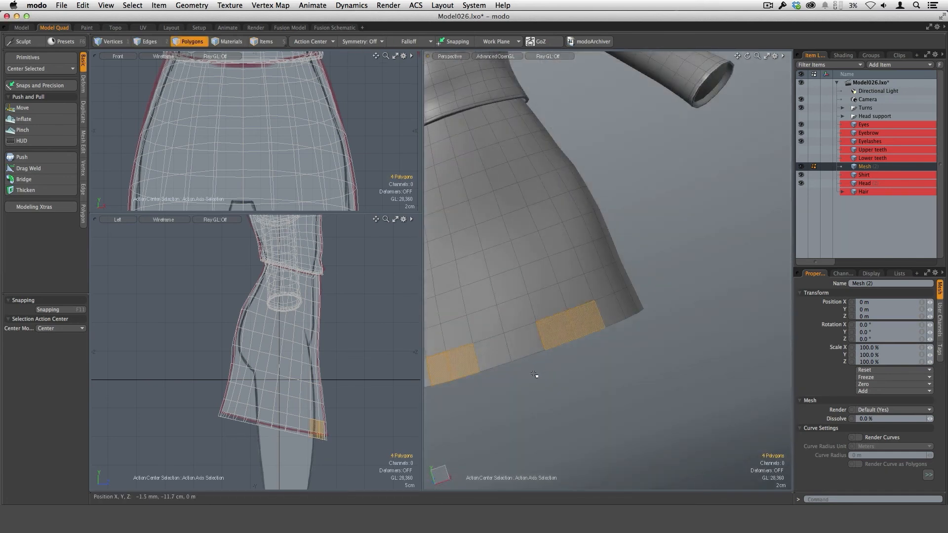
key(alt+c)
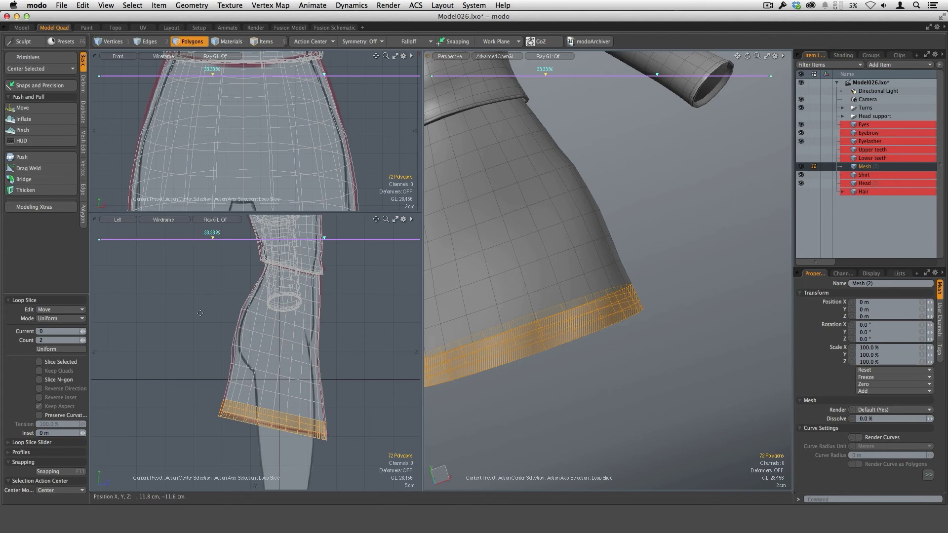
click(73, 323)
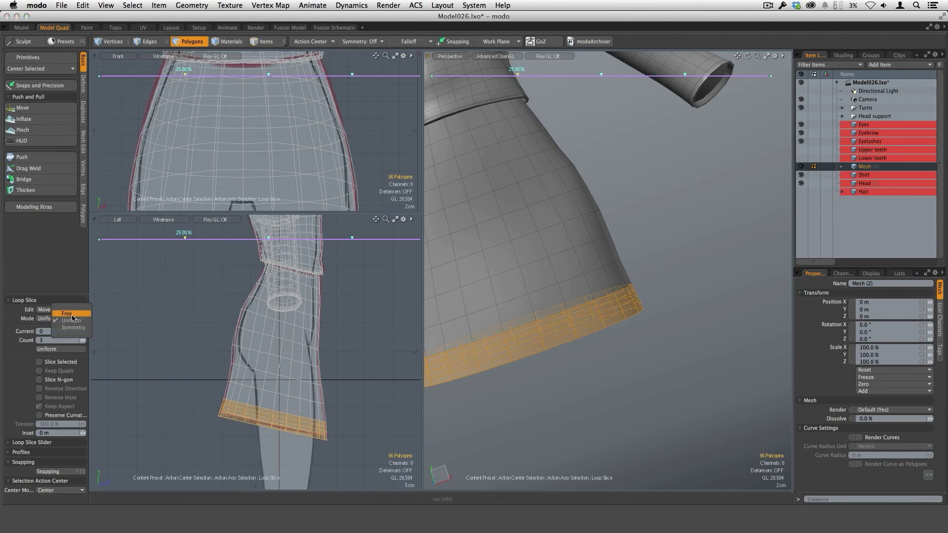
click(67, 313)
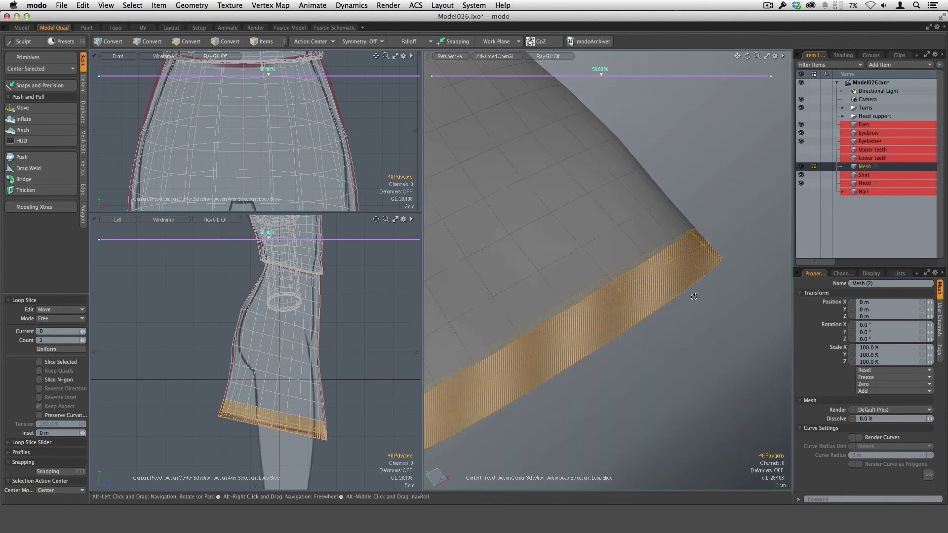
alt+drag(692, 299, 628, 330)
Step: Loop-slice the narrow hem strip in Symmetry mode with a count of 3, placing the outer loops about 7.5% from its borders
key(q)
click(677, 328)
click(572, 336)
key(alt+c)
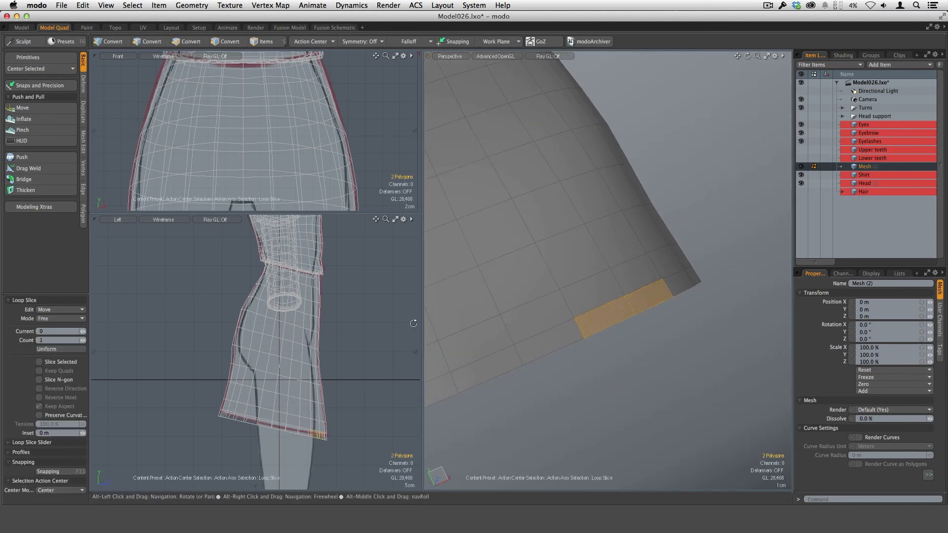
click(83, 320)
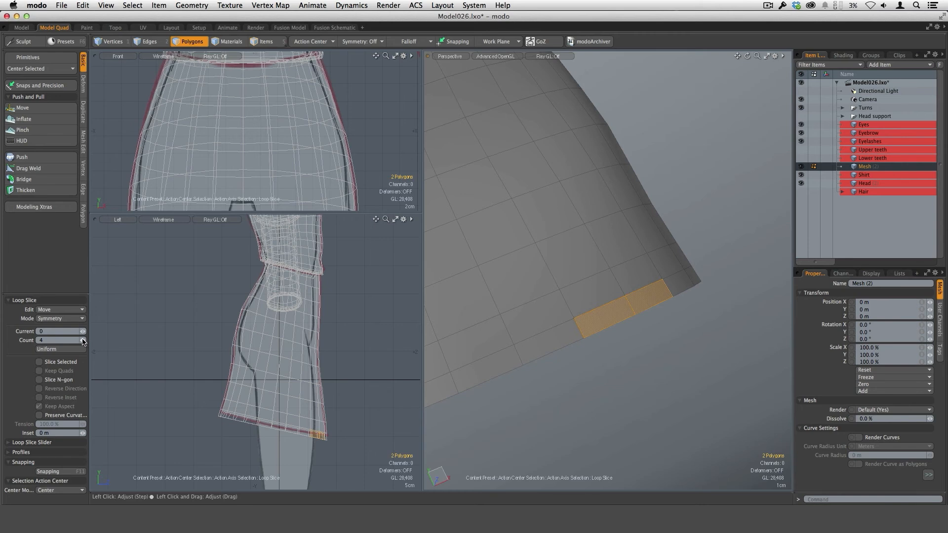
alt+drag(624, 378, 633, 353)
ctrl+alt+drag(629, 316, 597, 321)
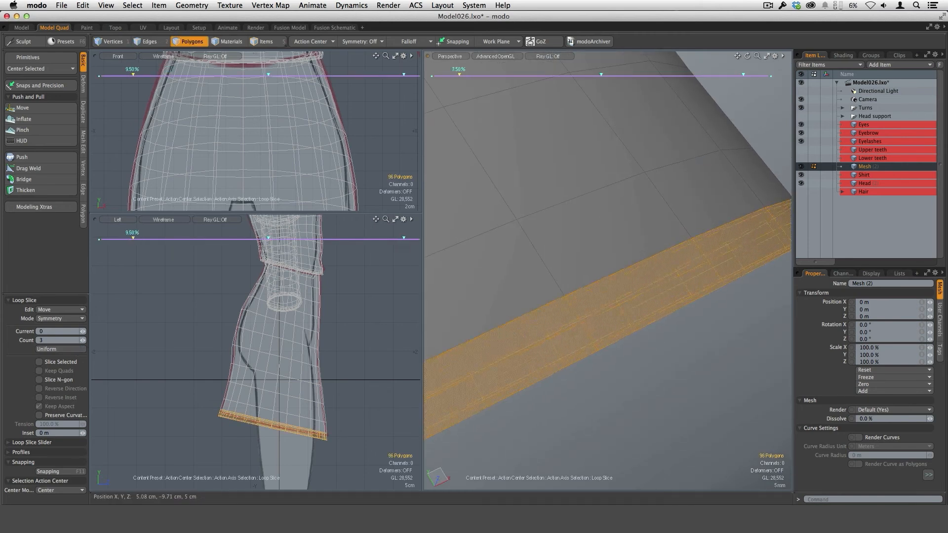
key(Escape)
key(Escape)
alt+drag(643, 357, 684, 332)
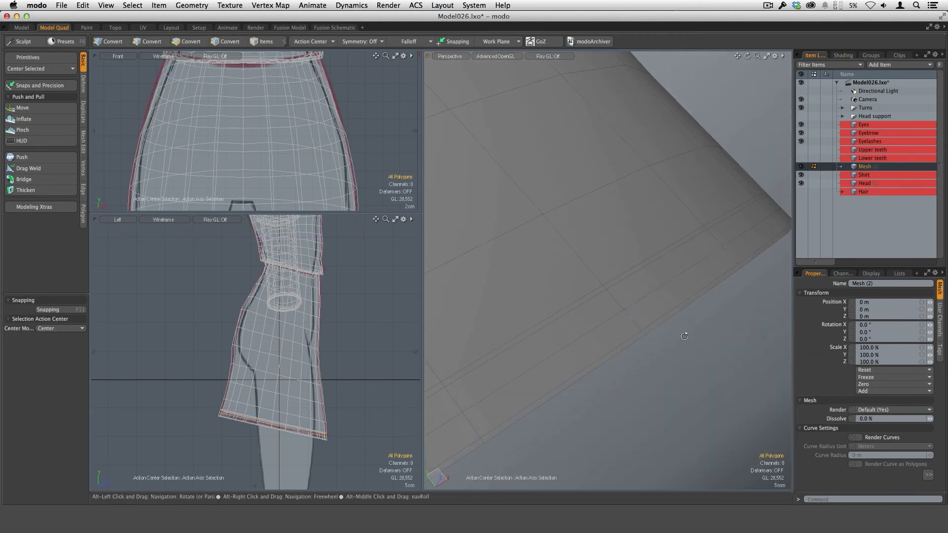
Step: Select the edge loop along the skirt's lower hem and push it 800 um
key(1)
key(2)
double_click(652, 294)
alt+drag(682, 367, 667, 348)
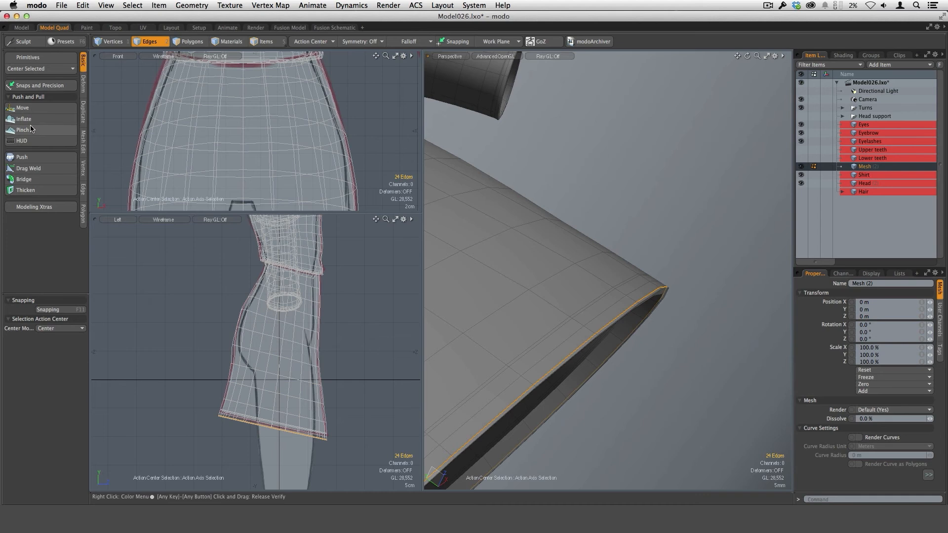
click(29, 160)
alt+drag(631, 348, 687, 281)
click(635, 332)
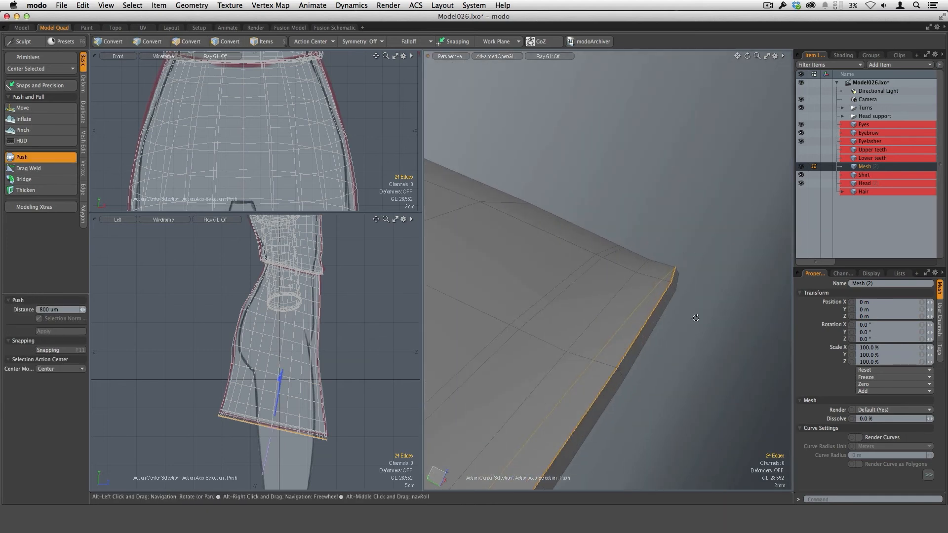
alt+drag(694, 321, 652, 353)
Step: Loop-slice the polygon band on the inside of the hem with a single Free-mode loop at about 40%
key(3)
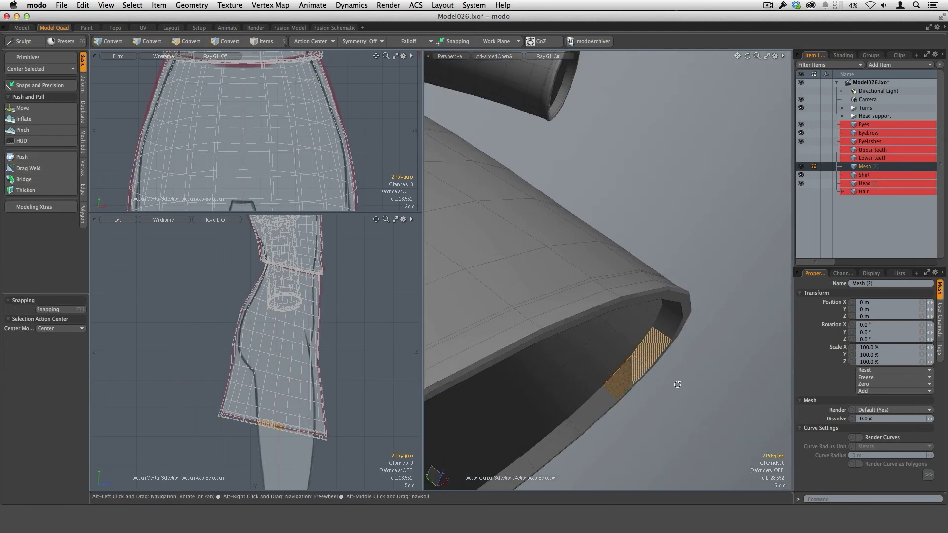
alt+drag(677, 384, 655, 316)
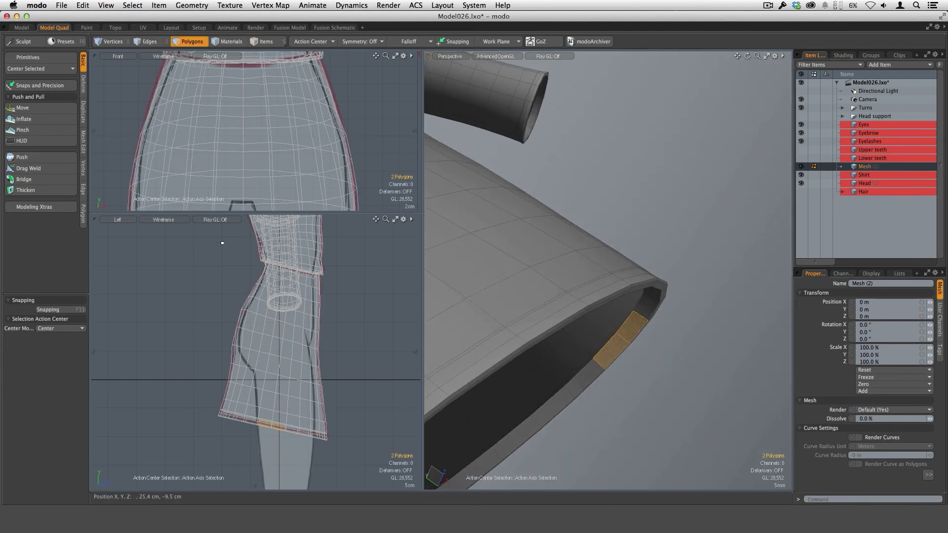
key(alt+c)
click(69, 319)
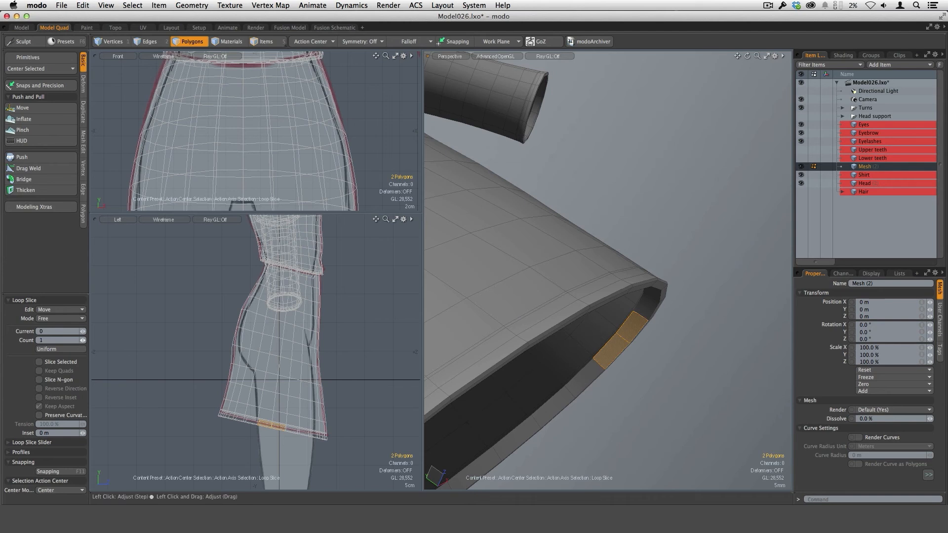
alt+drag(679, 428, 643, 366)
scroll(621, 309, up, 4)
click(617, 307)
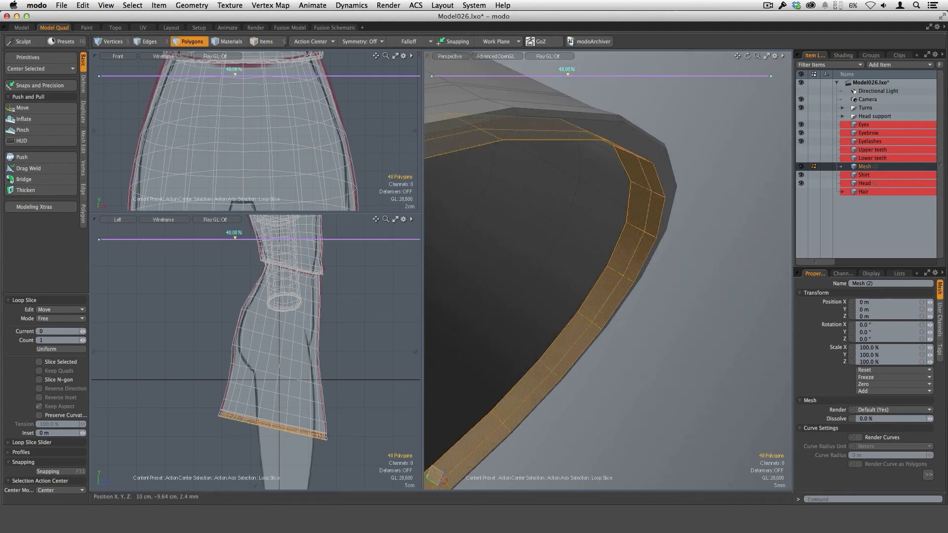
drag(628, 328, 616, 328)
key(space)
click(673, 317)
alt+drag(673, 317, 661, 301)
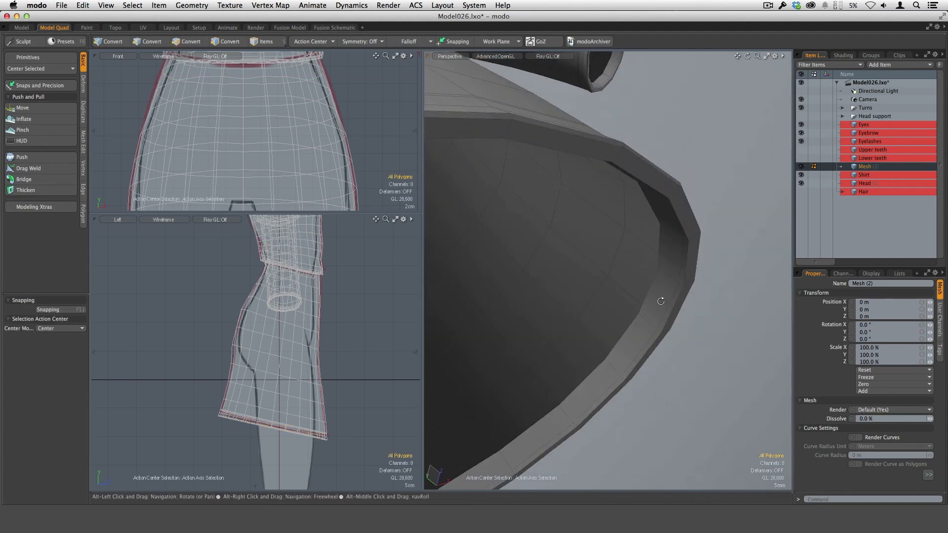
Step: Select the new edge loop inside the hem and offset it with the Push tool
key(2)
double_click(666, 315)
alt+drag(696, 336, 453, 345)
click(35, 161)
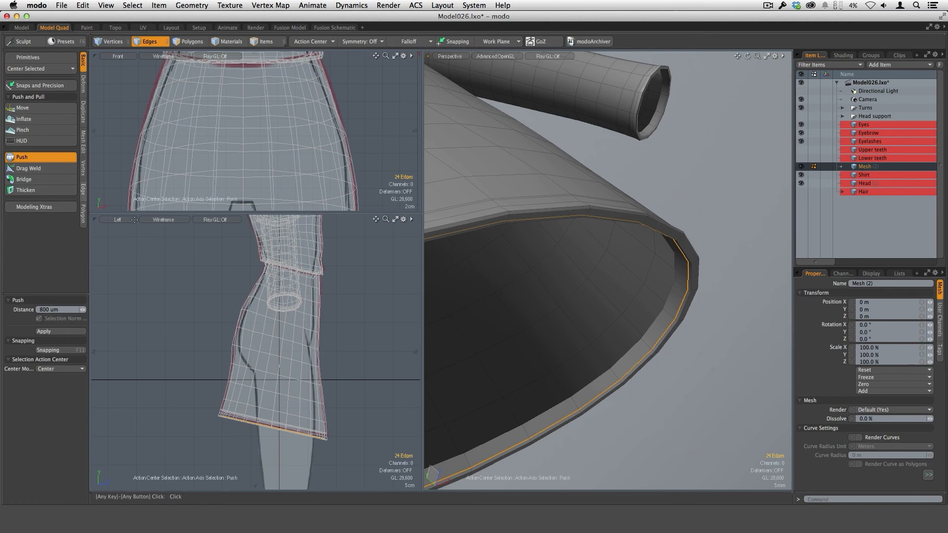
drag(633, 383, 646, 384)
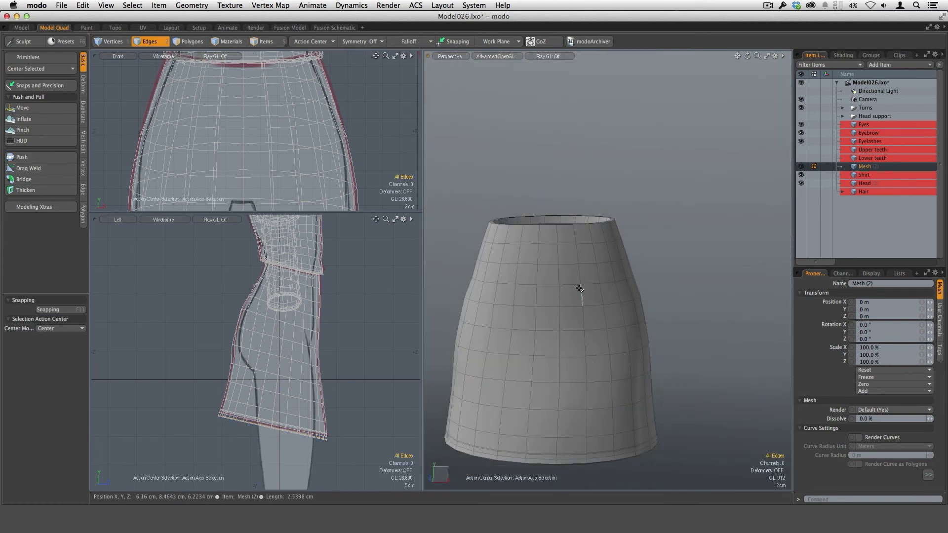
Step: Loop-slice the skirt's top polygon row with one edge loop at about 5.5%, close to the waist rim
alt+drag(587, 296, 649, 245)
key(3)
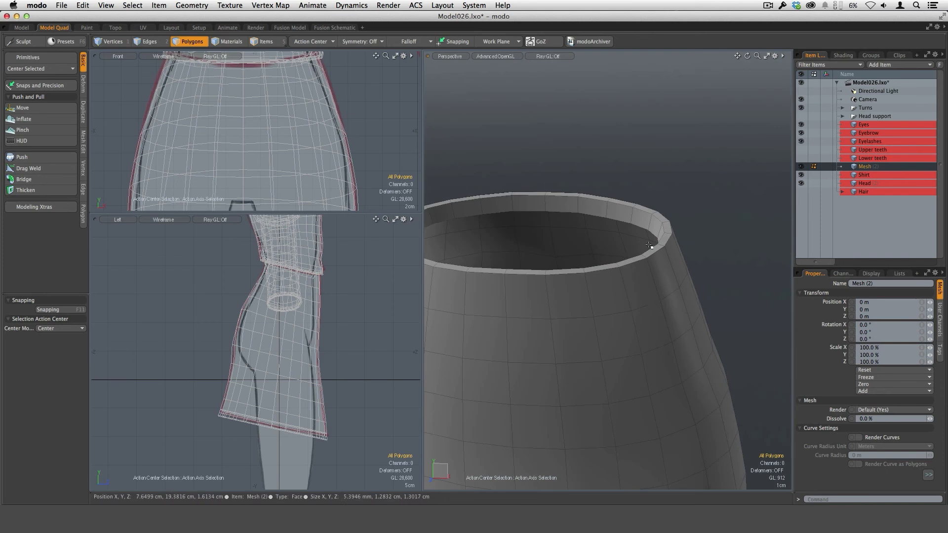
alt+drag(603, 336, 585, 307)
key(alt+c)
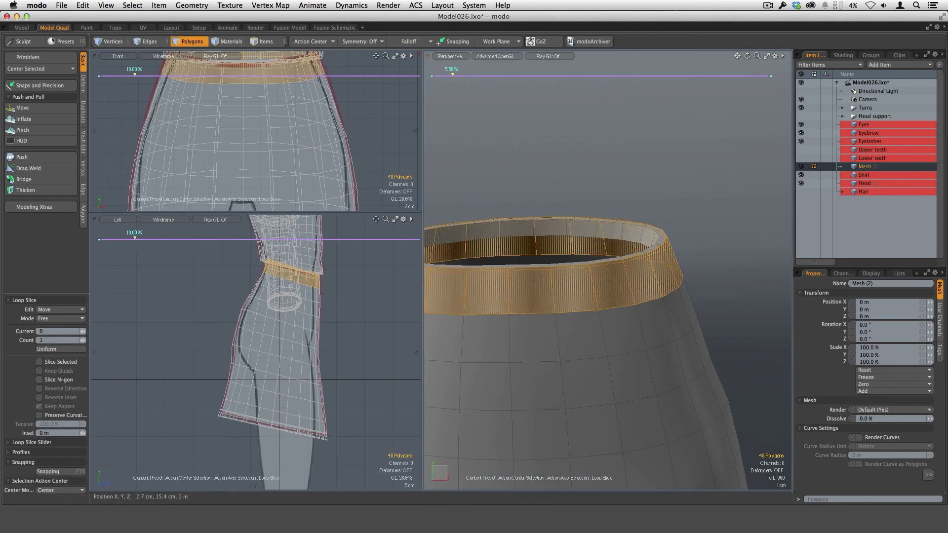
key(Escape)
key(Escape)
Step: Inspect the skirt's waist and hem as a smoothed subdivision surface, ending on the plain polygon mesh
key(Tab)
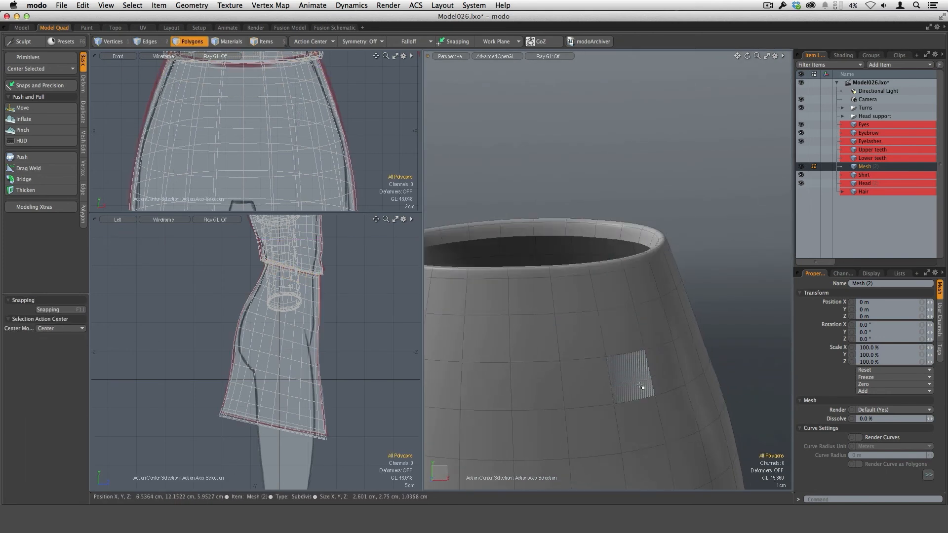
alt+drag(642, 386, 625, 376)
scroll(687, 342, down, 2)
alt+drag(687, 342, 567, 327)
alt+shift+drag(691, 317, 646, 311)
scroll(636, 361, down, 3)
alt+shift+drag(634, 361, 615, 339)
alt+drag(617, 316, 606, 280)
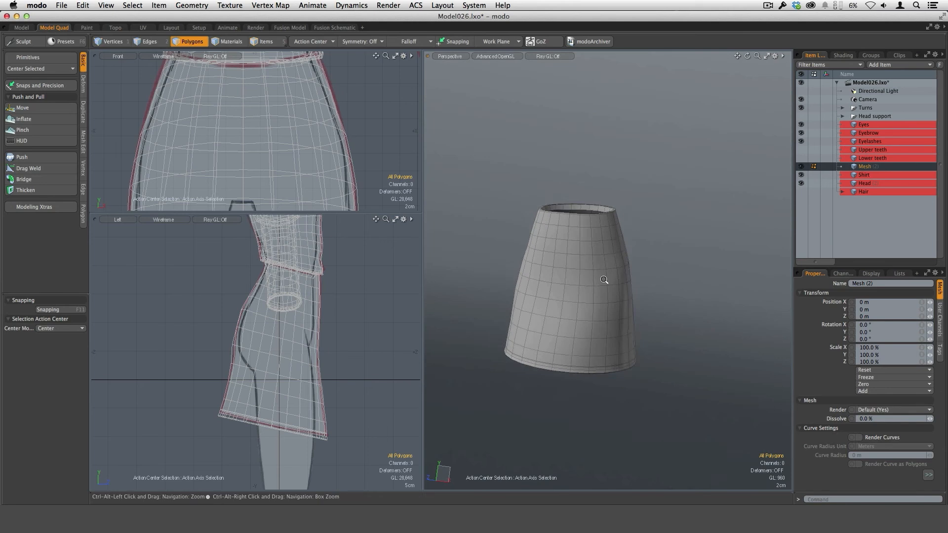
Step: Add a new empty mesh item for modeling the legs, with the whole character in view
scroll(605, 280, up, 2)
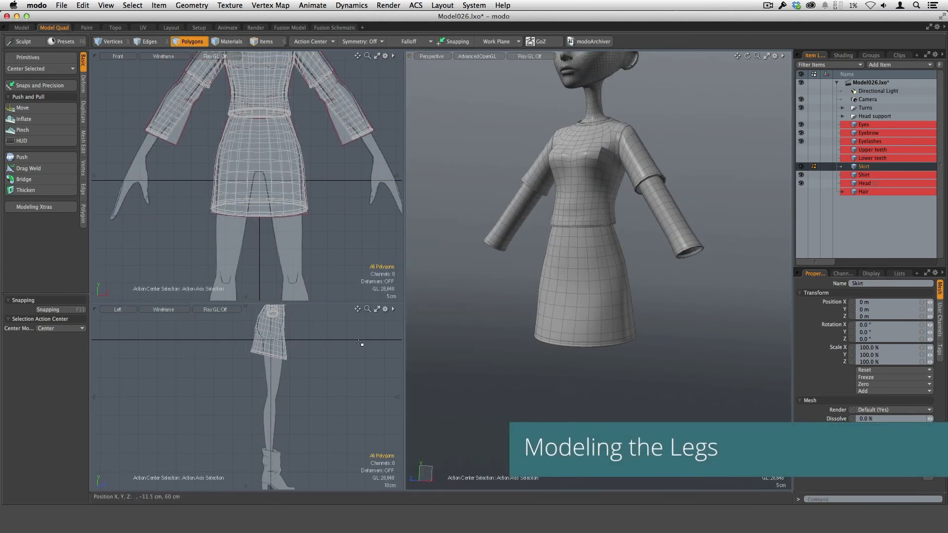
alt+drag(595, 345, 693, 300)
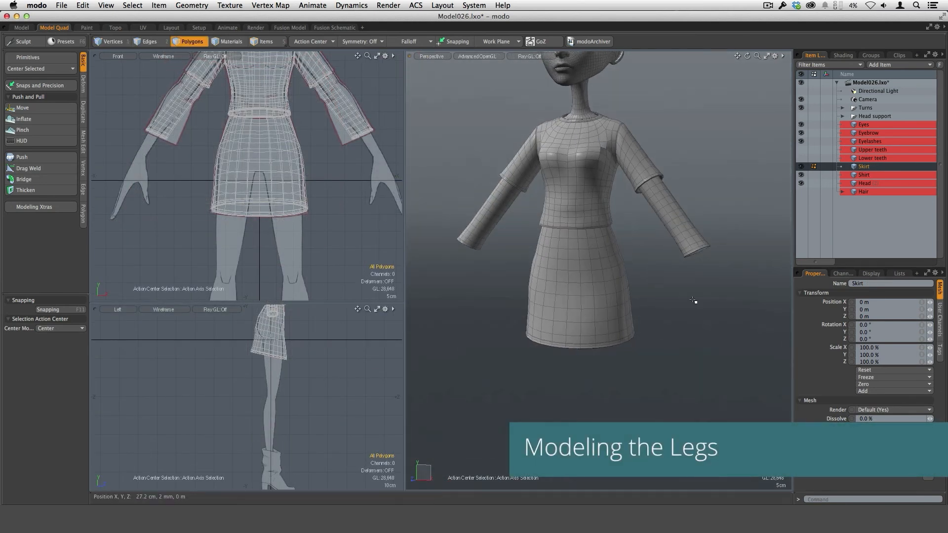
key(n)
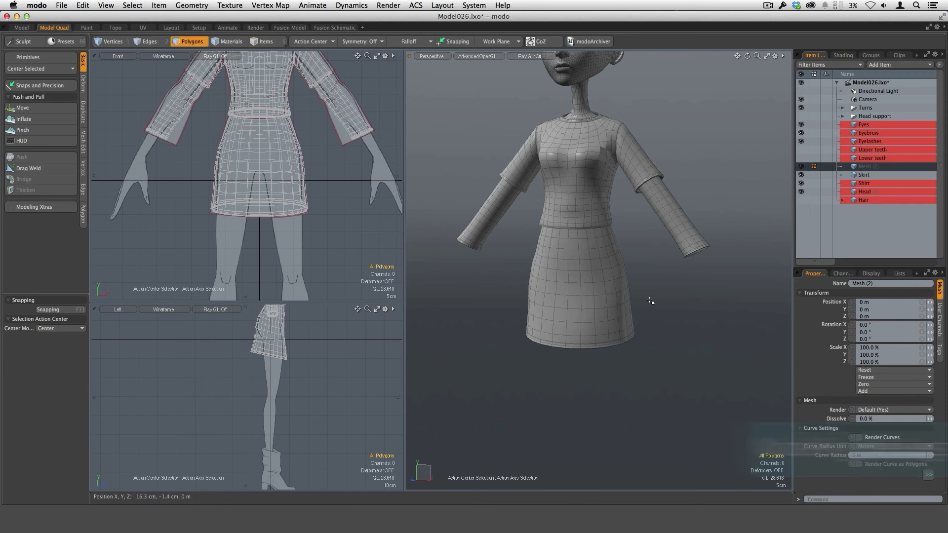
Step: Create a 12-sided cylinder with a radius of about 4.8 cm at the character's leg below the skirt hem
alt+shift+drag(619, 271, 592, 297)
click(49, 58)
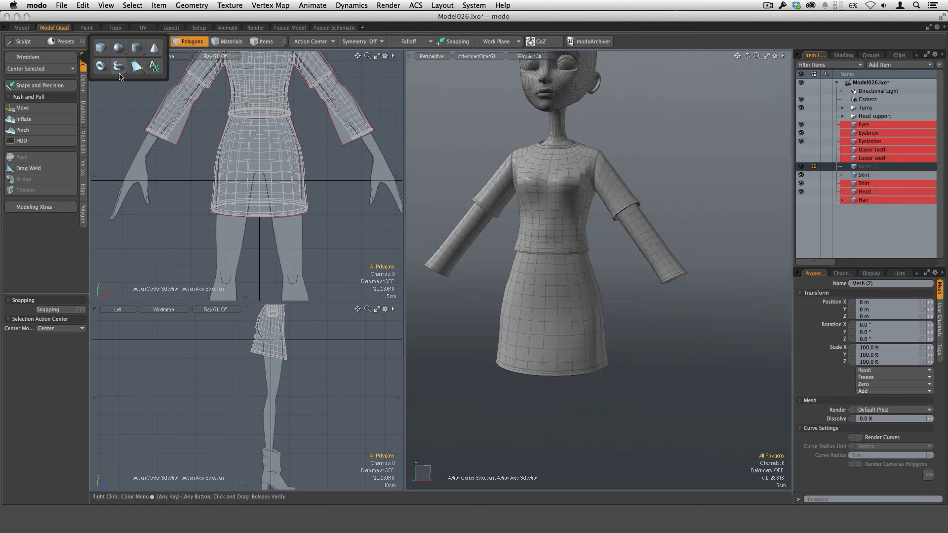
click(137, 47)
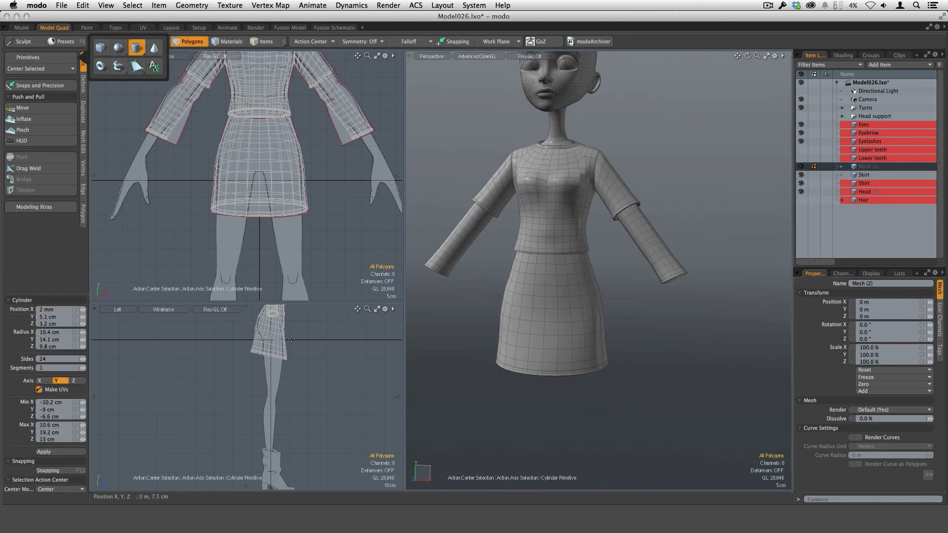
click(57, 359)
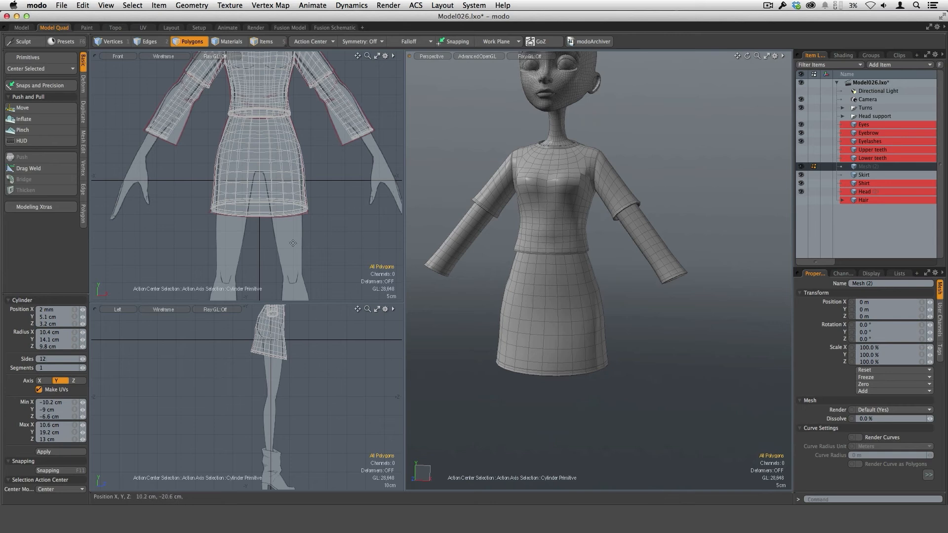
drag(289, 225, 303, 226)
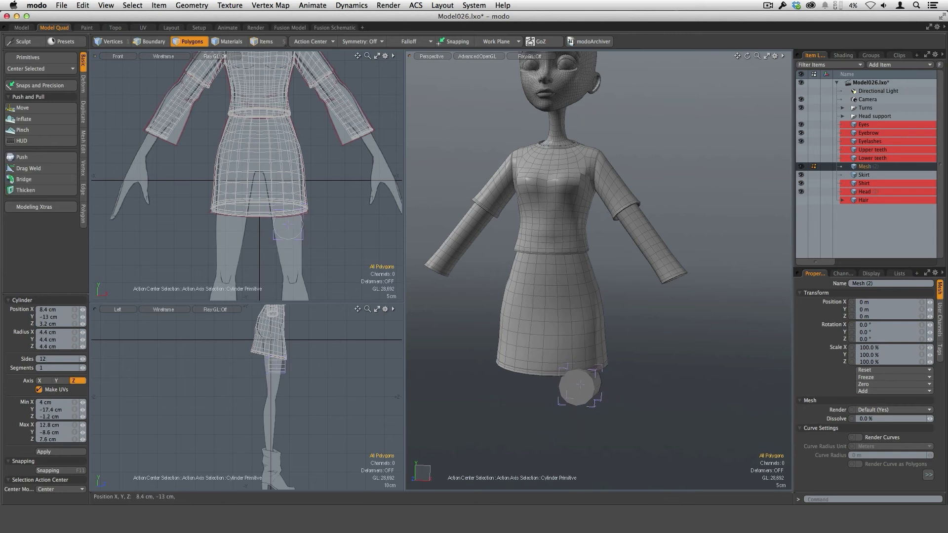
Step: Align the cylinder along the Y axis and stretch it from inside the skirt to the boot, to a Y radius of about 33.8 cm
click(57, 381)
drag(291, 213, 290, 174)
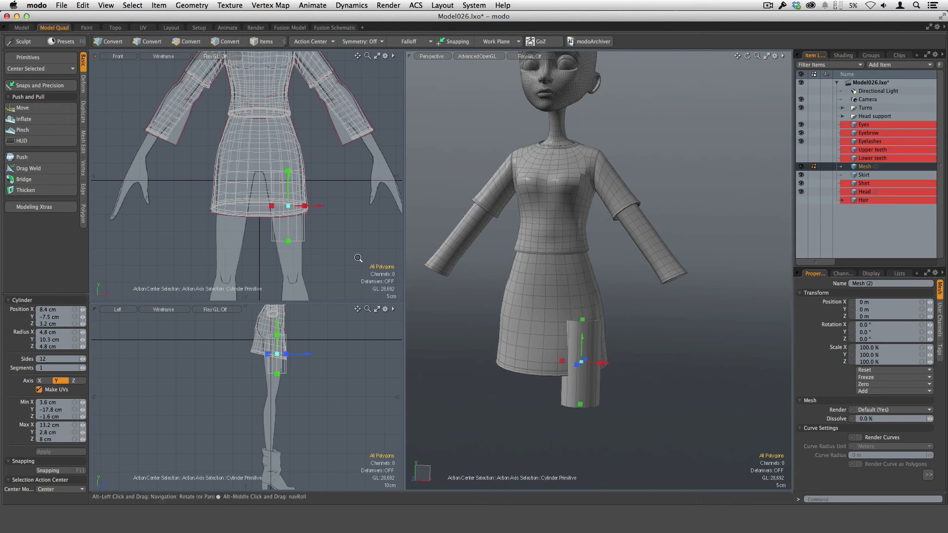
scroll(321, 276, down, 3)
drag(298, 174, 298, 263)
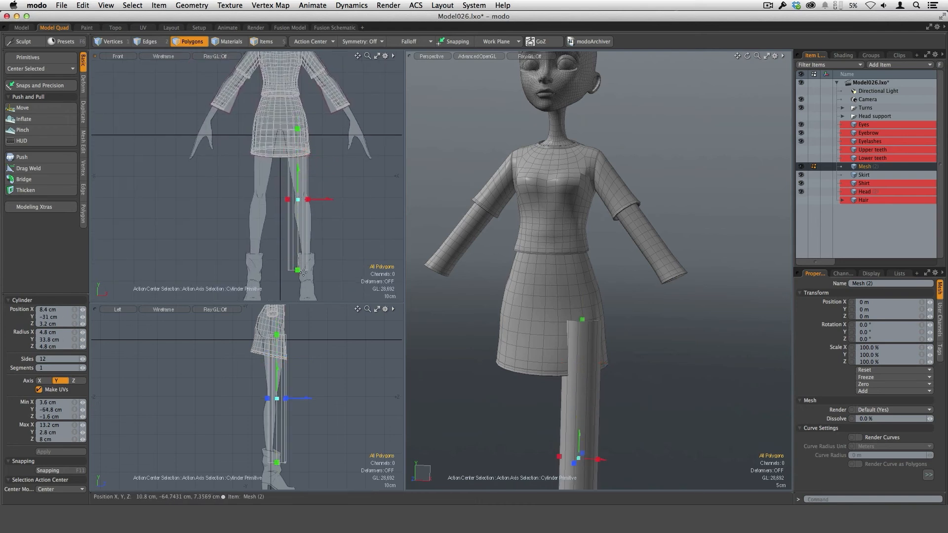
scroll(287, 467, up, 3)
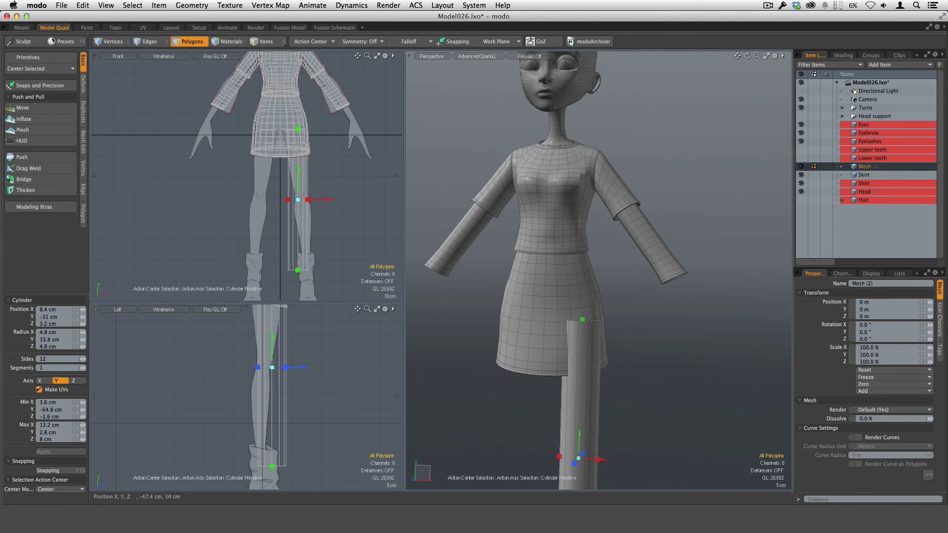
key(space)
Step: Move the whole leg cylinder back about 2.6 cm along Z to line up with the leg in the side reference
alt+shift+drag(595, 418, 579, 299)
key(3)
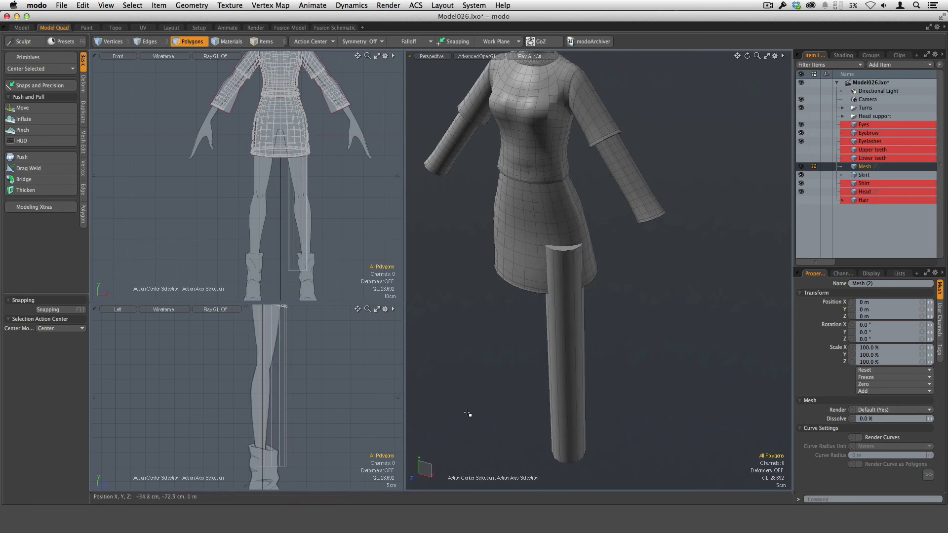
alt+drag(324, 446, 325, 391)
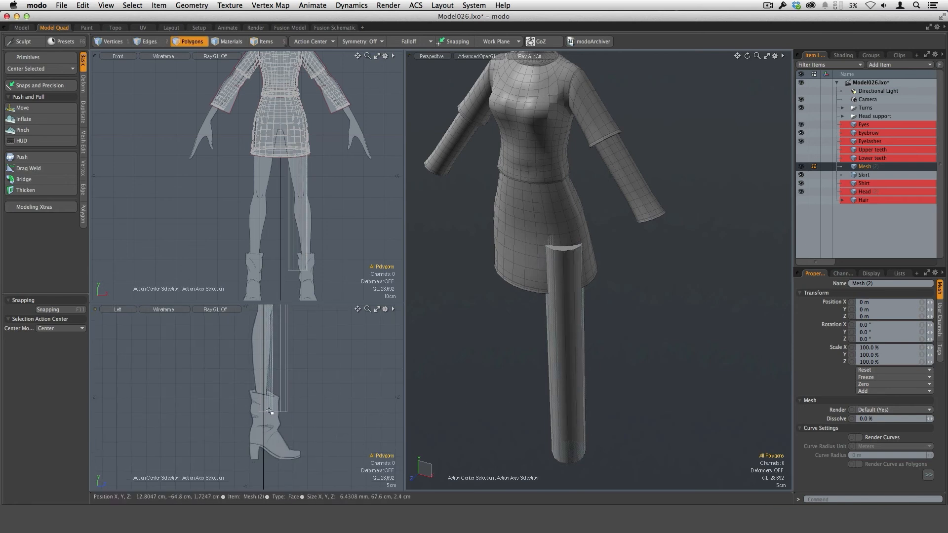
alt+drag(309, 316, 305, 409)
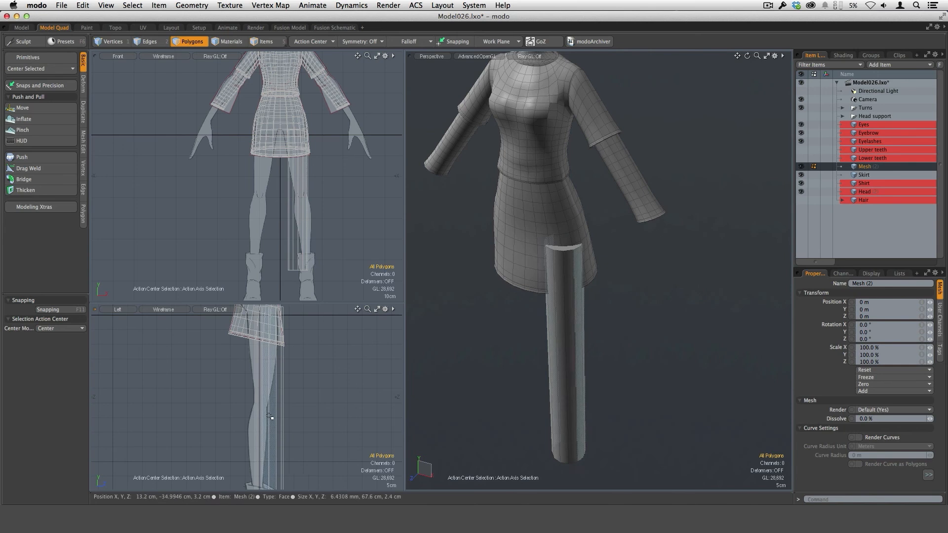
ctrl+alt+drag(301, 200, 363, 188)
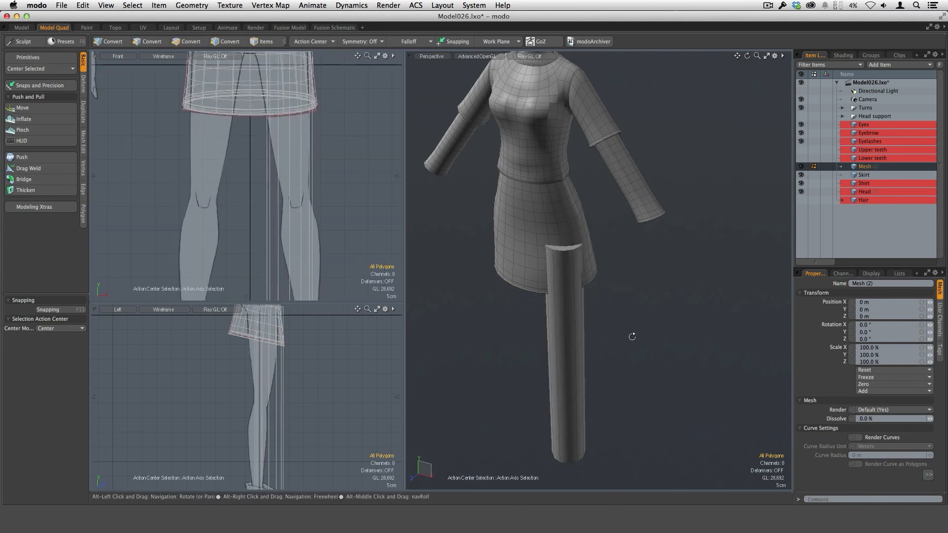
ctrl+alt+drag(346, 397, 324, 375)
key(w)
drag(327, 437, 318, 438)
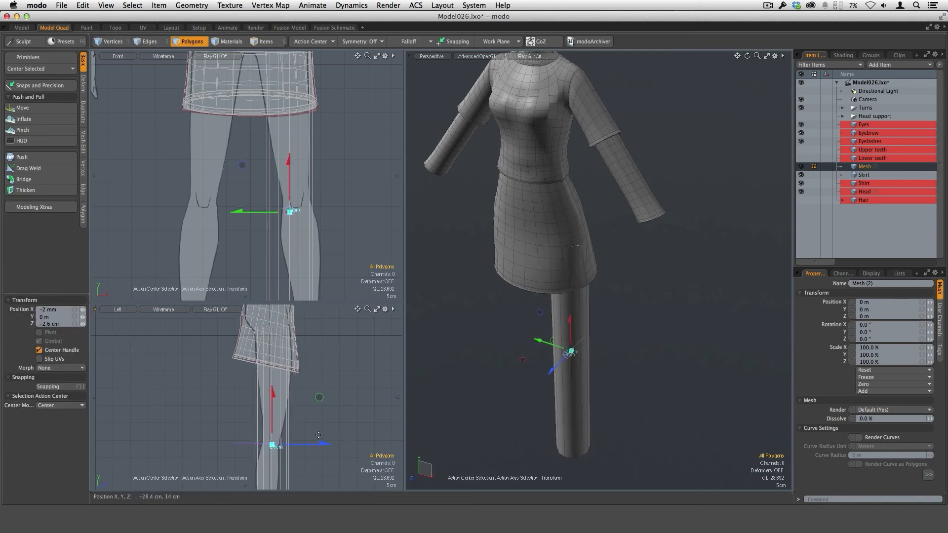
alt+drag(589, 382, 621, 353)
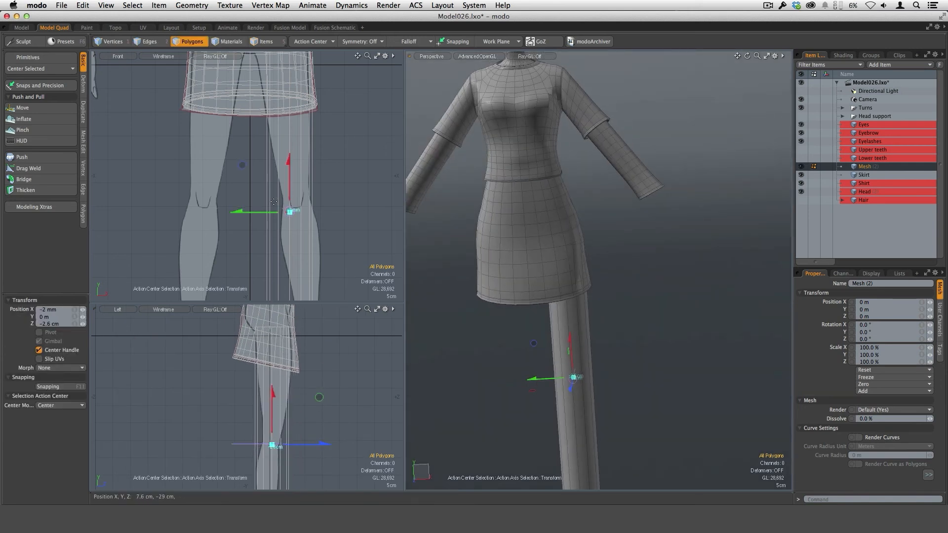
mouse_move(278, 208)
ctrl+alt+mouse_down()
mouse_move(262, 210)
mouse_move(279, 208)
ctrl+alt+mouse_up()
key(q)
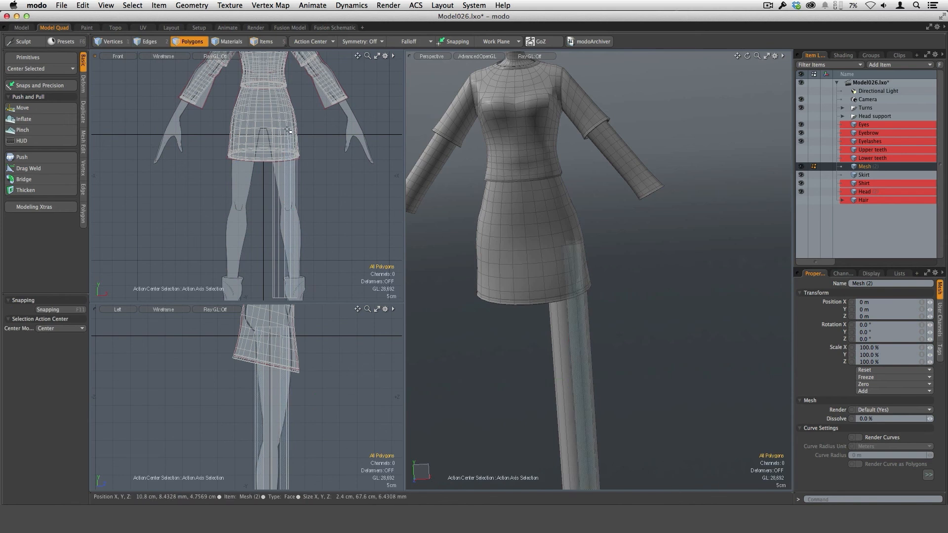
Step: Select the cylinder's top edge loop, move it about 2.2 cm toward the body's center and scale it to about 119%
key(1)
key(2)
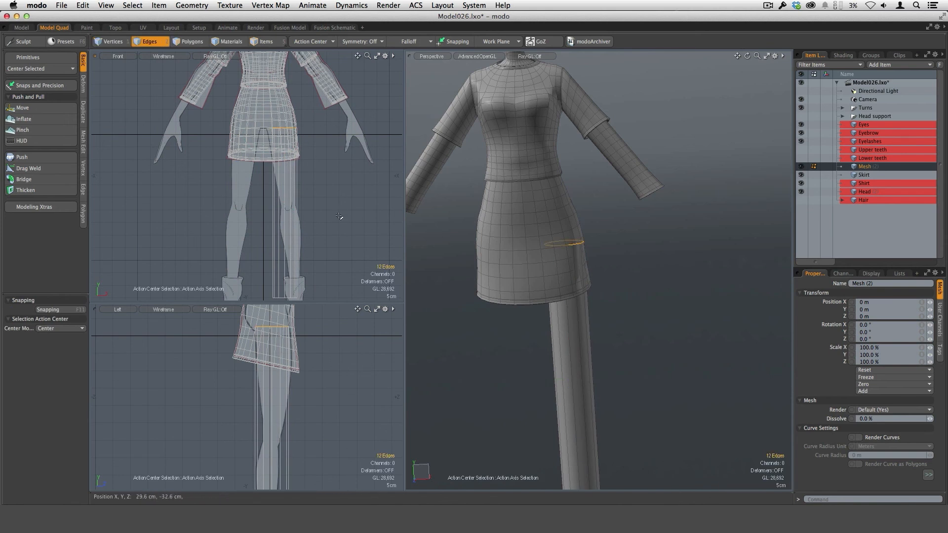
key(w)
scroll(299, 140, up, 5)
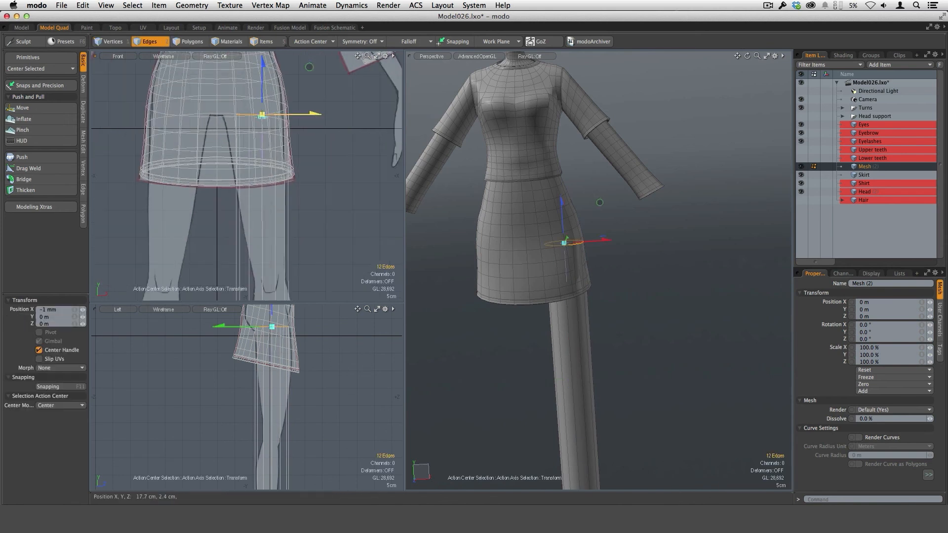
drag(313, 116, 302, 123)
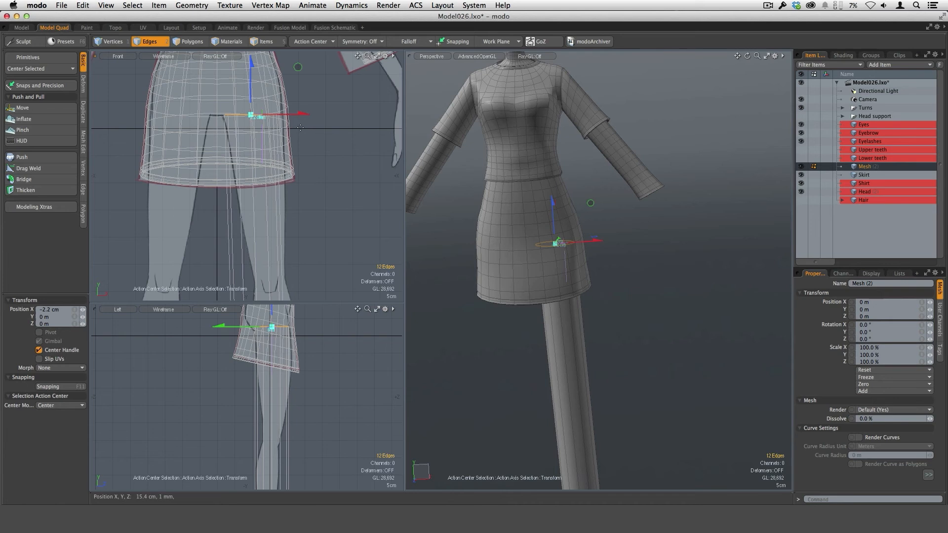
key(r)
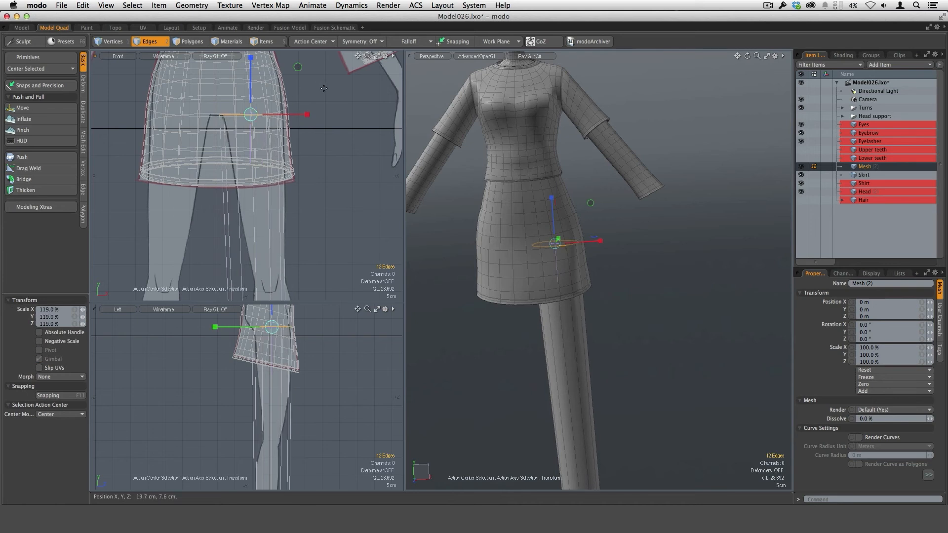
key(q)
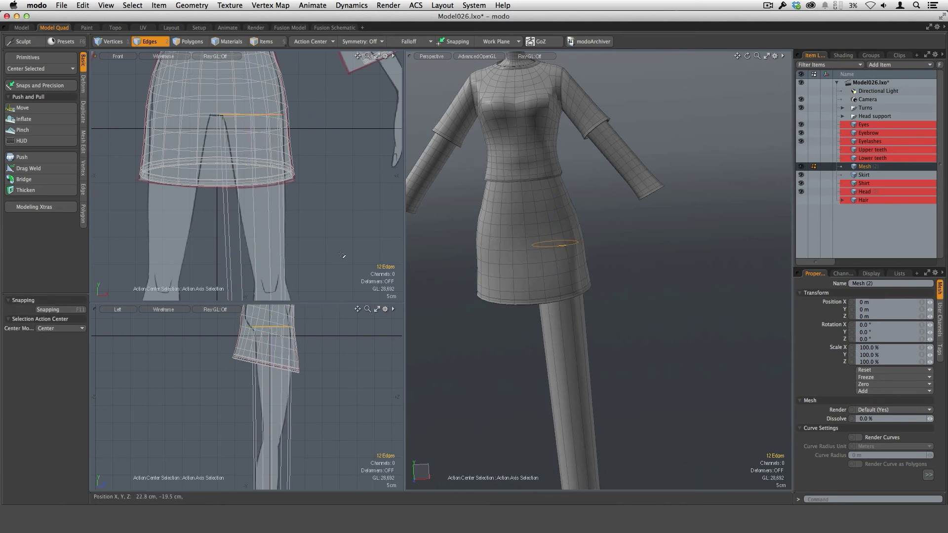
Step: Select the cylinder's bottom edge loop and move it up about 3.3 cm, centered inside the boot in the front reference
scroll(328, 284, down, 5)
alt+drag(328, 288, 321, 151)
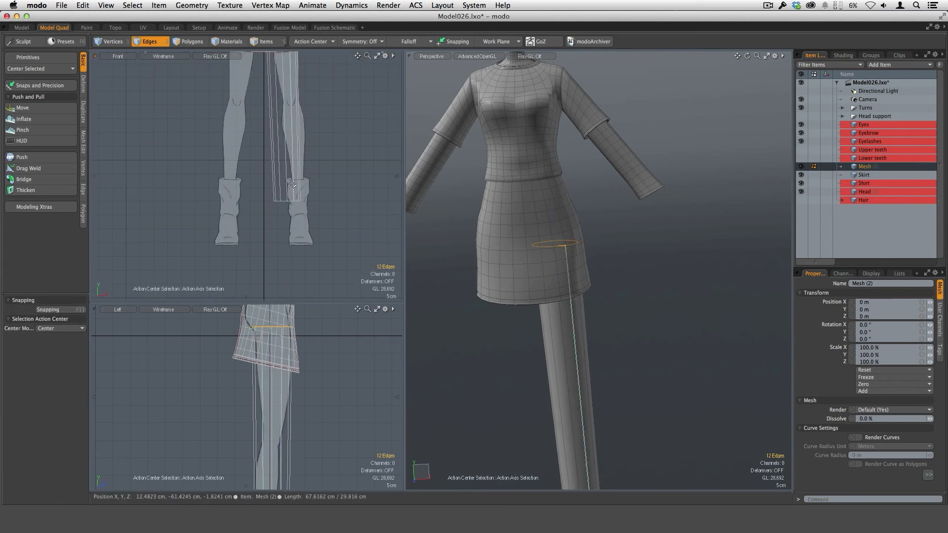
key(w)
drag(320, 230, 322, 200)
scroll(331, 196, up, 4)
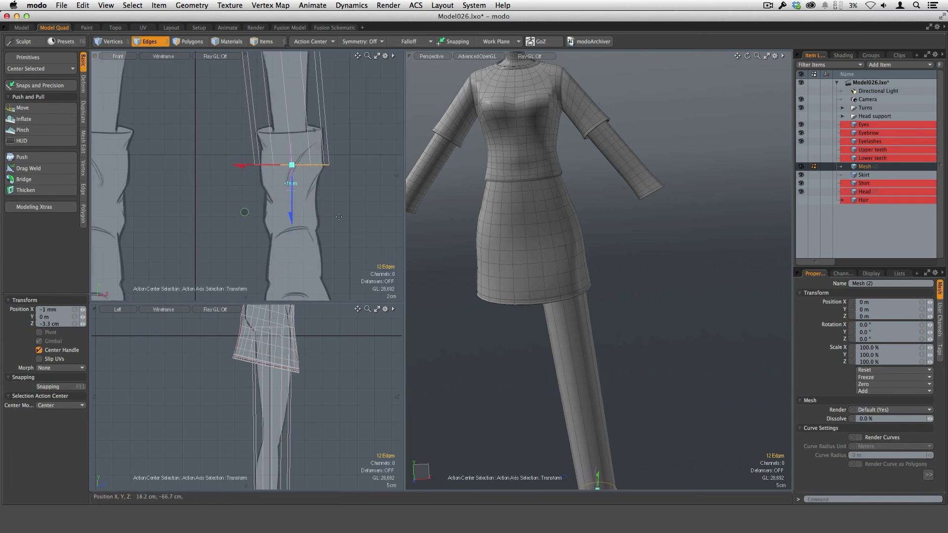
Step: Scale the bottom edge loop down to ankle width and shift it to match the leg inside the boot in both references
scroll(361, 401, up, 5)
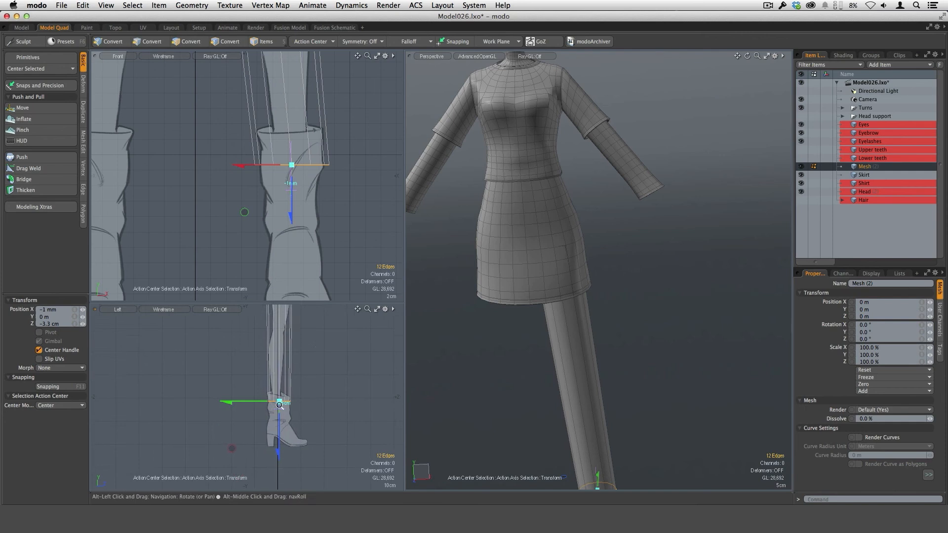
scroll(361, 401, up, 2)
key(r)
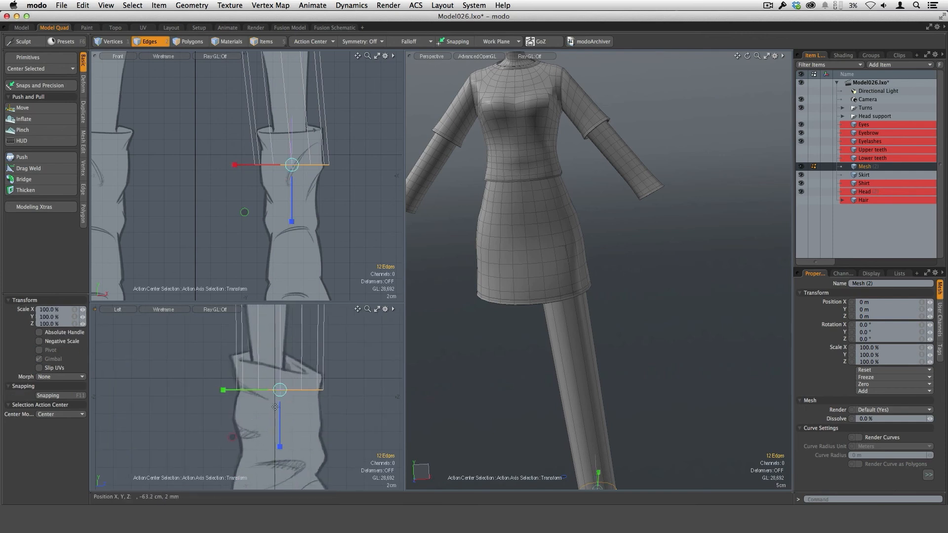
mouse_move(280, 390)
mouse_down()
mouse_move(222, 390)
mouse_move(248, 398)
mouse_move(219, 391)
mouse_move(234, 383)
mouse_move(289, 398)
mouse_move(295, 390)
mouse_up()
key(y)
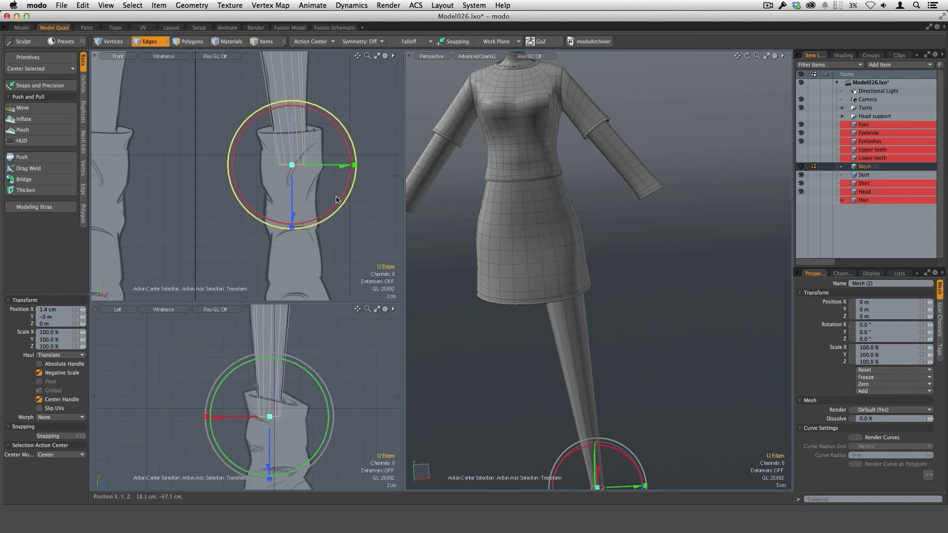
scroll(340, 206, down, 3)
alt+shift+drag(325, 127, 309, 222)
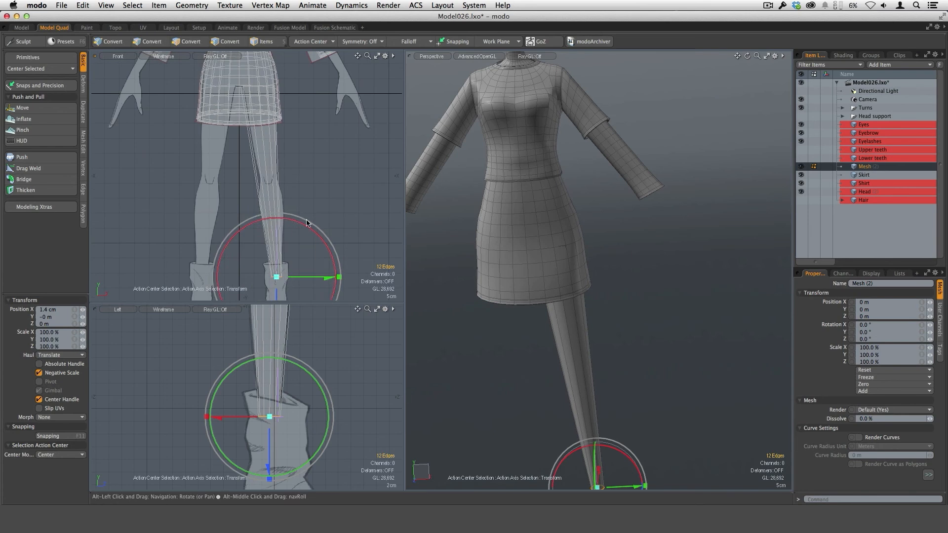
key(space)
Step: Select the leg's side polygons and loop-slice them once at about 45.5%, just above the knee
alt+shift+drag(643, 401, 630, 260)
key(3)
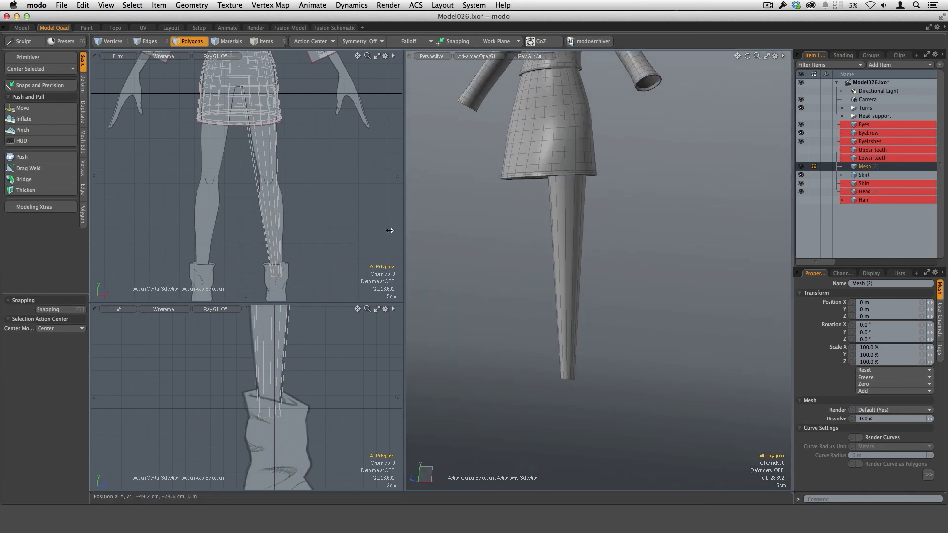
alt+shift+drag(277, 173, 319, 233)
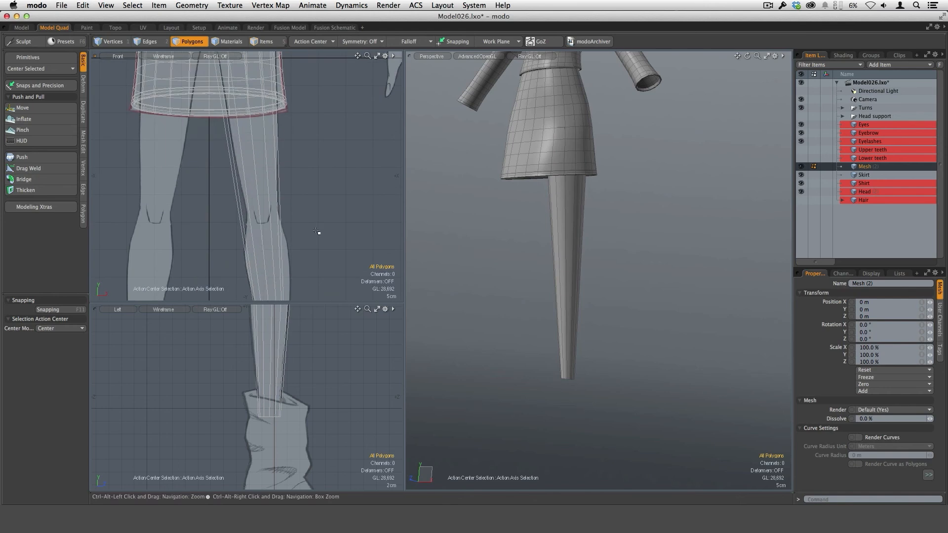
middle_drag(252, 237, 277, 233)
ctrl+alt+drag(325, 257, 317, 222)
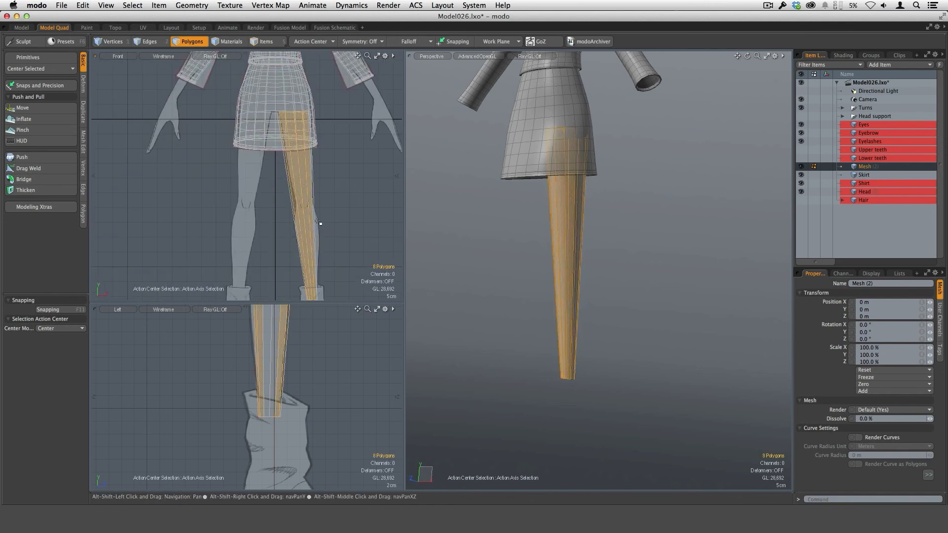
key(alt+c)
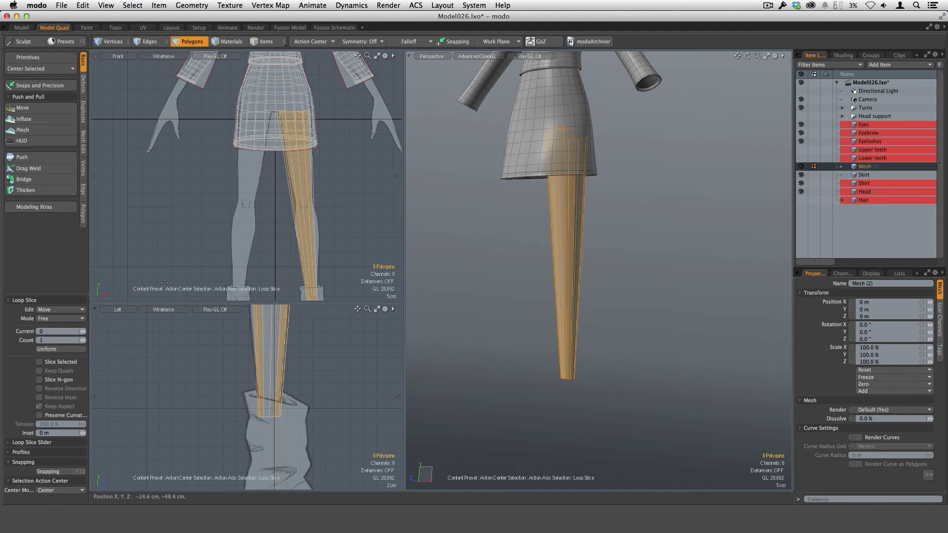
drag(310, 243, 306, 242)
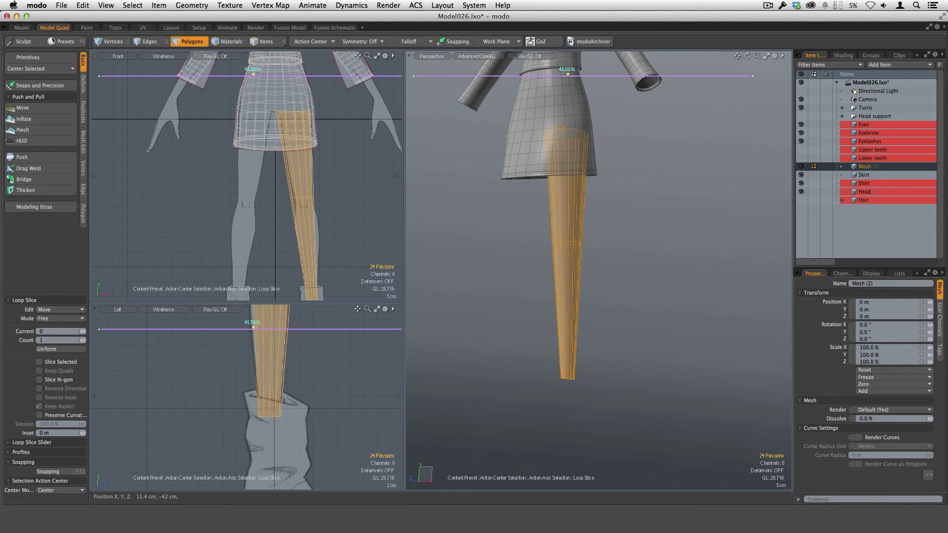
key(space)
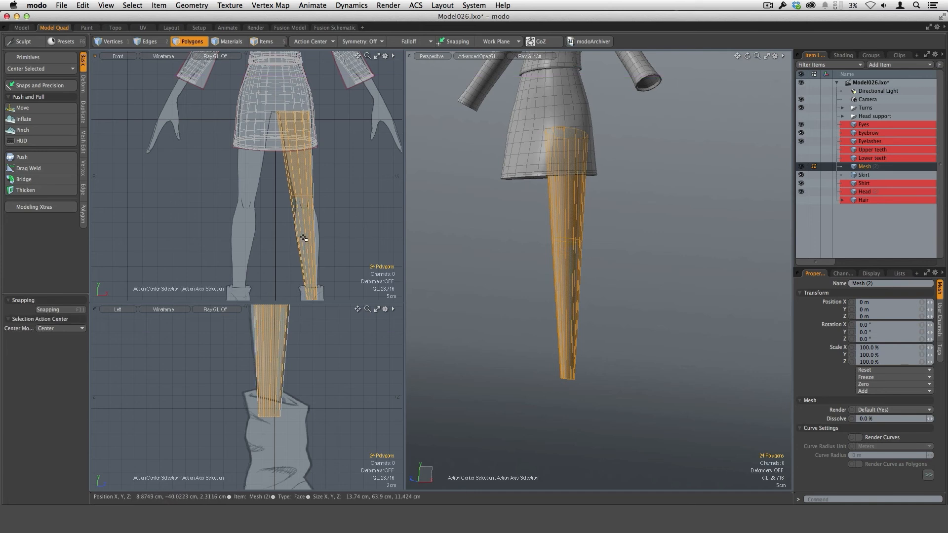
Step: Select the polygons of the lower leg section and loop-slice them once at about 85.5%, just below the knee
drag(302, 237, 315, 238)
key(alt+c)
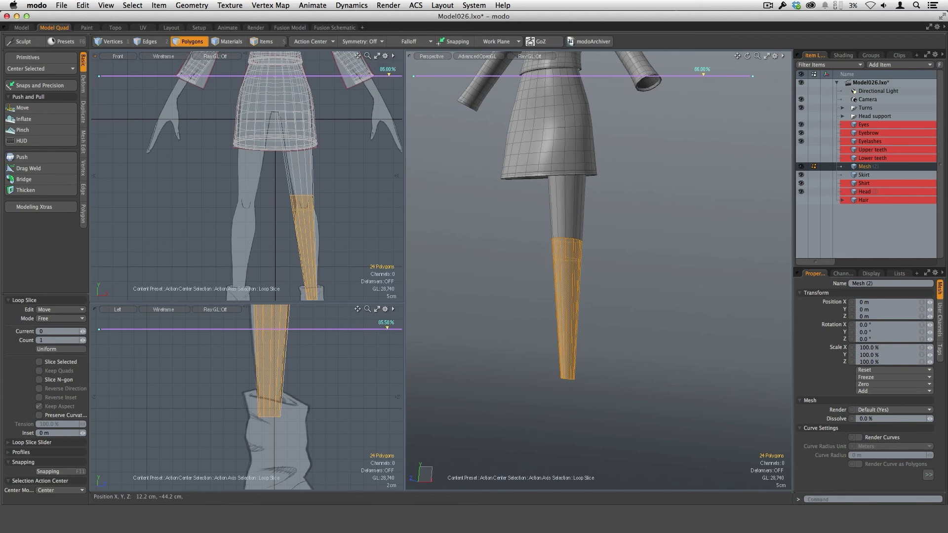
scroll(342, 368, down, 5)
alt+shift+drag(340, 321, 330, 384)
scroll(258, 391, up, 5)
key(space)
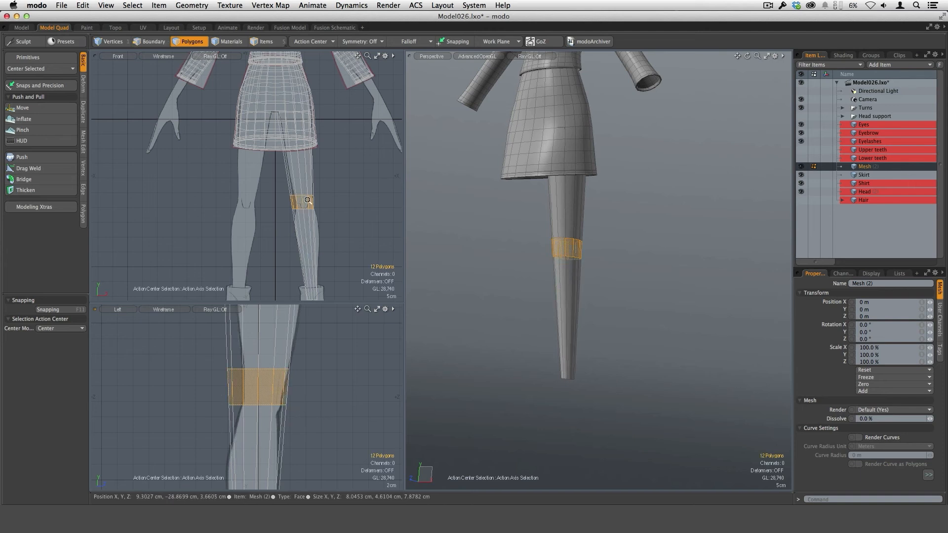
Step: Scale down the knee band polygons and move them to fit the knee in the front and side references
scroll(319, 212, up, 3)
key(r)
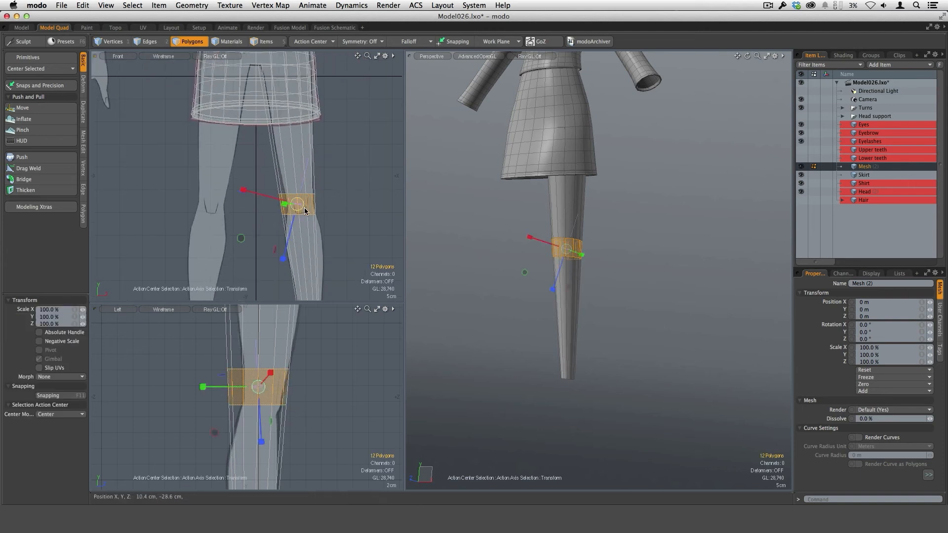
key(alt)
key(alt+a)
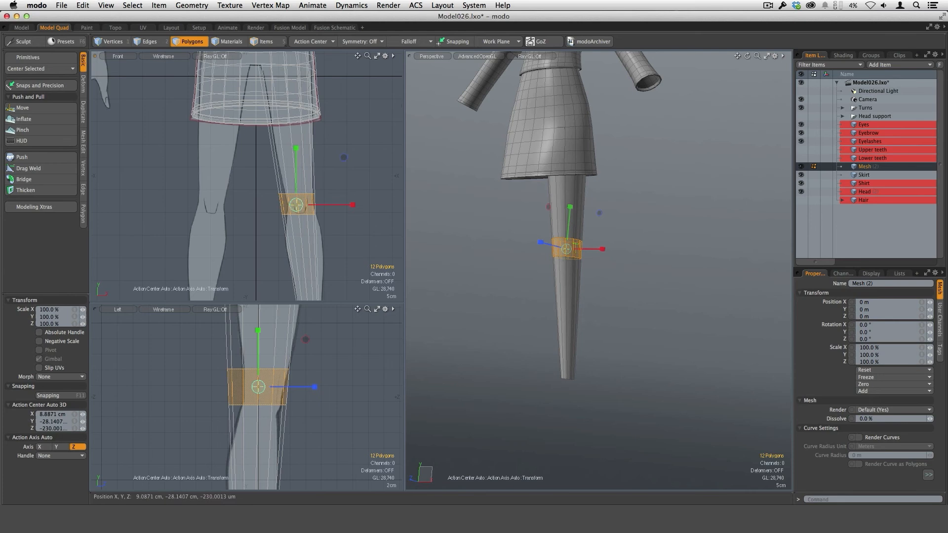
drag(296, 205, 331, 234)
key(w)
drag(289, 198, 294, 200)
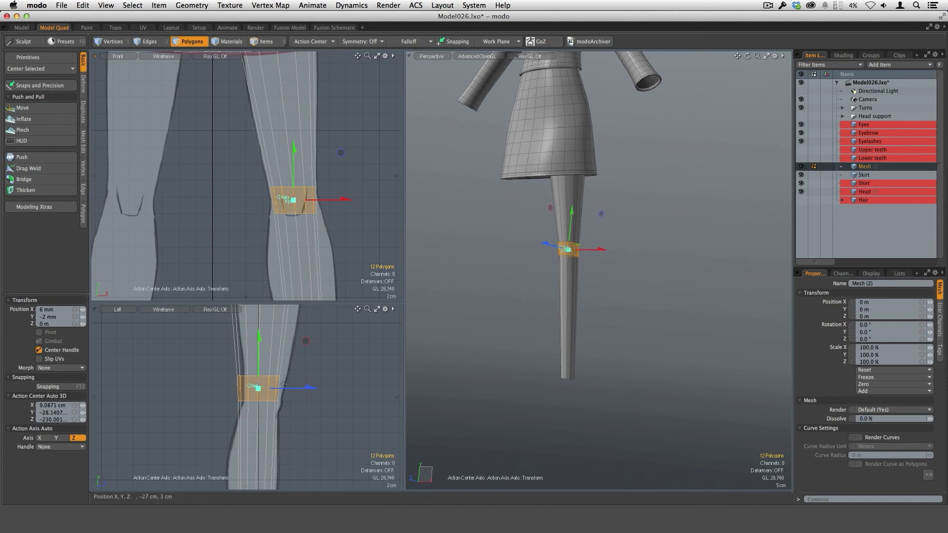
drag(283, 384, 289, 390)
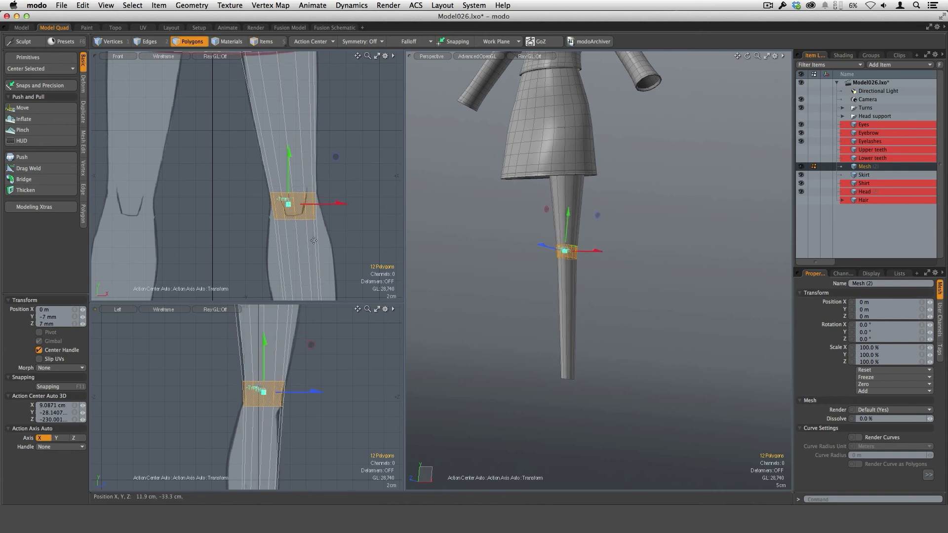
alt+shift+drag(323, 230, 321, 221)
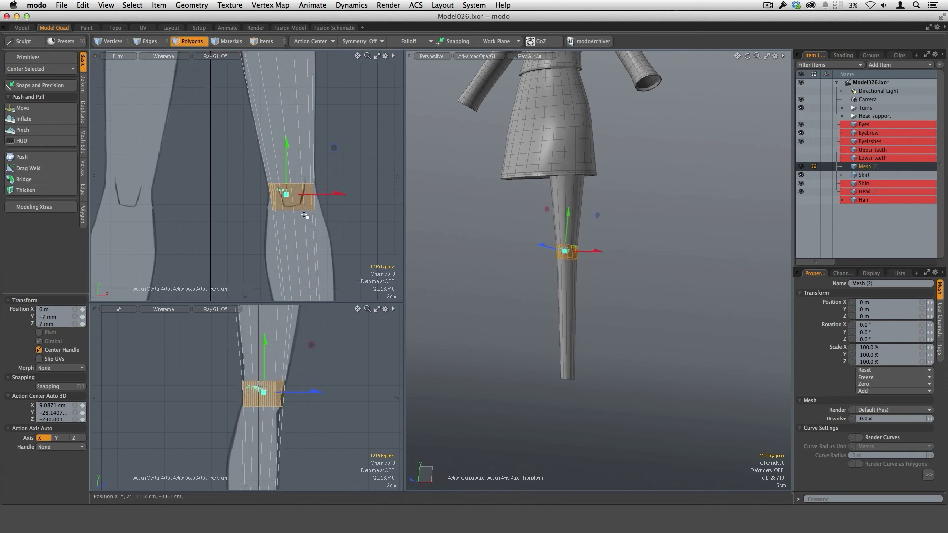
Step: Select the edge loop below the knee, scale its width to 127%, and tilt it to follow the side reference
key(space)
key(space)
key(space)
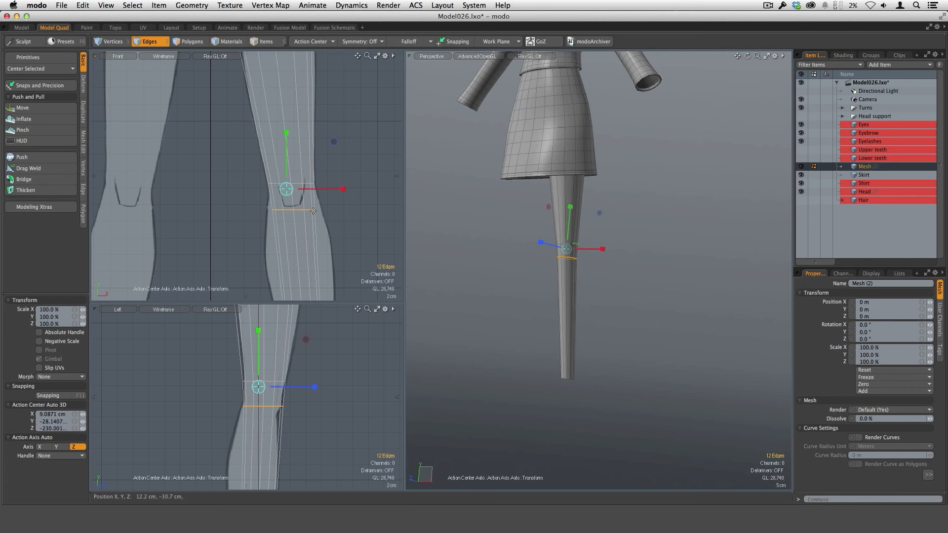
key(y)
drag(349, 190, 365, 189)
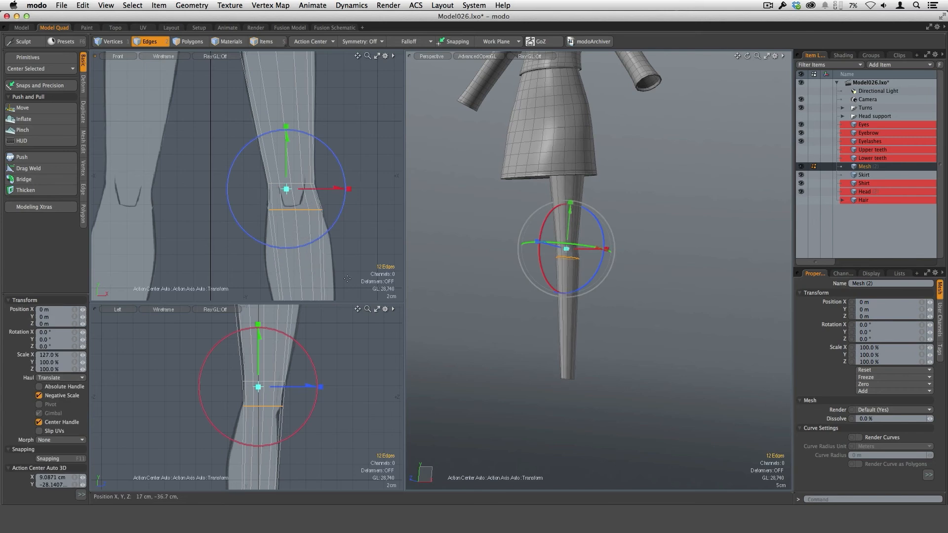
drag(317, 406, 310, 417)
key(space)
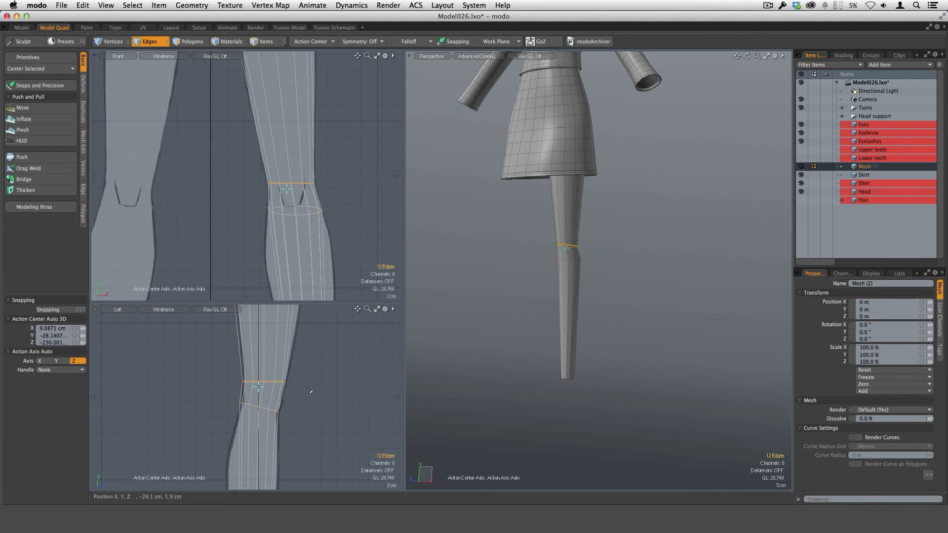
Step: Rotate the edge loop above the knee about 10.45° in the side view and shift it about 1 mm
key(y)
mouse_move(317, 379)
mouse_down()
mouse_move(318, 390)
mouse_move(284, 390)
mouse_move(311, 390)
mouse_up()
scroll(353, 218, down, 3)
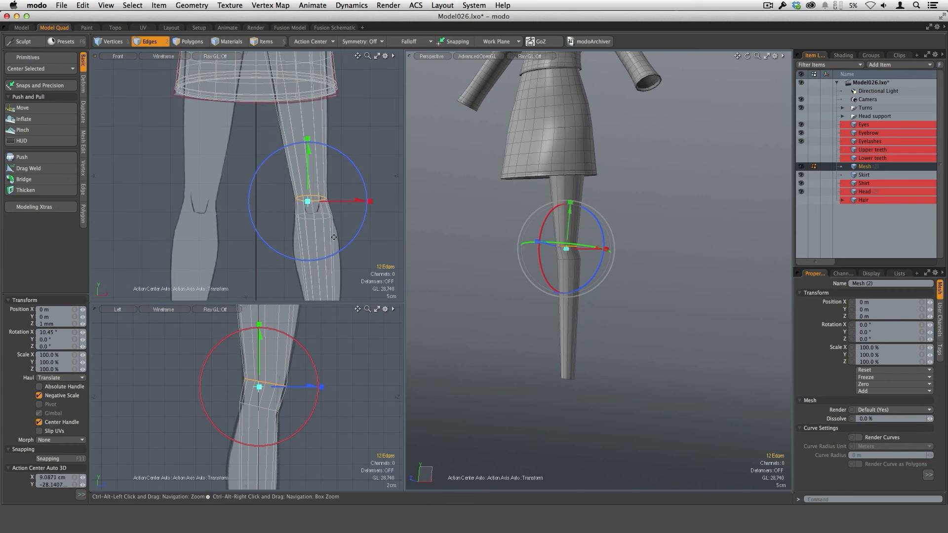
key(space)
Step: Select the polygons below the knee and loop-slice them once at about 51.5%, halfway down the lower leg
alt+drag(618, 307, 586, 277)
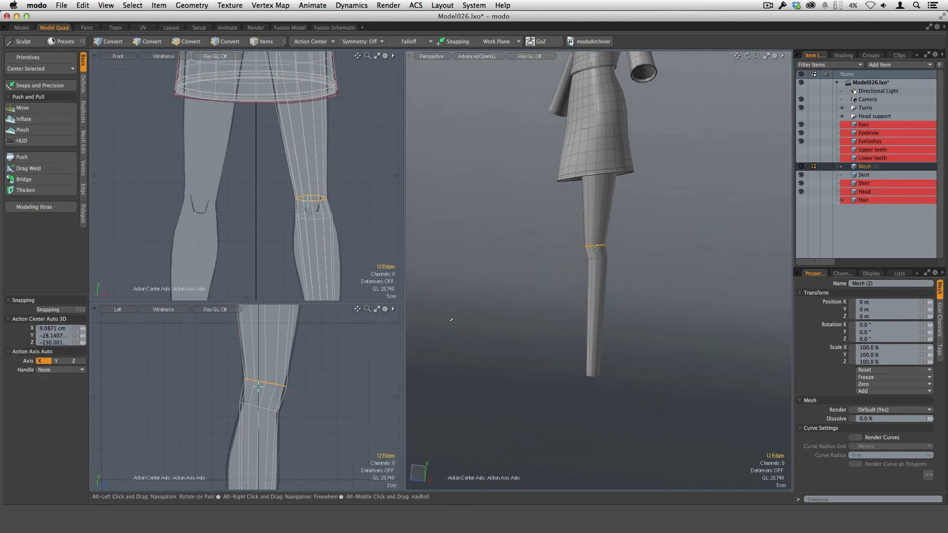
ctrl+alt+drag(343, 408, 281, 362)
key(3)
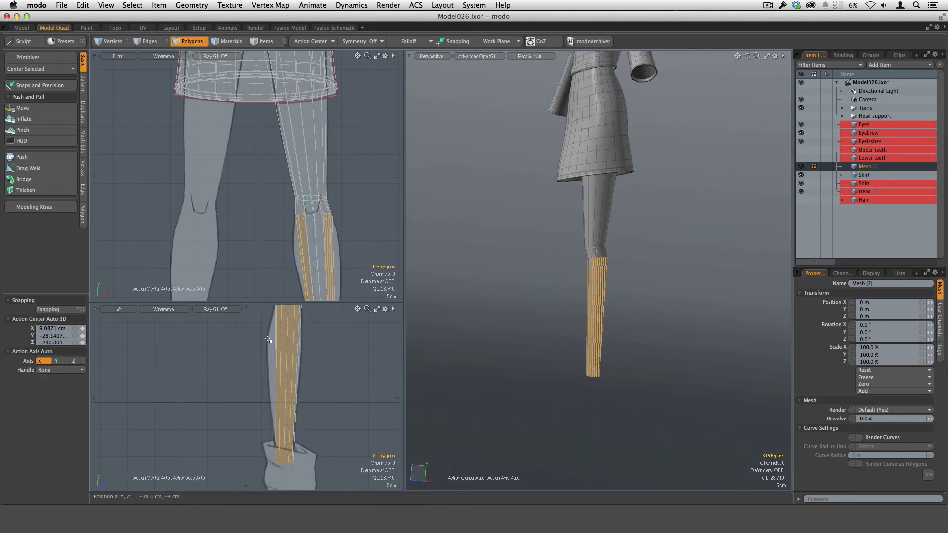
key(alt+c)
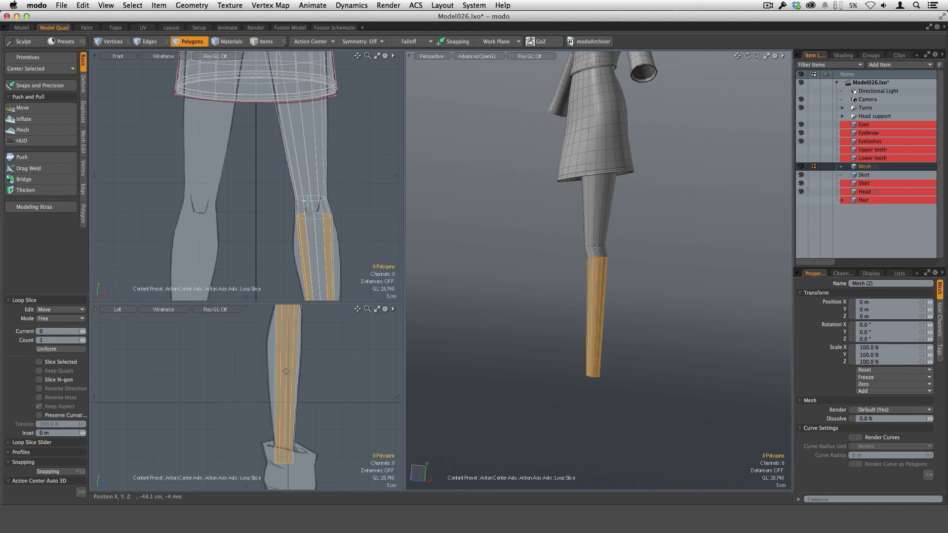
click(287, 374)
drag(326, 374, 284, 373)
drag(268, 327, 273, 327)
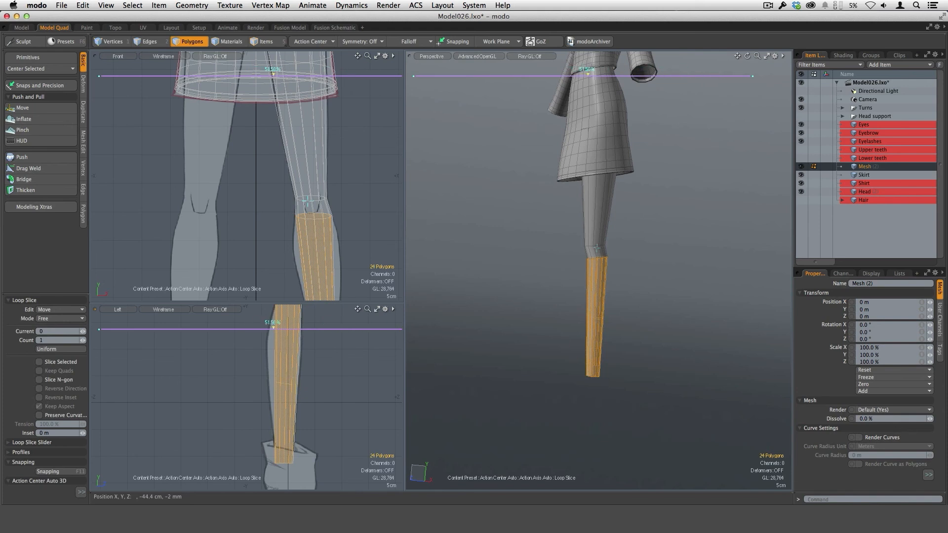
key(q)
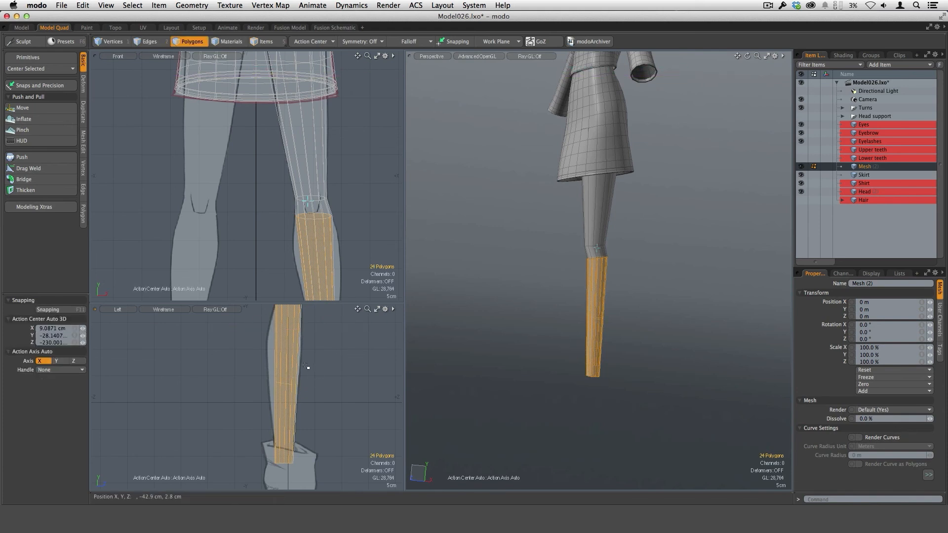
Step: Enlarge the side viewport and loop-slice the upper calf polygons once at about 45.5%
key(shift+a)
drag(403, 303, 423, 173)
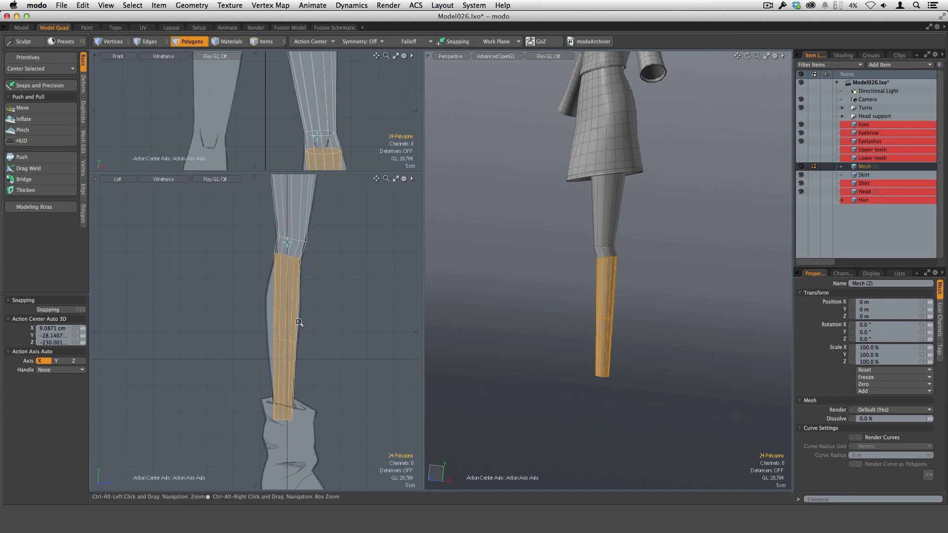
scroll(300, 324, up, 3)
mouse_move(273, 299)
mouse_down()
mouse_move(292, 300)
mouse_move(285, 331)
mouse_move(297, 331)
mouse_move(277, 330)
mouse_up()
key(alt+c)
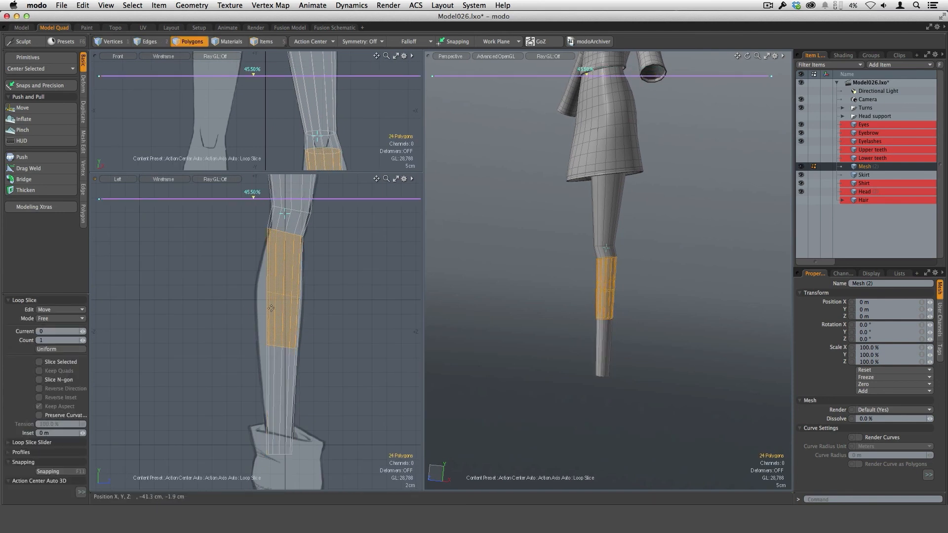
key(space)
key(space)
key(space)
Step: Select the upper calf edge loop, scale its depth to 149.5%, and move it about 8 mm backward to match the side reference
click(280, 295)
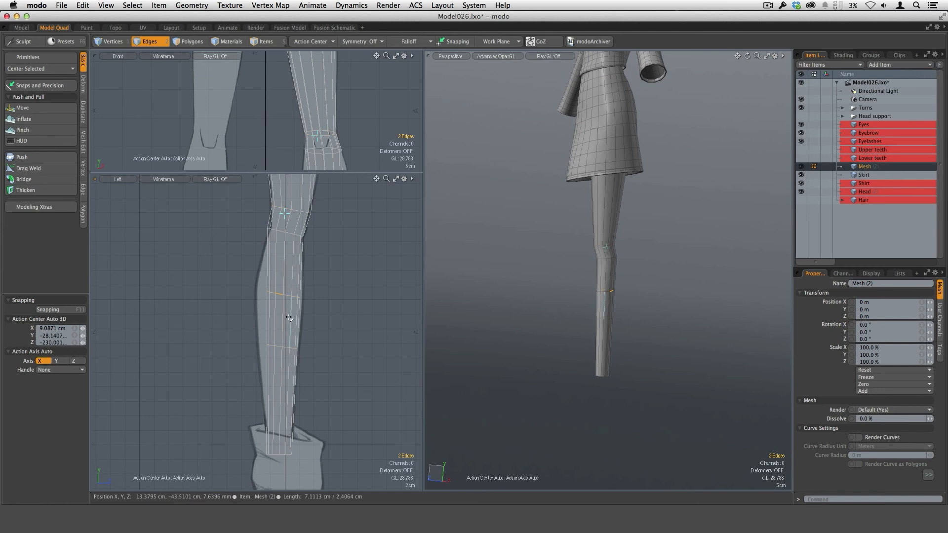
key(l)
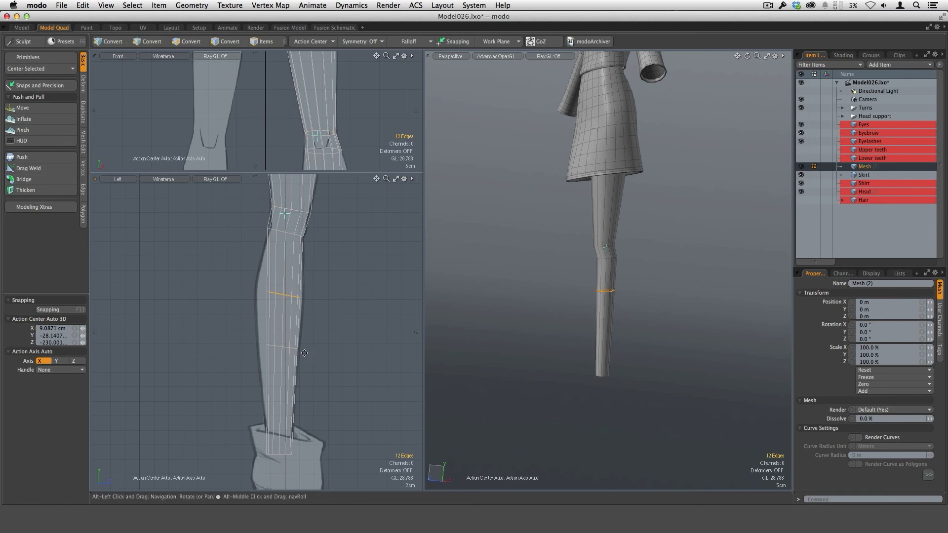
key(y)
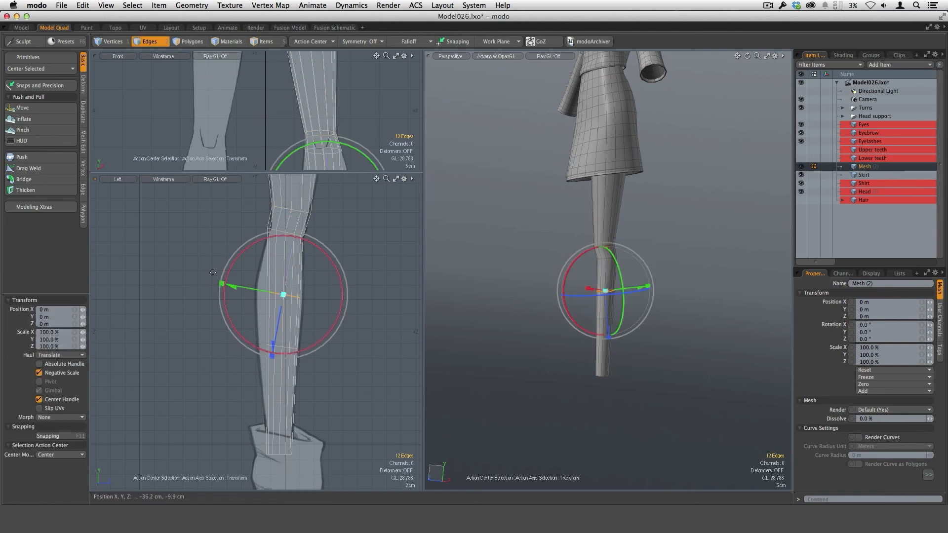
mouse_move(223, 286)
mouse_down()
mouse_move(201, 280)
mouse_move(231, 283)
mouse_up()
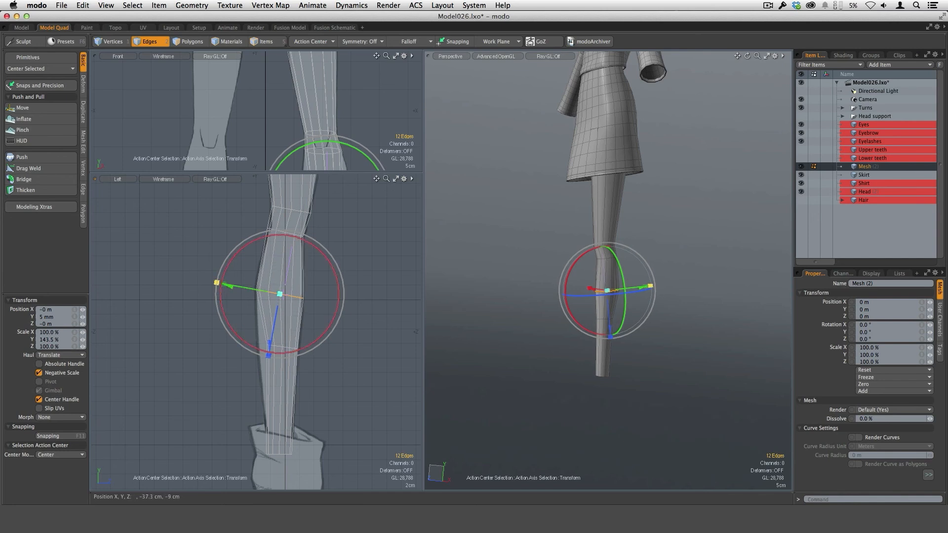
drag(227, 284, 225, 280)
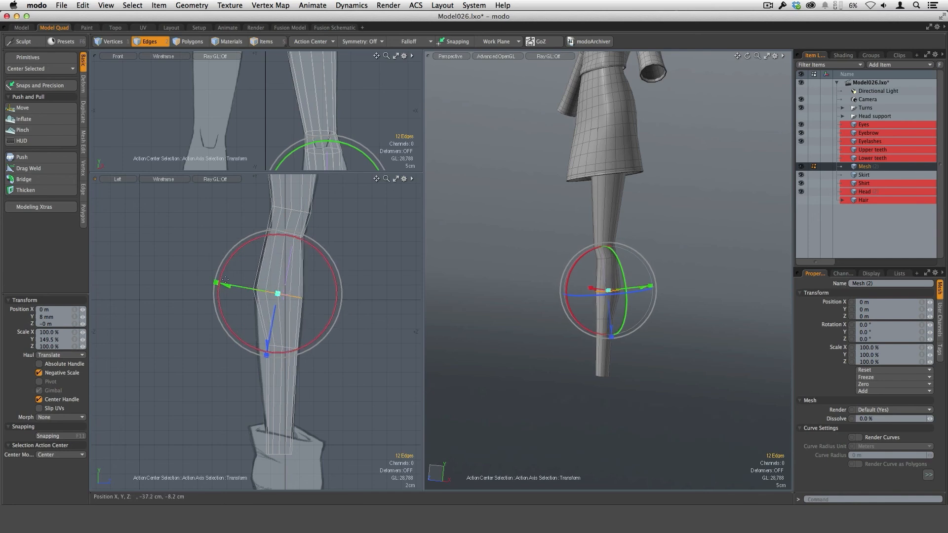
Step: Select the mid-calf edge loop, scale its depth to 138%, and move it about 6 mm backward to match the side reference
key(space)
key(space)
key(space)
key(space)
click(287, 348)
key(l)
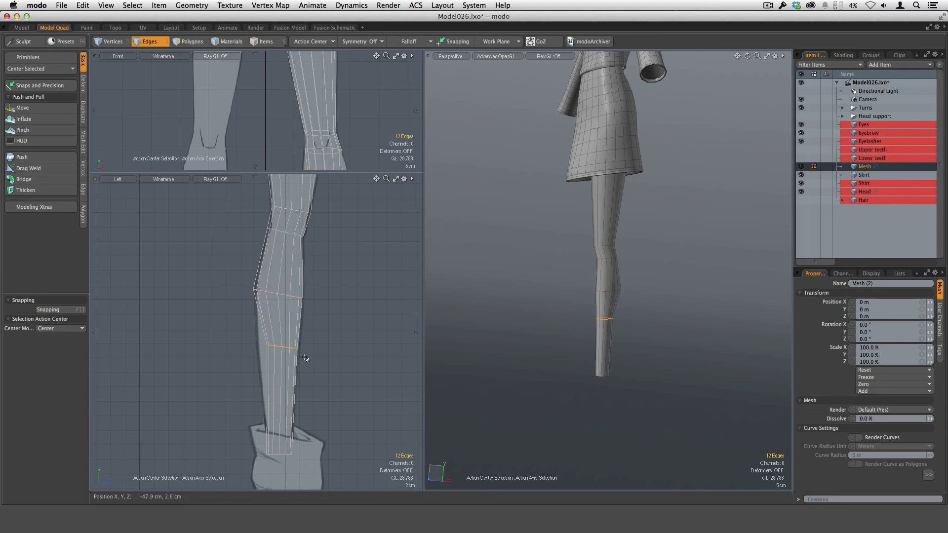
key(y)
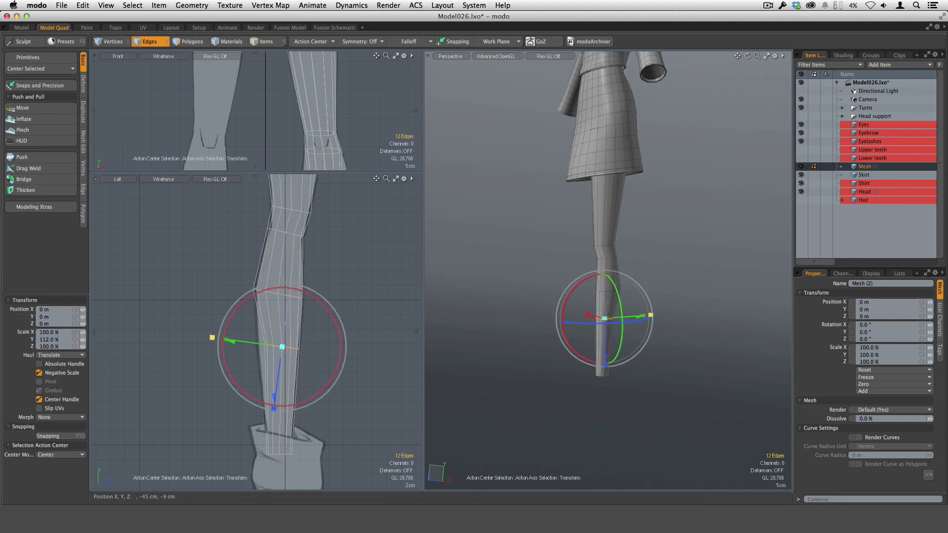
mouse_move(232, 344)
mouse_down()
mouse_move(232, 335)
mouse_move(212, 338)
mouse_move(230, 344)
mouse_up()
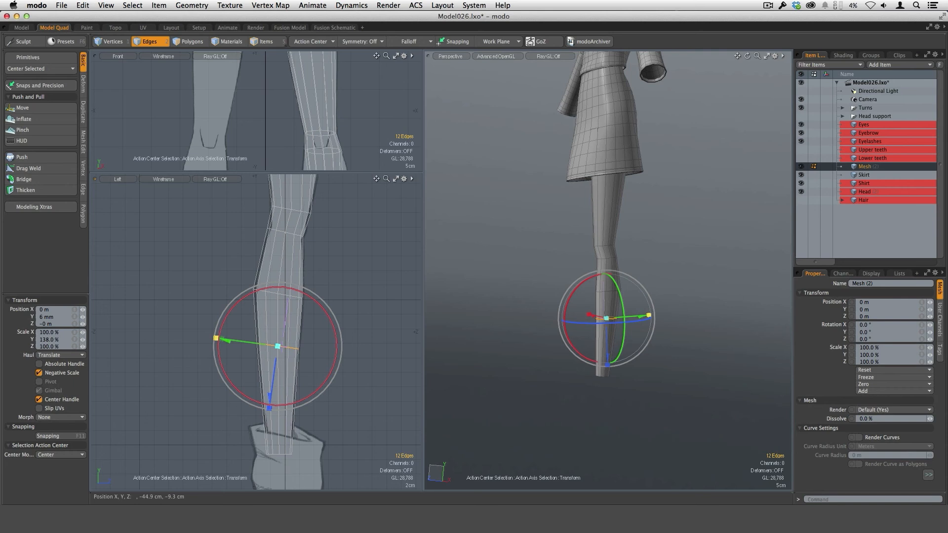
key(space)
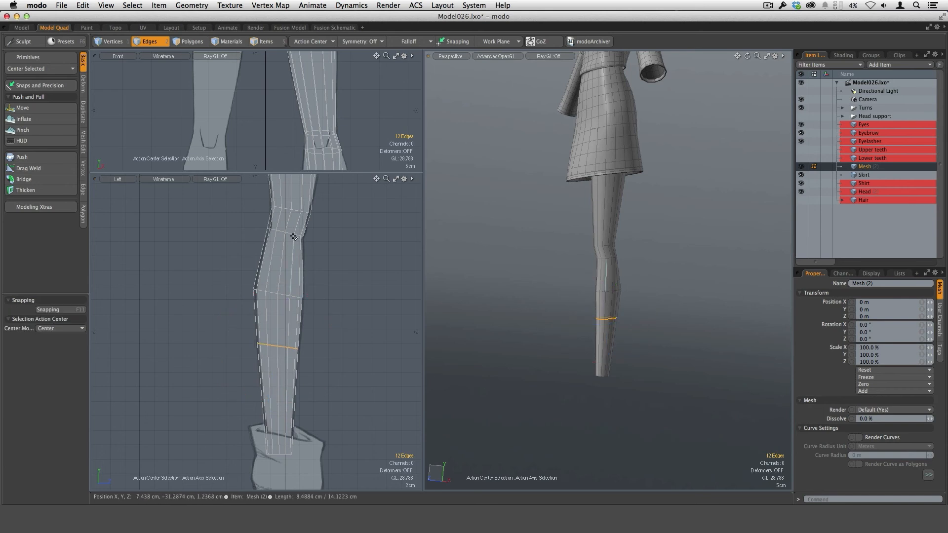
Step: Select the edge loop just below the knee and move it slightly up the leg
double_click(293, 234)
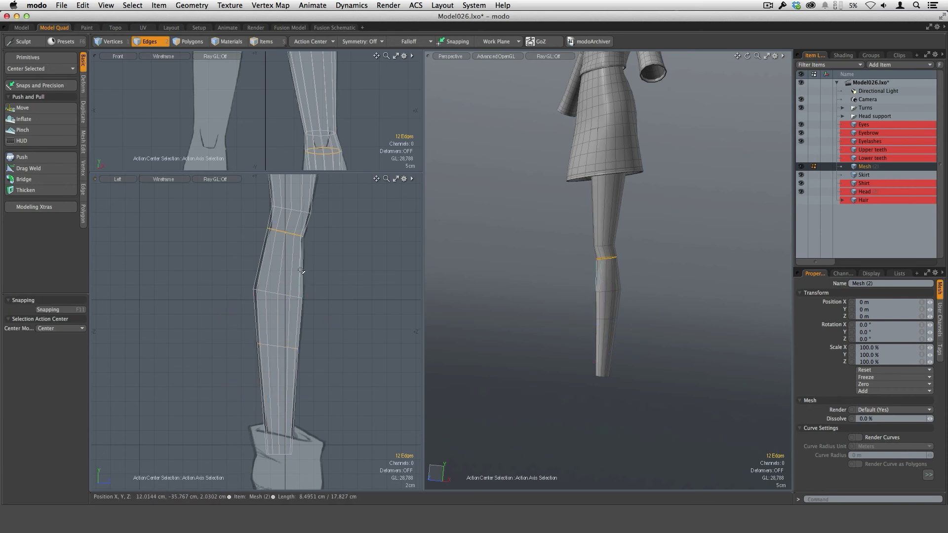
key(w)
drag(298, 185, 300, 178)
key(q)
Step: Select the polygon band between the knee and upper calf and loop-slice it once at about 20.5%
key(3)
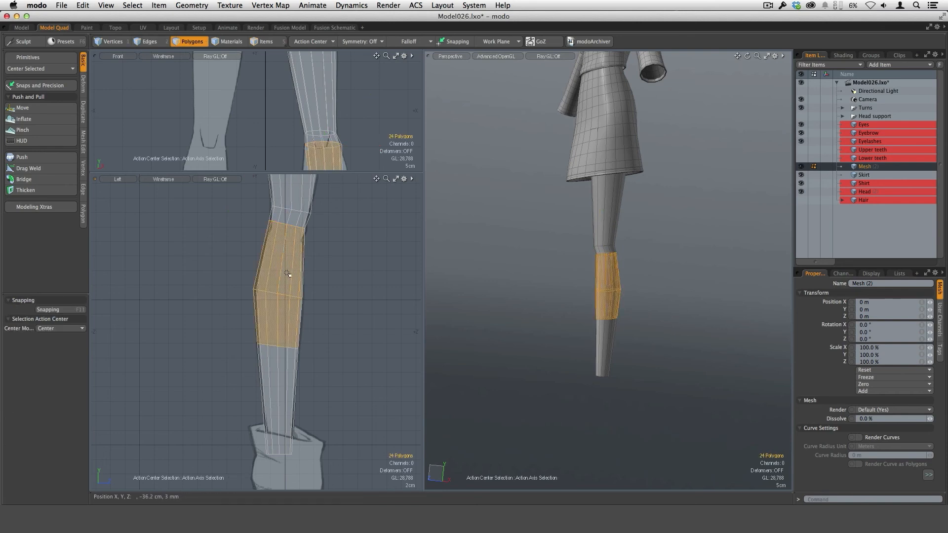
drag(278, 272, 314, 271)
key(alt+c)
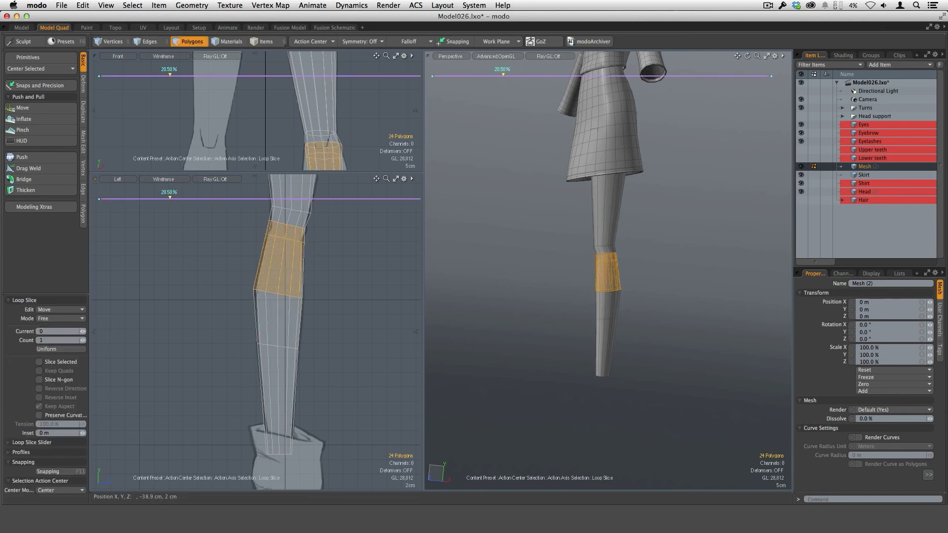
key(space)
key(space)
Step: Select the lower knee edge loop above the new slice and move it about 7 mm forward and 4 mm down
key(space)
key(space)
double_click(302, 228)
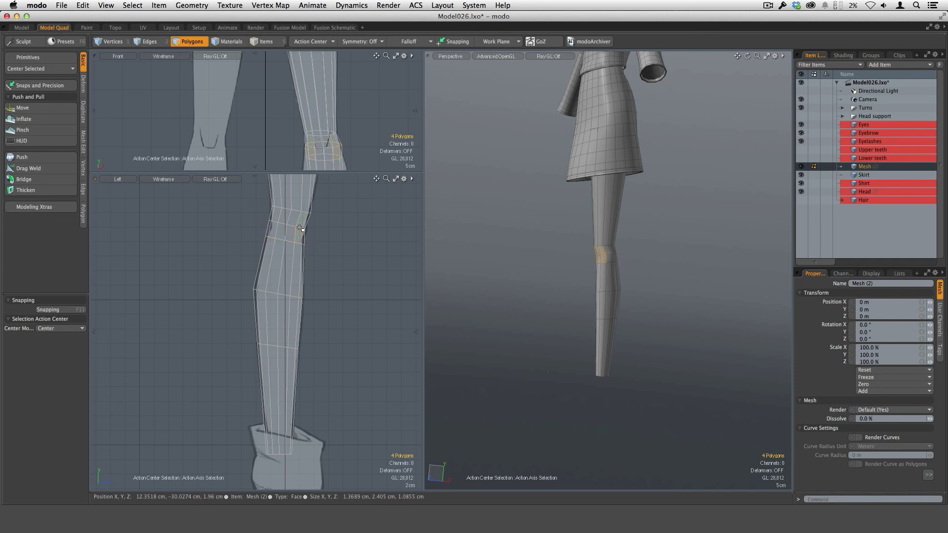
key(space)
key(space)
double_click(302, 228)
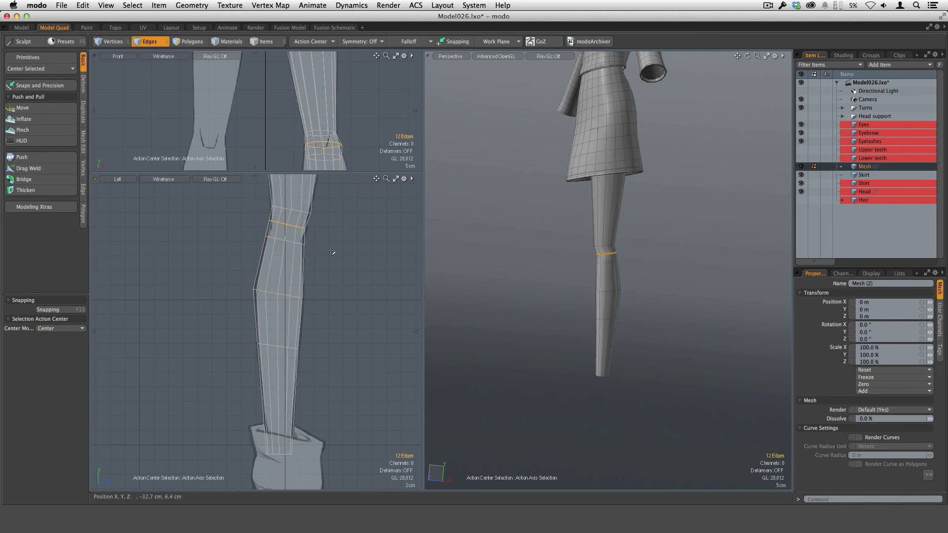
key(y)
drag(286, 228, 290, 228)
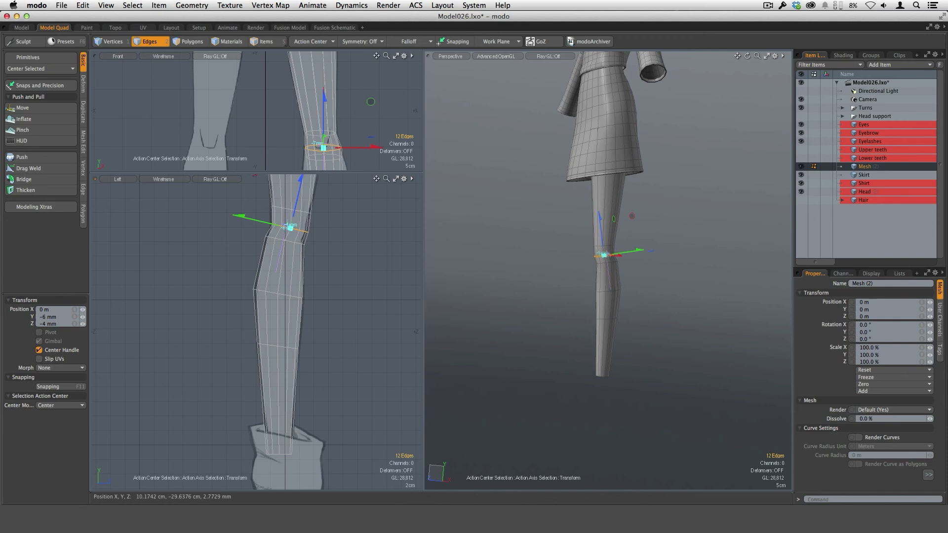
Step: Enlarge the front viewport, scale the lower knee loop's width to 91.5%, and raise it about 1 mm to match the front reference
scroll(305, 229, up, 2)
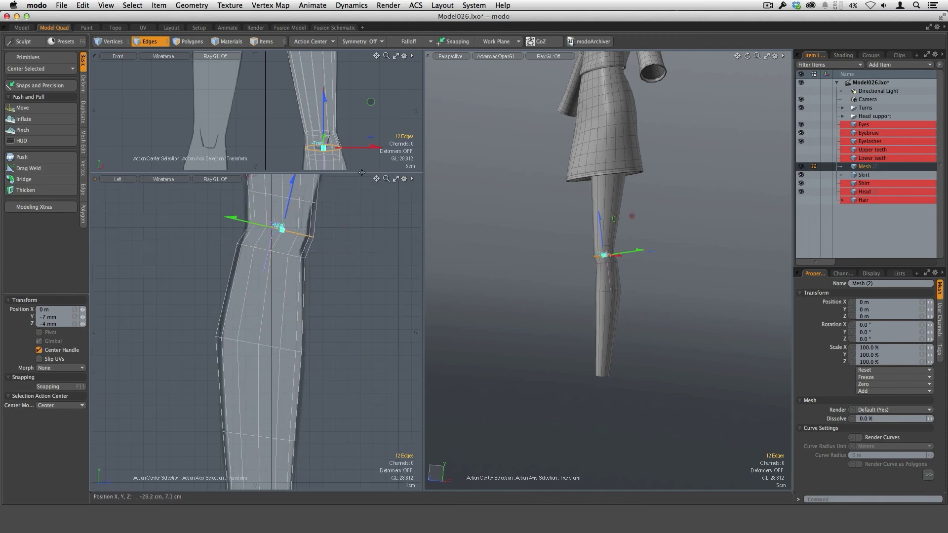
drag(354, 172, 354, 291)
scroll(321, 193, up, 3)
scroll(325, 195, up, 2)
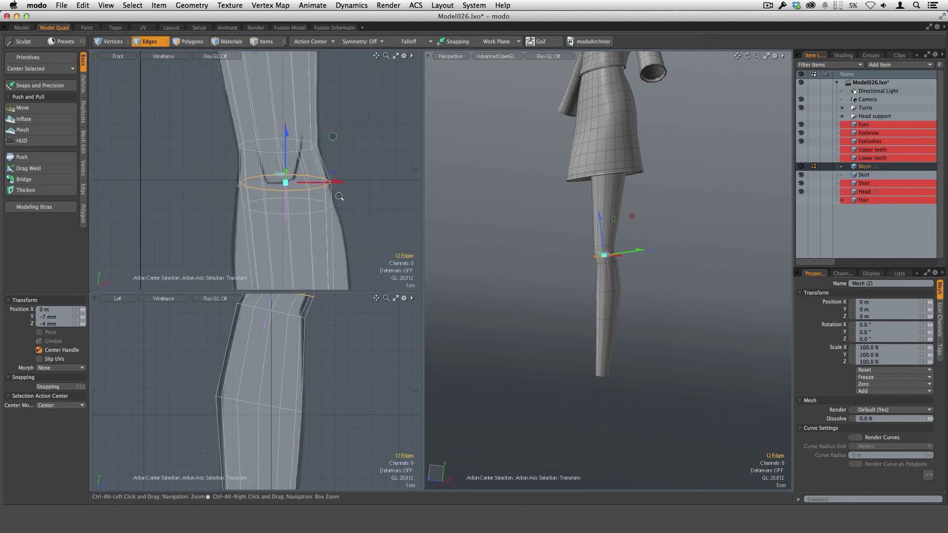
key(y)
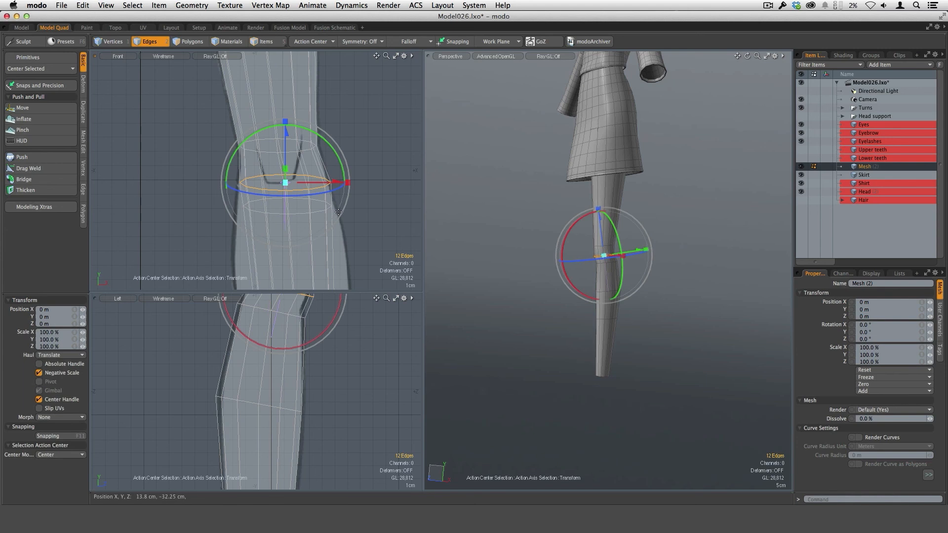
drag(348, 182, 339, 188)
drag(287, 141, 287, 138)
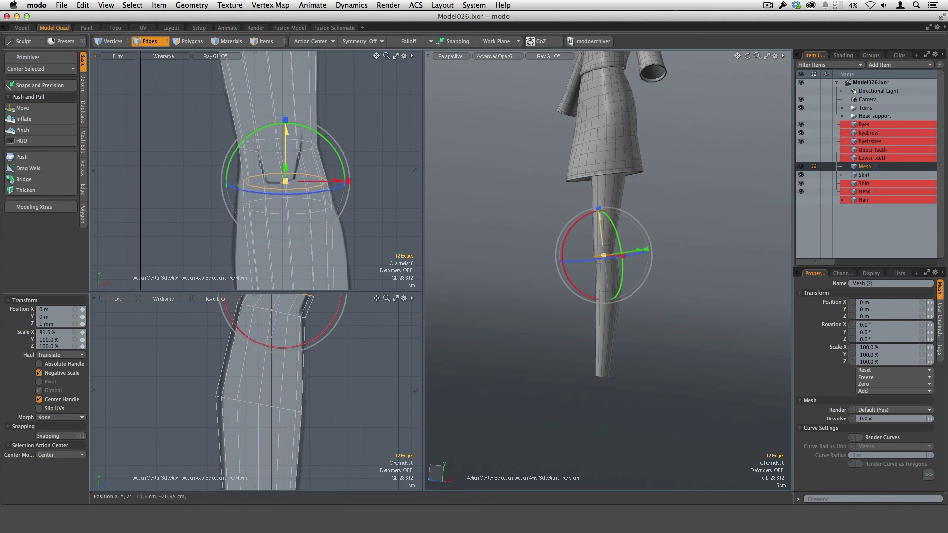
Step: Select the edge loop just below the lower knee loop and scale its width to 119.5% to match the front reference
key(space)
double_click(306, 213)
scroll(333, 225, down, 3)
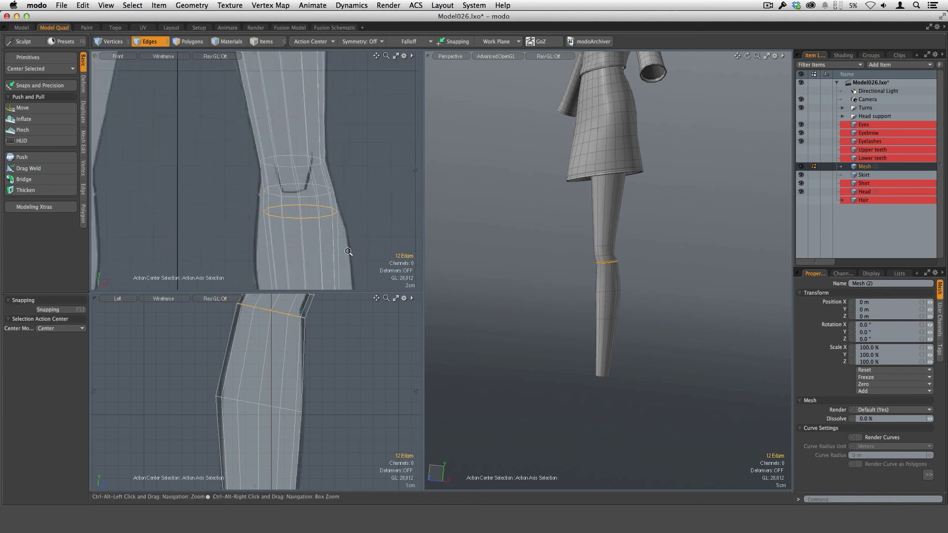
alt+shift+drag(348, 255, 324, 193)
key(y)
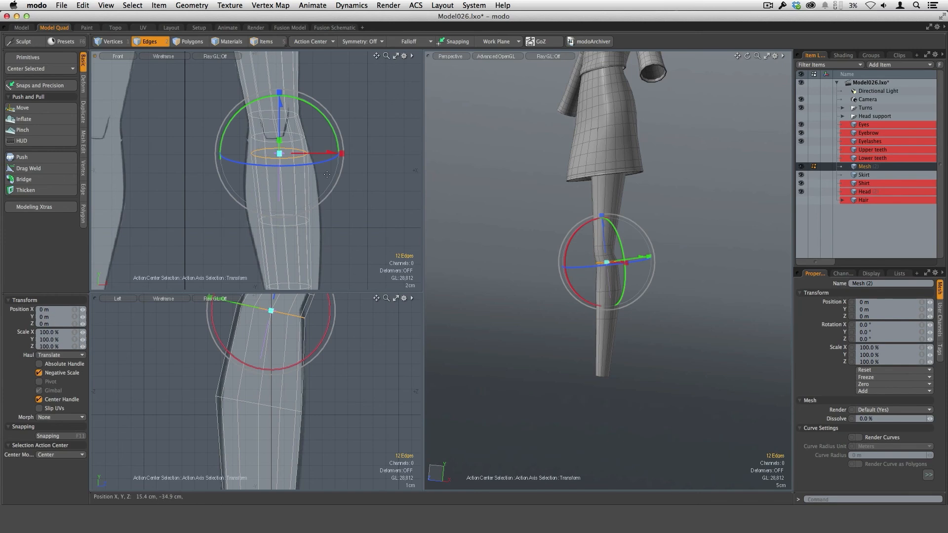
drag(342, 155, 353, 153)
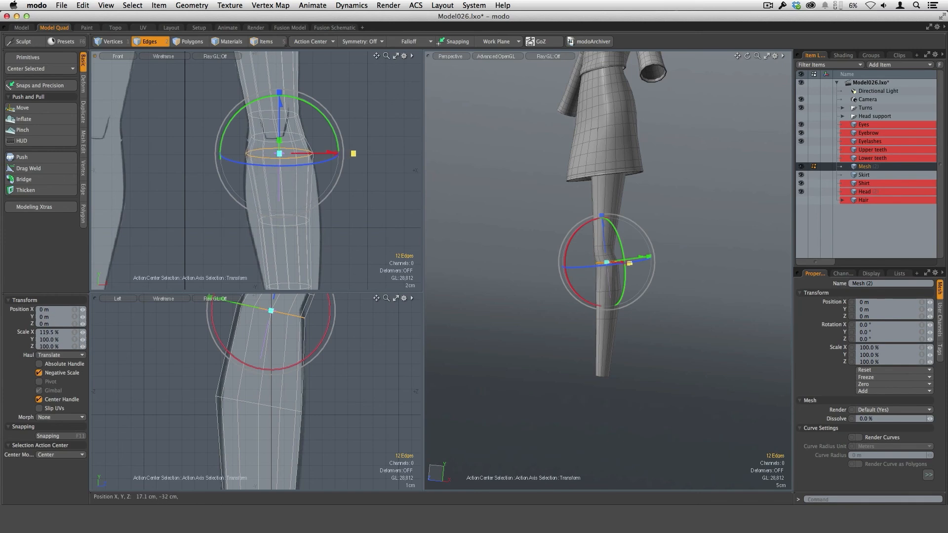
Step: Select the upper calf edge loop and scale its width to 159.5% to match the front reference
key(space)
double_click(302, 224)
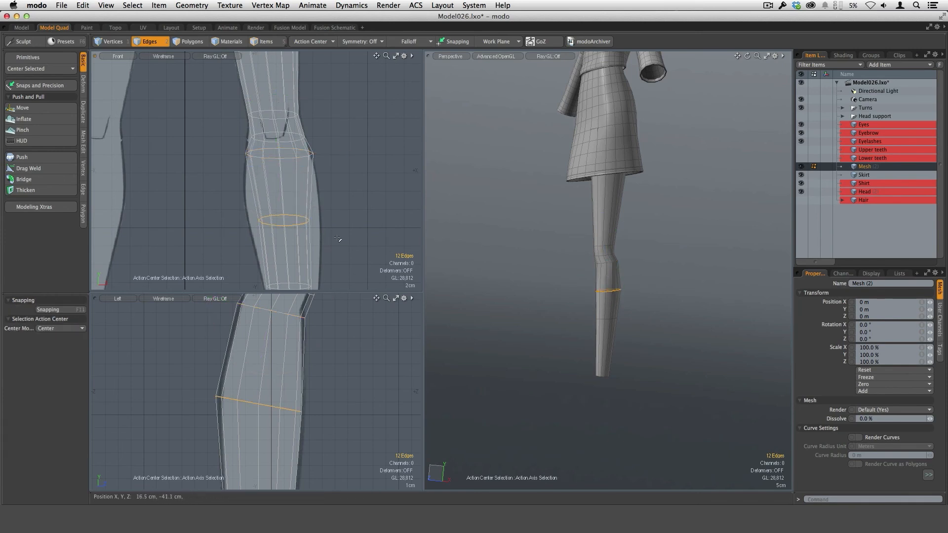
key(y)
drag(346, 220, 378, 220)
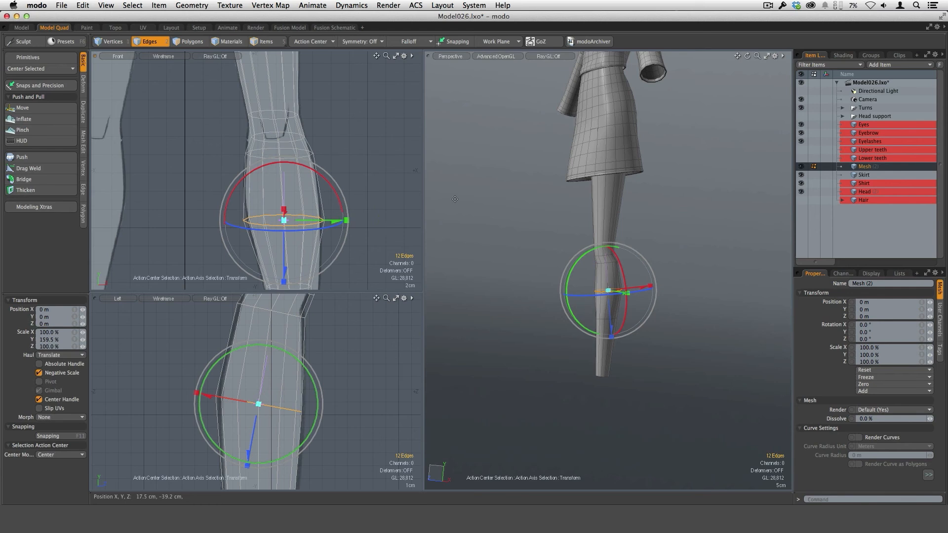
Step: Select the lower calf edge loop, scale its width to 132%, and move it 2 mm sideways to fit the front reference
scroll(321, 229, down, 3)
alt+shift+drag(321, 229, 324, 162)
scroll(338, 218, up, 4)
key(space)
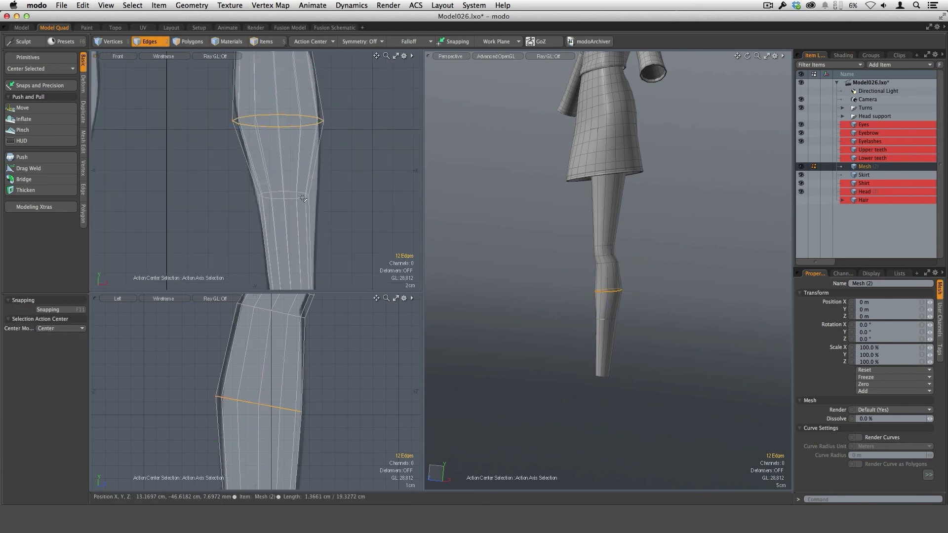
double_click(303, 198)
key(y)
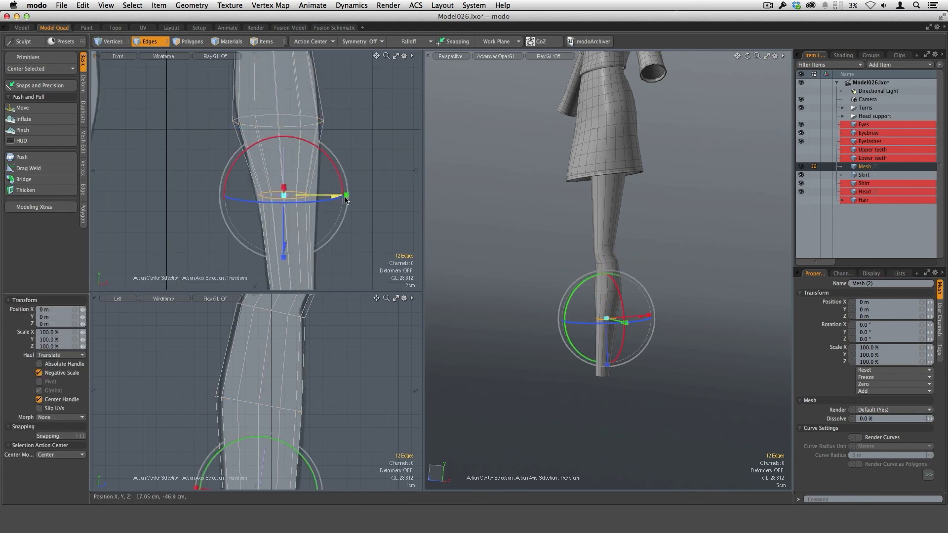
mouse_move(347, 196)
mouse_down()
mouse_move(364, 196)
mouse_move(357, 185)
mouse_move(341, 197)
mouse_up()
ctrl+alt+drag(374, 235, 341, 192)
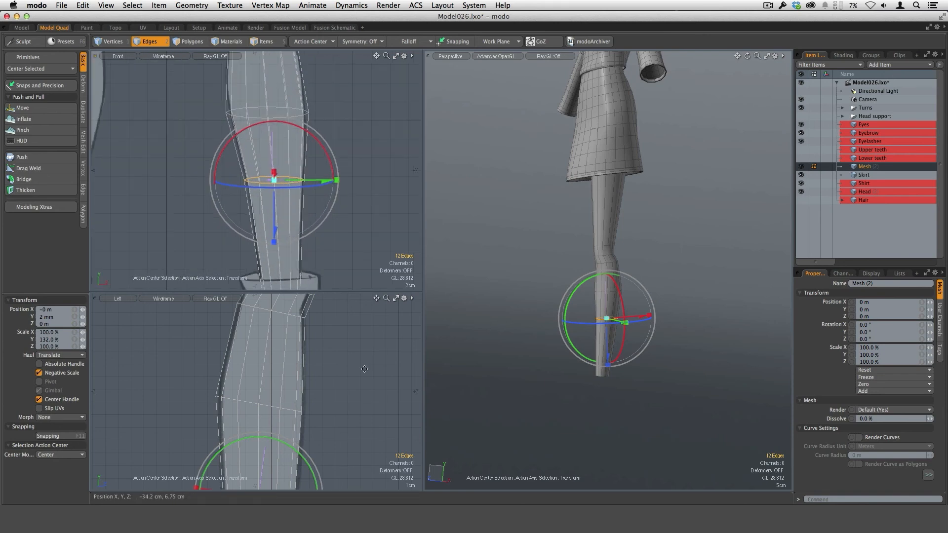
ctrl+alt+drag(364, 368, 290, 363)
key(space)
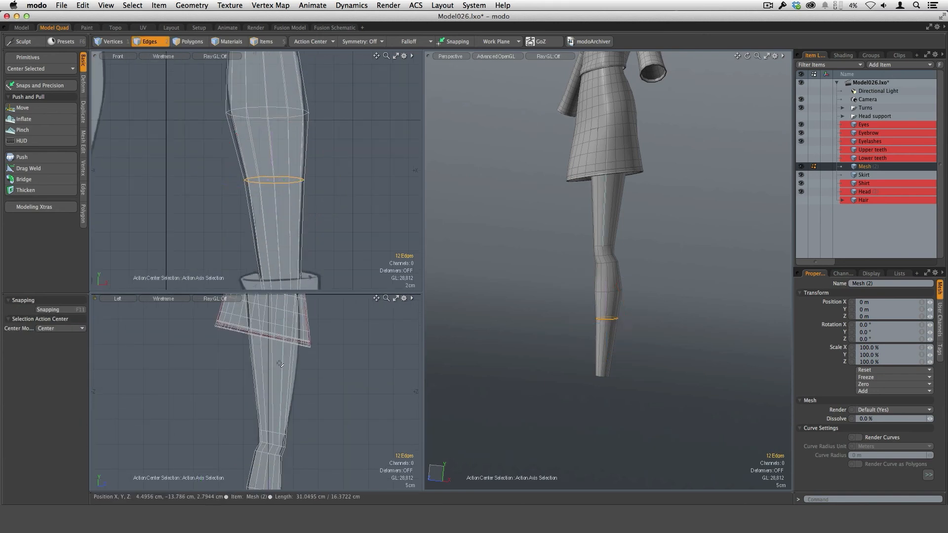
Step: Select the thigh polygons and loop-slice them all around the leg in Symmetry mode with a count of 2
key(3)
click(508, 314)
ctrl+alt+drag(324, 232, 276, 207)
alt+shift+drag(276, 207, 286, 275)
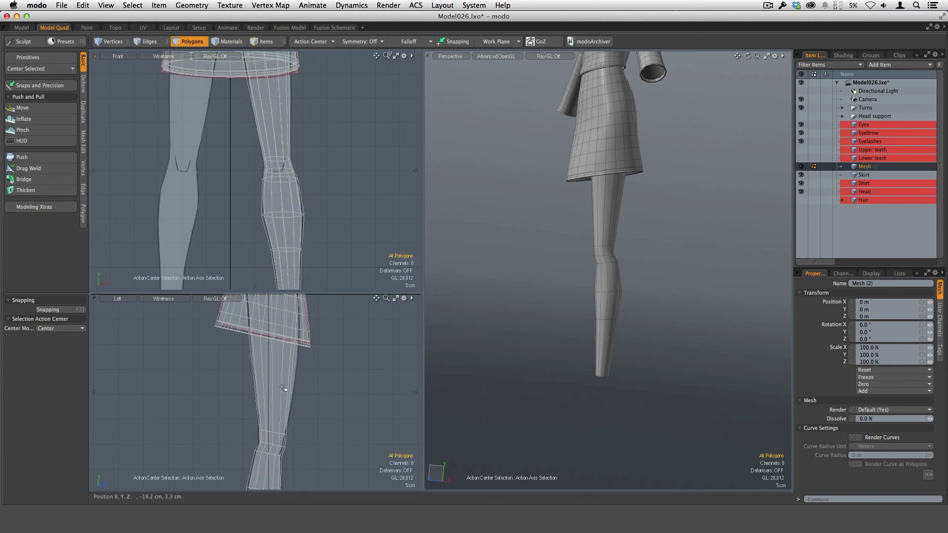
mouse_move(283, 387)
mouse_down()
mouse_move(271, 381)
mouse_move(297, 383)
mouse_up()
mouse_move(318, 415)
ctrl+alt+mouse_down()
mouse_move(300, 372)
mouse_move(298, 332)
ctrl+alt+mouse_up()
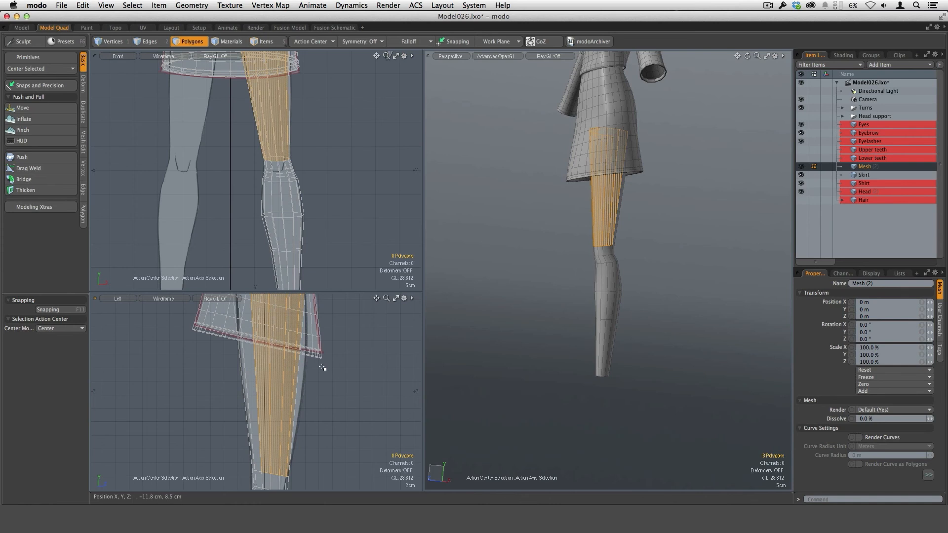
key(alt+c)
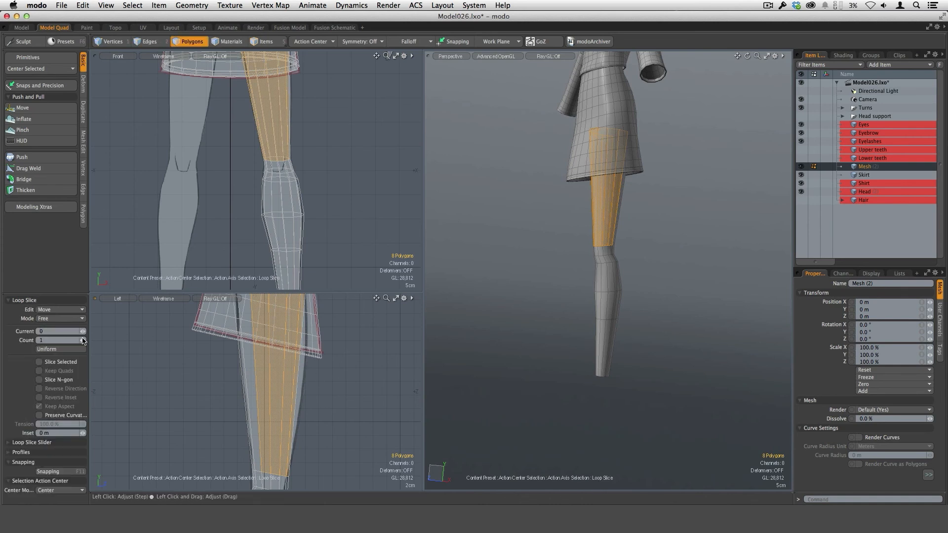
click(69, 318)
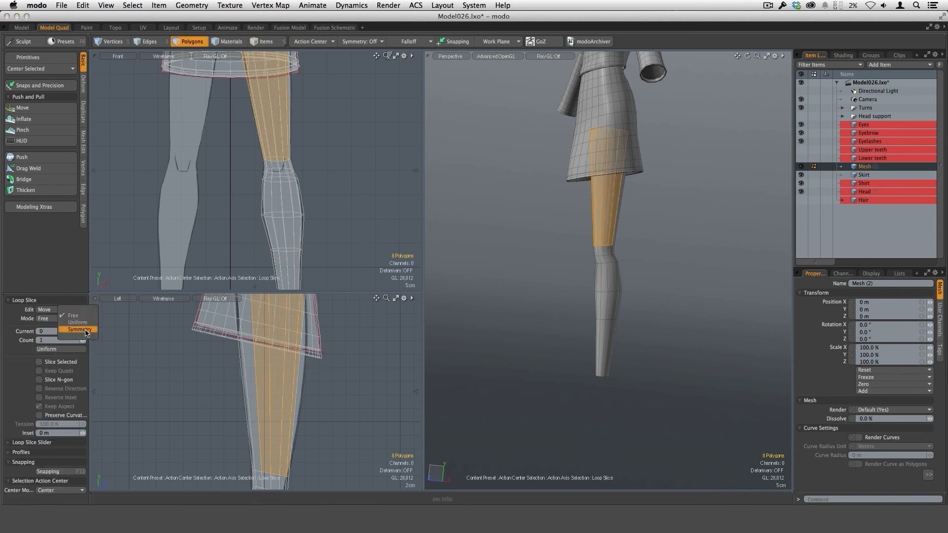
click(85, 330)
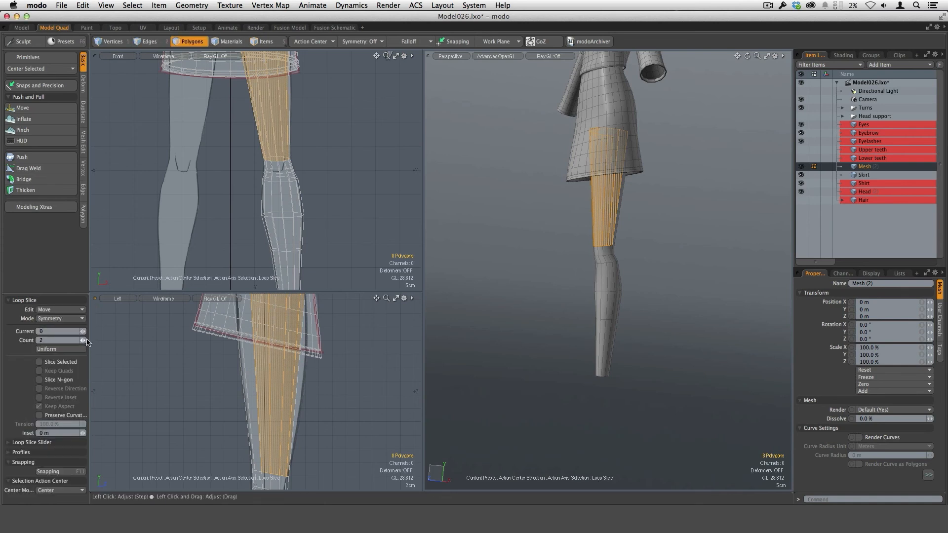
drag(277, 425, 303, 425)
key(q)
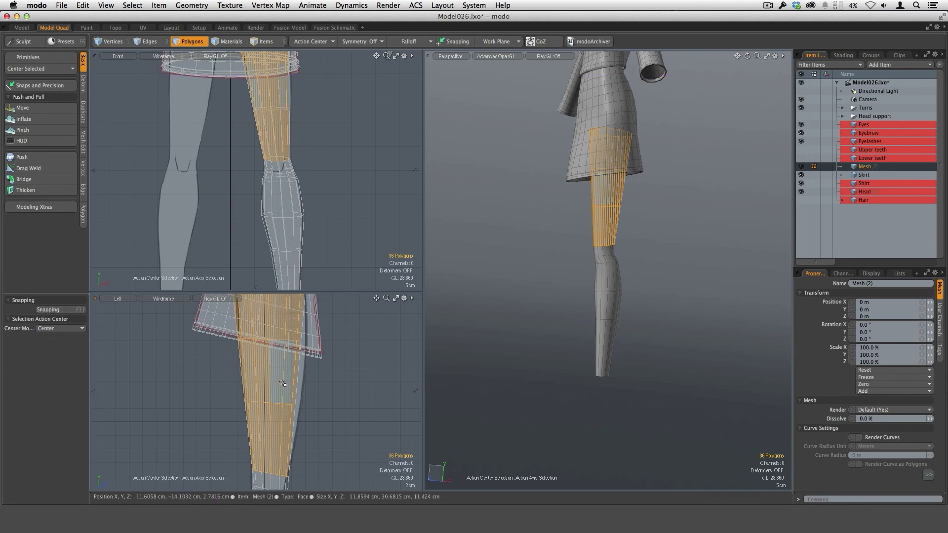
Step: Select the middle thigh polygon band and, with an automatic action center, scale its Z depth to 115.5% and move it 5 mm in Z
right_drag(279, 386, 320, 385)
key(Up)
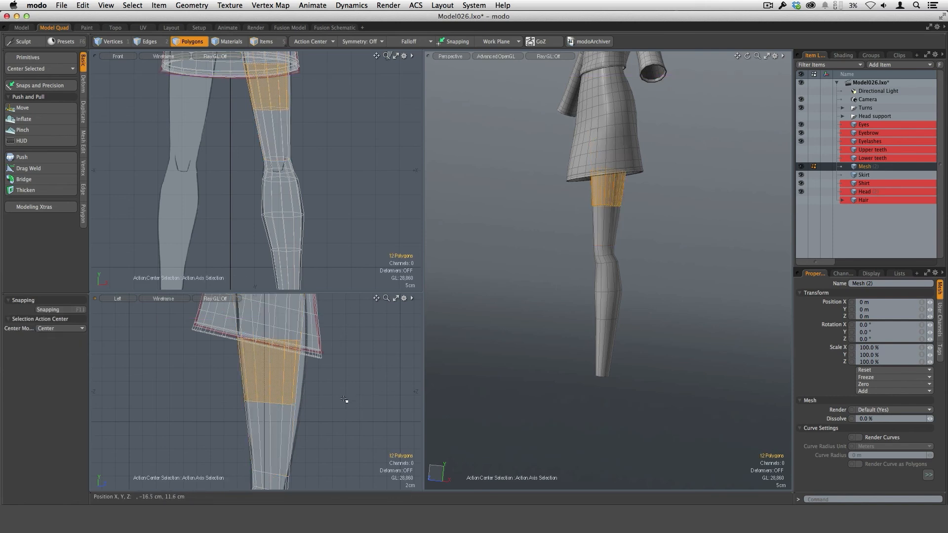
key(y)
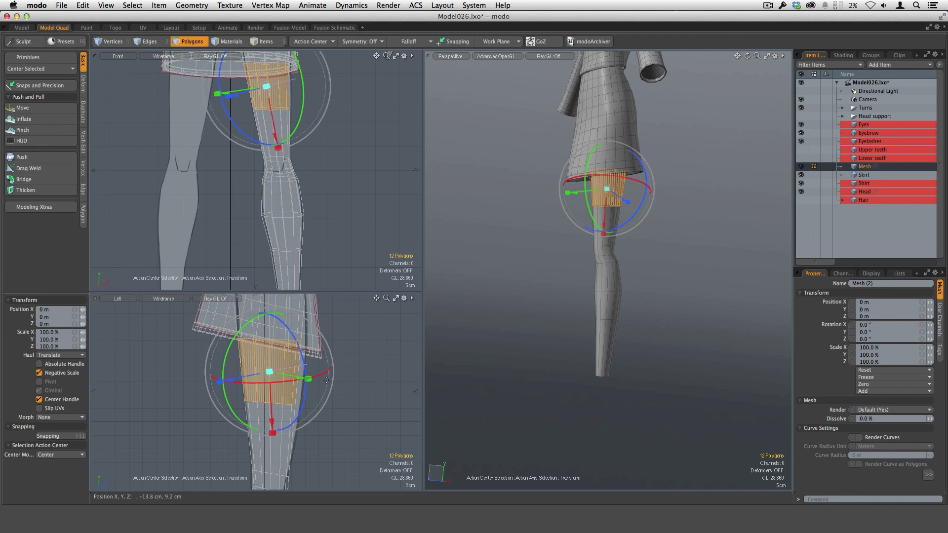
key(alt+a)
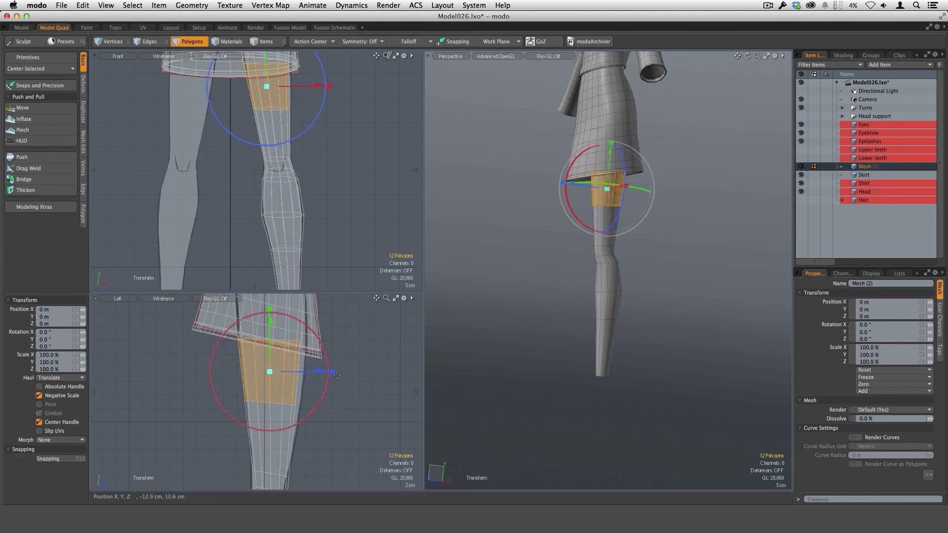
key(alt+a)
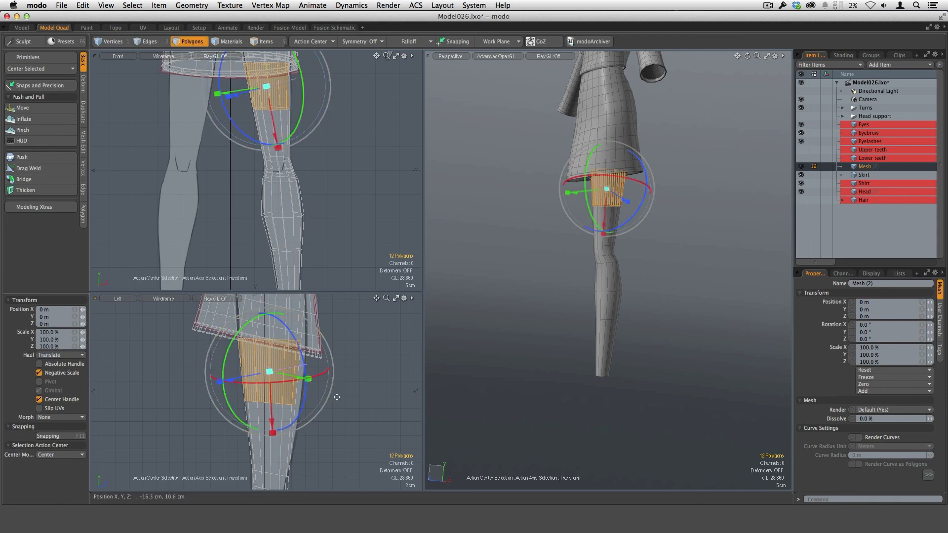
key(alt+a)
mouse_move(333, 373)
mouse_down()
mouse_move(342, 372)
mouse_move(322, 375)
mouse_up()
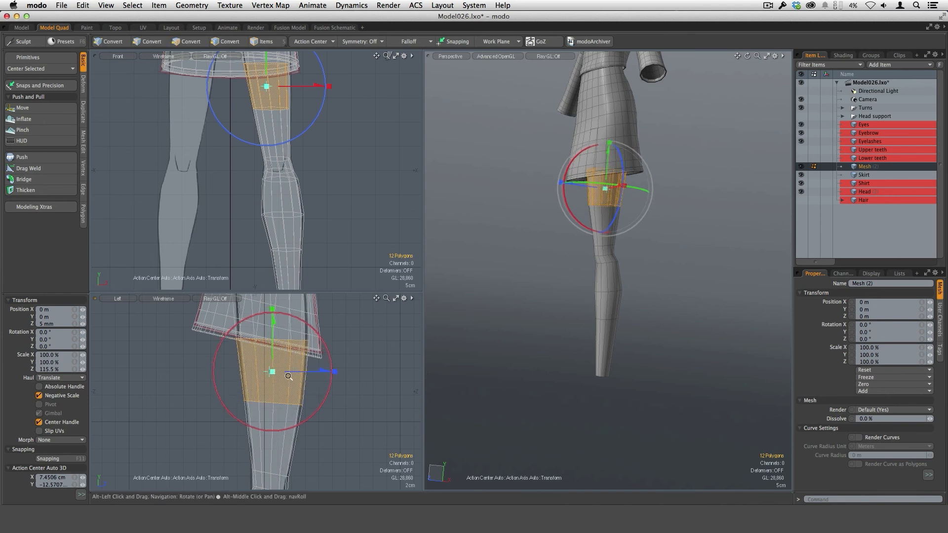
Step: Scale the middle thigh band's X width to 110.5% to match the front reference
scroll(298, 381, up, 2)
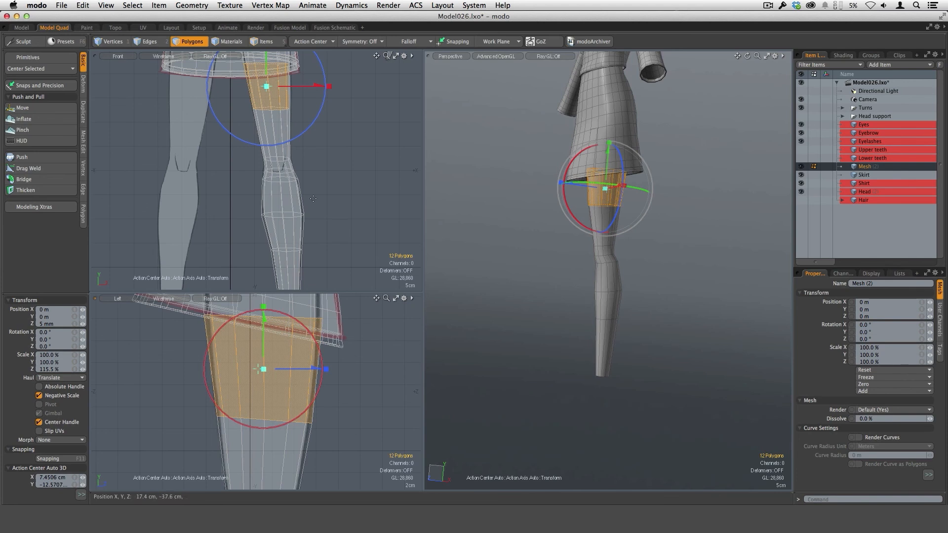
scroll(257, 153, up, 4)
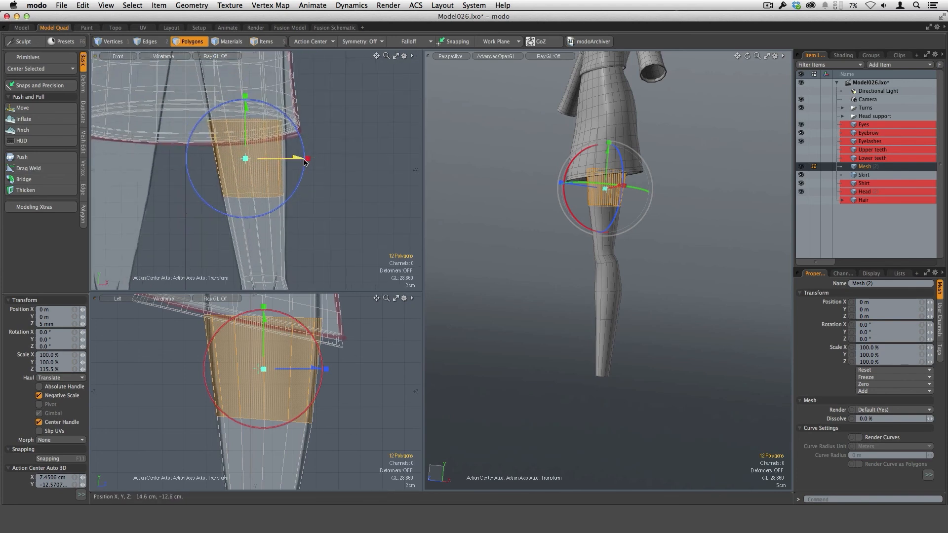
drag(305, 162, 315, 158)
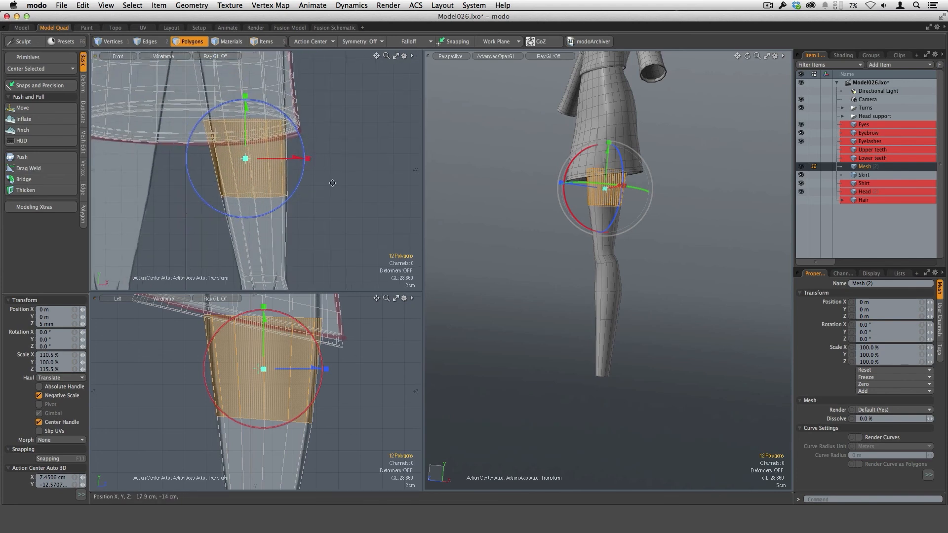
Step: Select the ring of vertices at the top of the leg under the skirt and scale it slightly inward
mouse_move(333, 183)
ctrl+alt+mouse_down()
mouse_move(307, 145)
mouse_move(296, 190)
mouse_move(317, 186)
ctrl+alt+mouse_up()
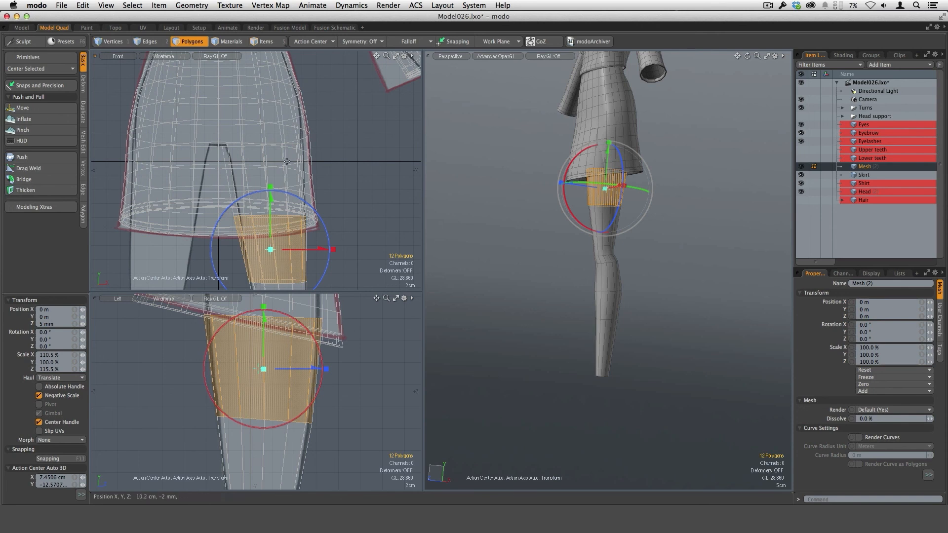
key(space)
key(space)
mouse_move(216, 159)
right_down()
mouse_move(331, 106)
mouse_move(337, 150)
right_up()
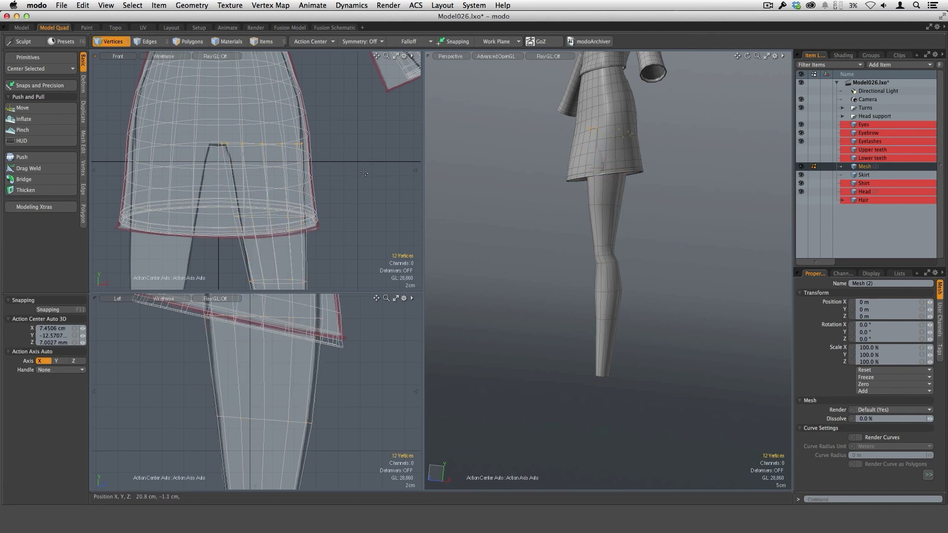
key(y)
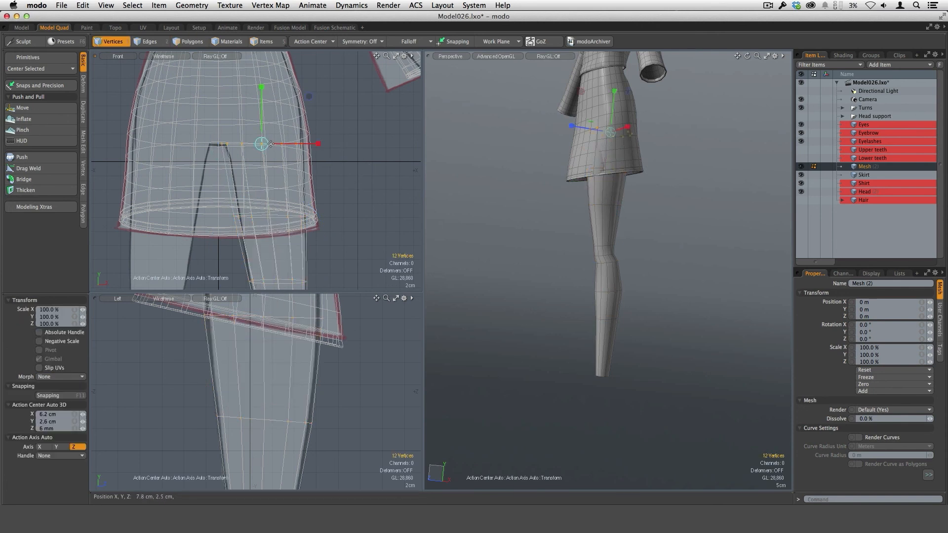
mouse_move(265, 143)
mouse_down()
mouse_move(255, 143)
mouse_move(269, 143)
mouse_up()
key(super+z)
key(space)
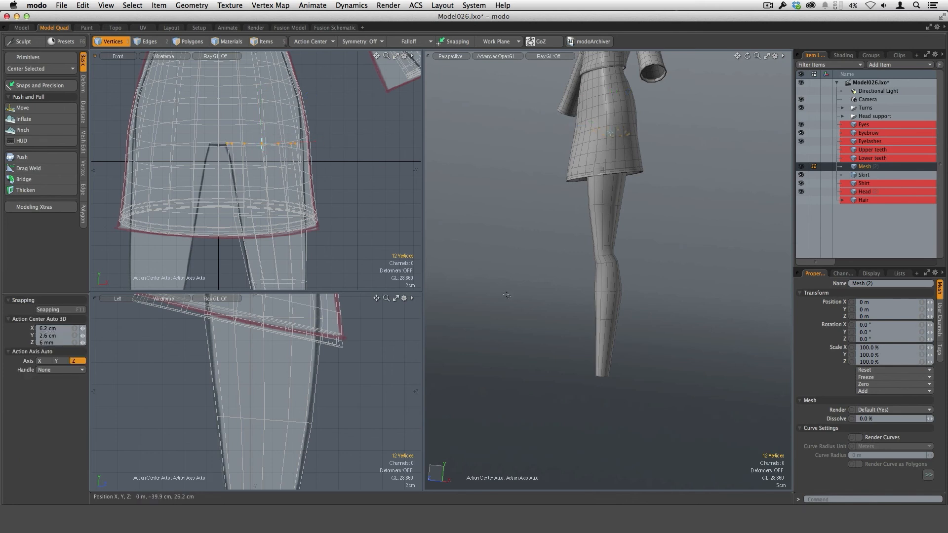
Step: Sculpt the contour of the knee and calf with the Sculpt Move brush at size 71
alt+drag(699, 287, 635, 278)
scroll(633, 267, up, 5)
alt+drag(634, 257, 608, 242)
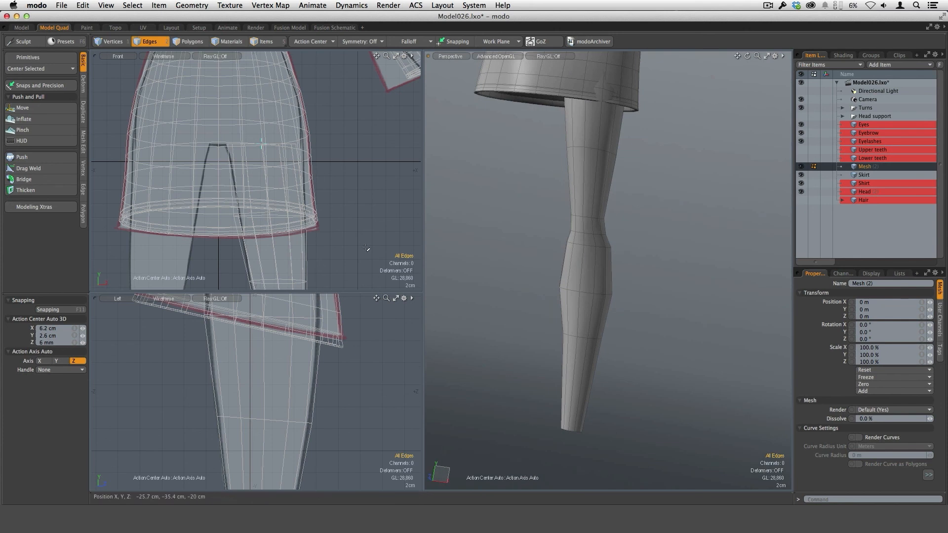
click(26, 108)
alt+drag(628, 307, 614, 257)
right_drag(614, 257, 649, 267)
mouse_move(652, 275)
alt+mouse_down()
mouse_move(582, 275)
mouse_move(567, 254)
mouse_move(592, 250)
mouse_move(654, 301)
alt+mouse_up()
mouse_move(624, 250)
alt+mouse_down()
mouse_move(607, 258)
mouse_move(662, 260)
mouse_move(590, 266)
mouse_move(651, 297)
alt+mouse_up()
scroll(577, 257, down, 5)
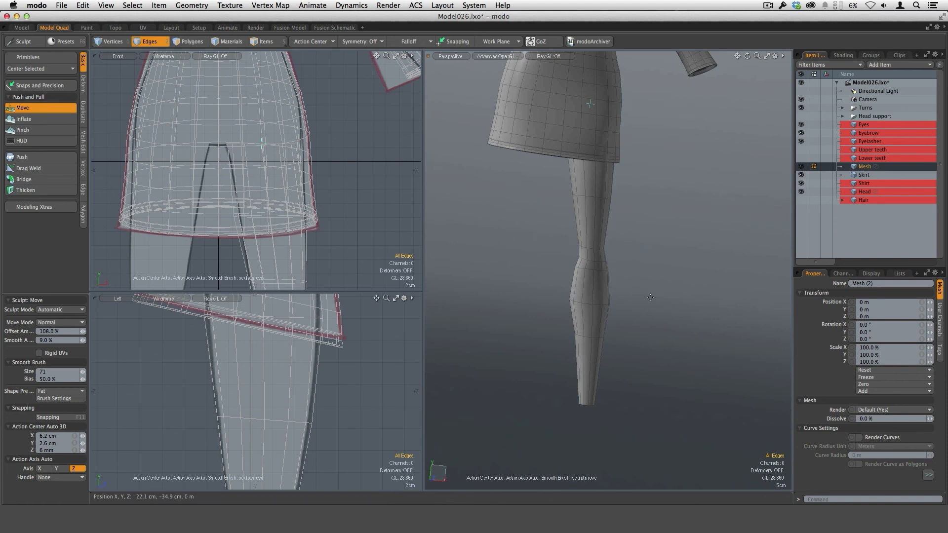
Step: Refine the contour of the knee, calf and thigh with the Sculpt Move brush at sizes 57 and 82
scroll(613, 264, up, 5)
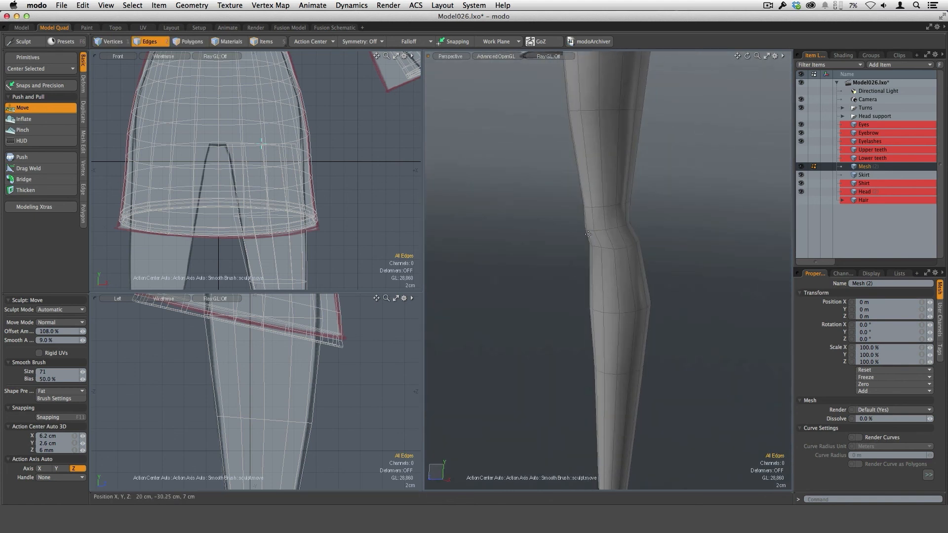
alt+drag(582, 243, 621, 257)
ctrl+alt+drag(620, 257, 634, 230)
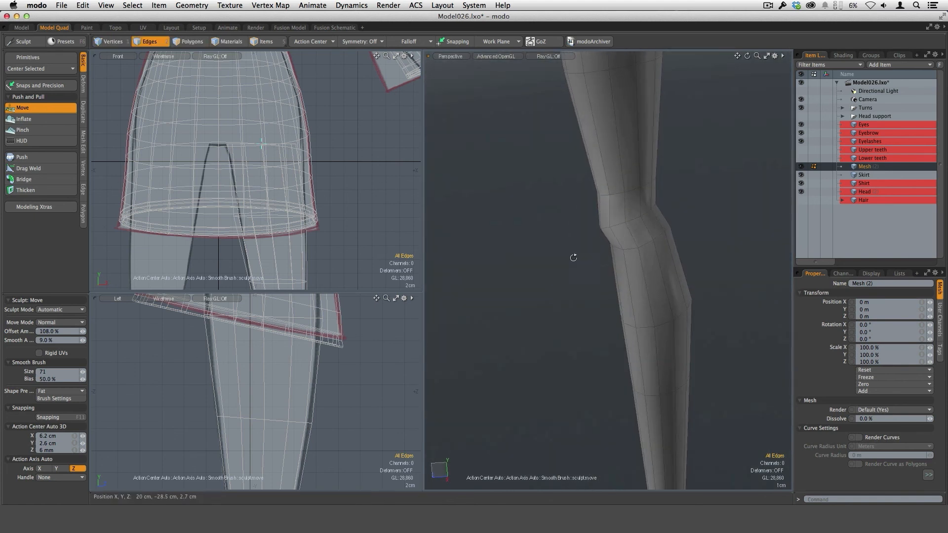
mouse_move(573, 257)
alt+mouse_down()
mouse_move(583, 254)
mouse_move(544, 266)
mouse_move(597, 248)
alt+mouse_up()
alt+drag(606, 298, 551, 255)
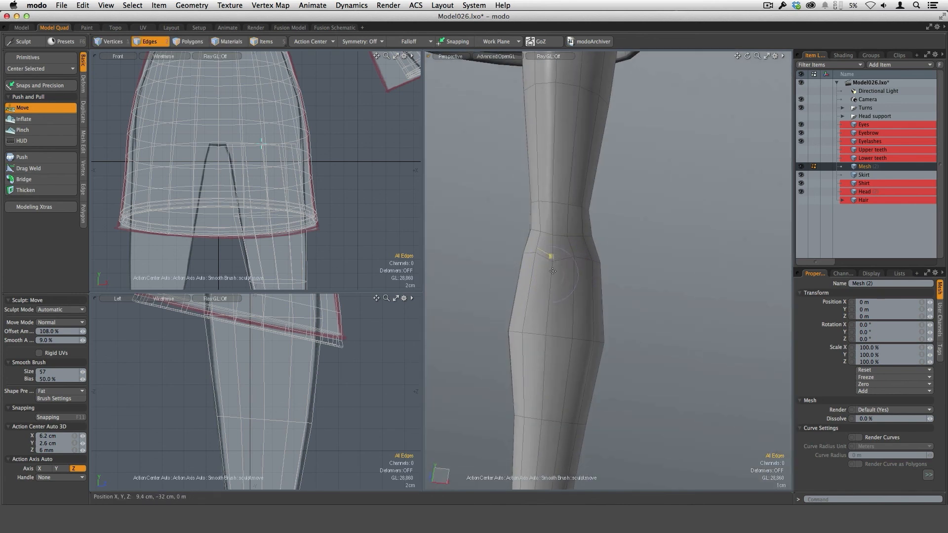
alt+drag(560, 266, 525, 313)
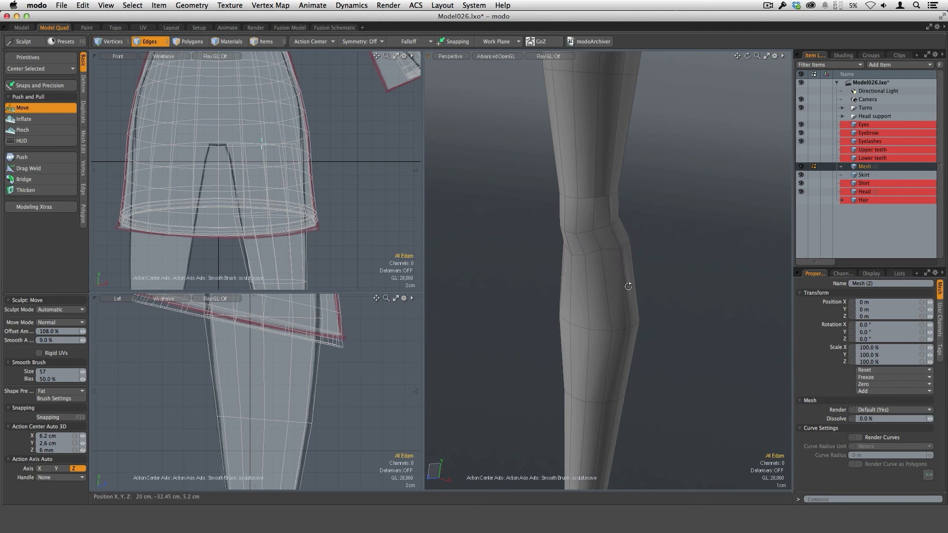
mouse_move(629, 287)
alt+mouse_down()
mouse_move(530, 252)
mouse_move(608, 286)
mouse_move(652, 357)
mouse_move(628, 332)
mouse_move(498, 309)
mouse_move(672, 323)
mouse_move(571, 285)
mouse_move(617, 194)
alt+mouse_up()
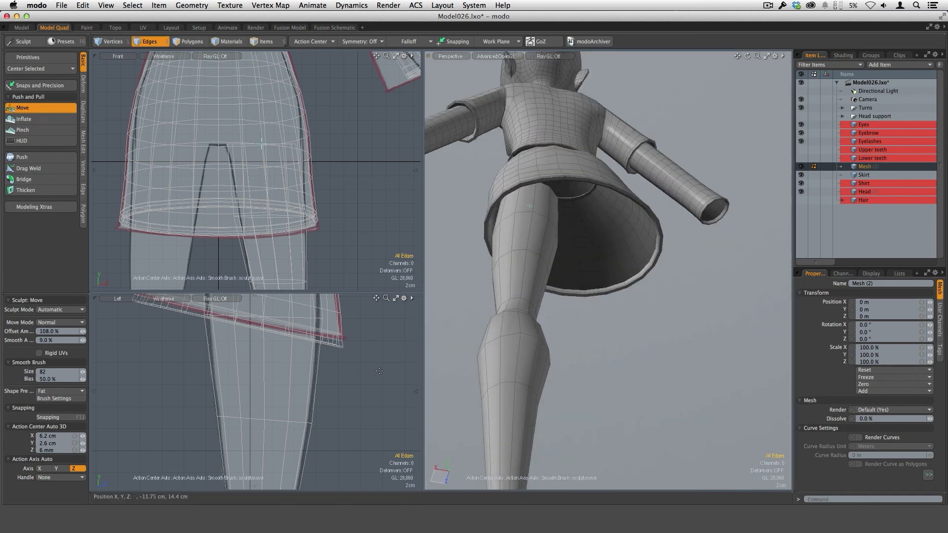
ctrl+alt+drag(379, 371, 318, 413)
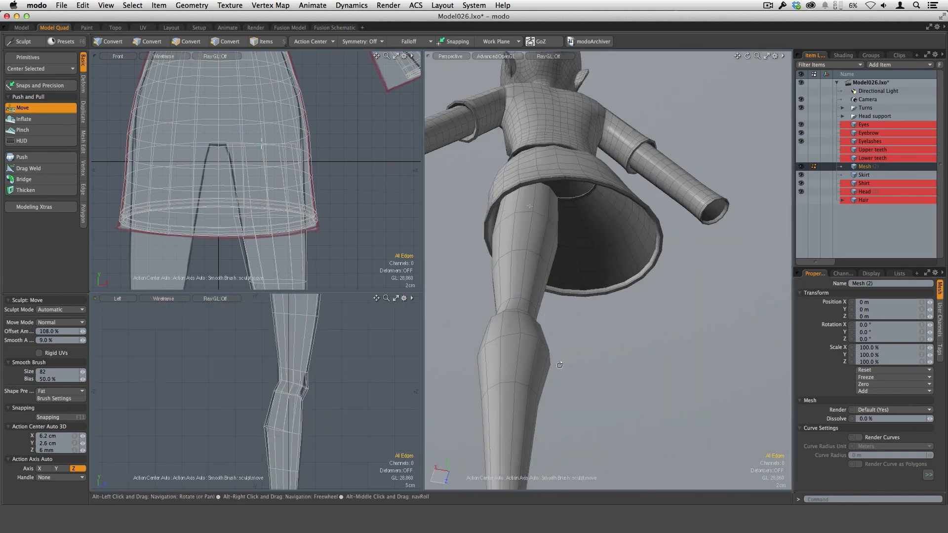
mouse_move(559, 365)
alt+mouse_down()
mouse_move(594, 342)
mouse_move(524, 412)
alt+mouse_up()
key(space)
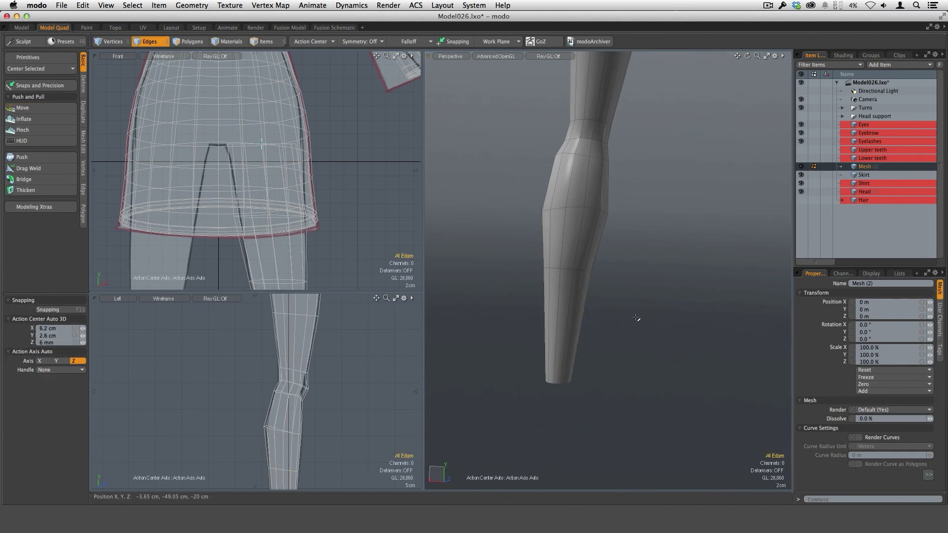
Step: Preview the leg as a smoothed subdivision surface, then return it to the faceted cage
key(Tab)
alt+drag(589, 318, 665, 340)
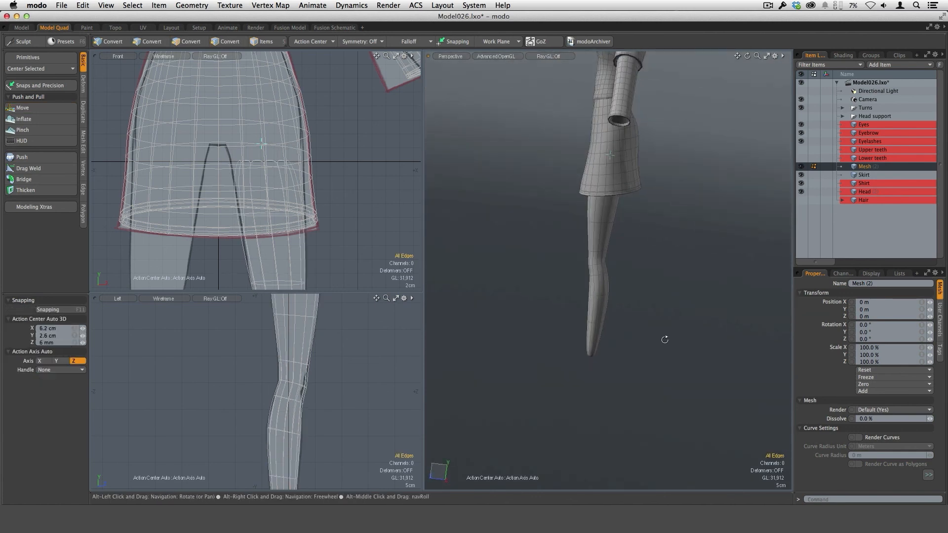
key(Tab)
Step: Isolate the top and bottom cap polygons of the leg, delete both caps and unhide the rest of the model
alt+drag(632, 420, 666, 316)
key(3)
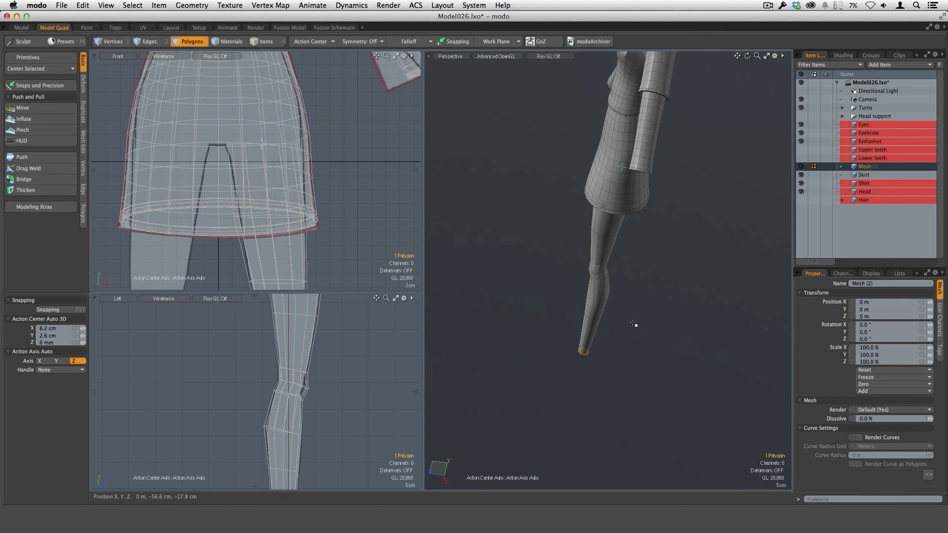
key(shift+h)
alt+drag(627, 172, 610, 226)
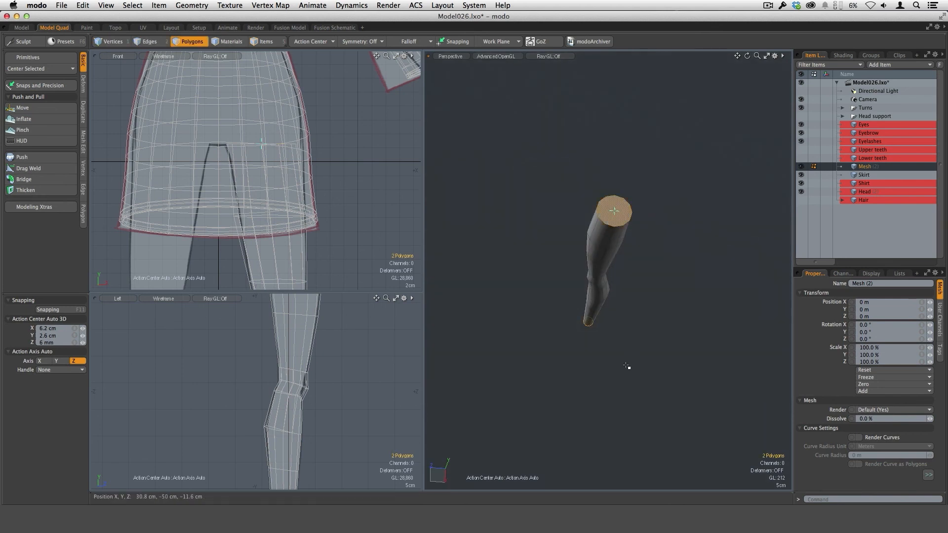
alt+drag(606, 426, 617, 295)
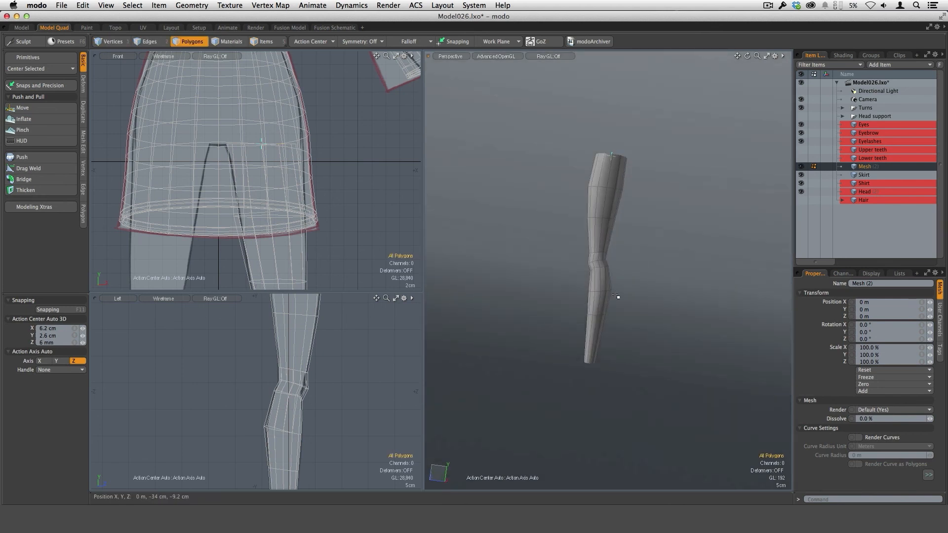
key(u)
alt+drag(657, 353, 680, 282)
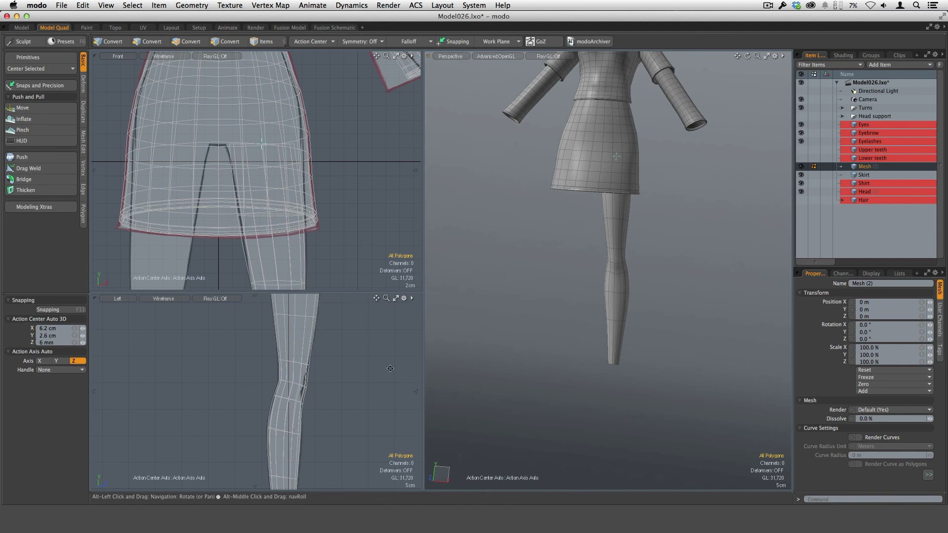
Step: Compare the subdivided leg with the front and side reference drawings around the knee and calf, ending on the faceted cage
alt+shift+drag(316, 388, 347, 369)
ctrl+alt+drag(334, 262, 309, 153)
ctrl+alt+drag(309, 213, 320, 193)
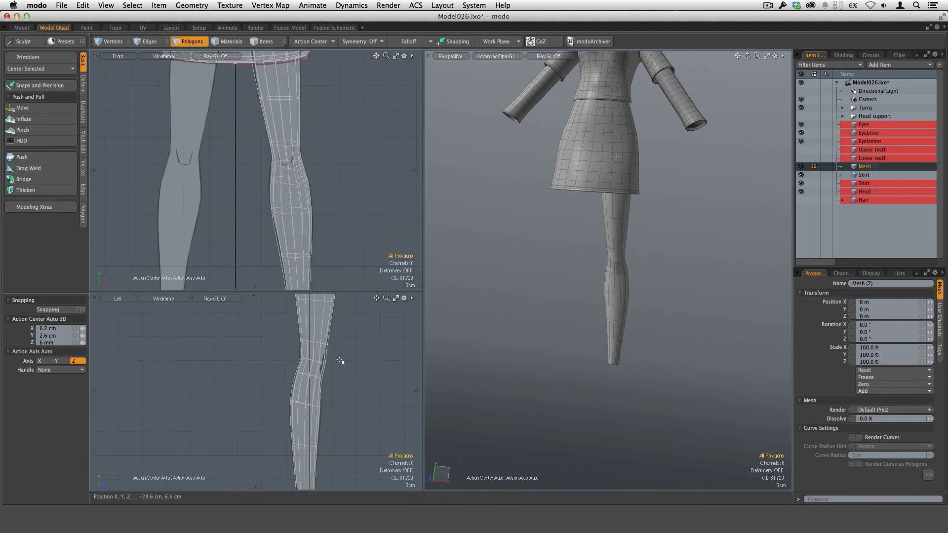
alt+drag(718, 265, 614, 271)
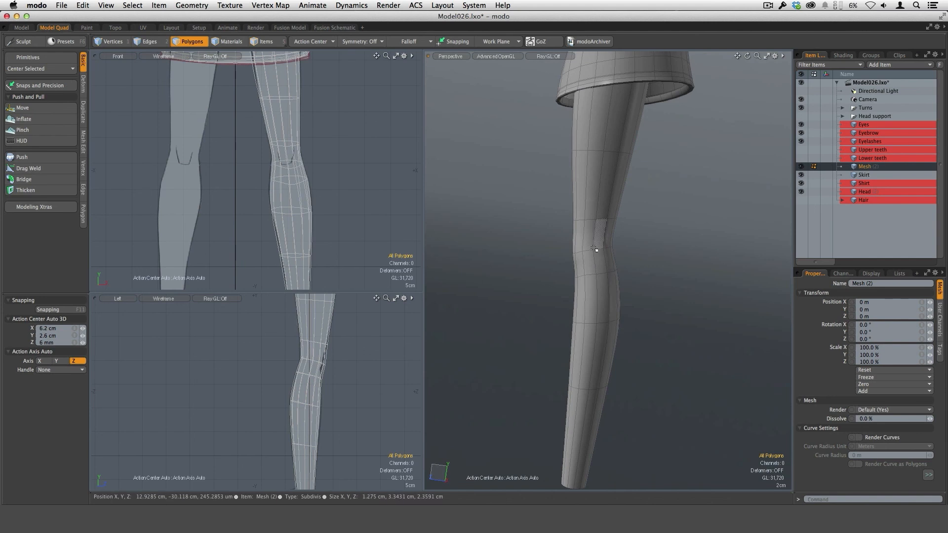
ctrl+alt+drag(637, 324, 591, 352)
mouse_move(622, 309)
alt+shift+mouse_down()
mouse_move(590, 284)
mouse_move(613, 309)
alt+shift+mouse_up()
key(Tab)
Step: Add two symmetric loop slices at 36.5% around the thigh band just above the knee
alt+shift+drag(622, 351, 589, 326)
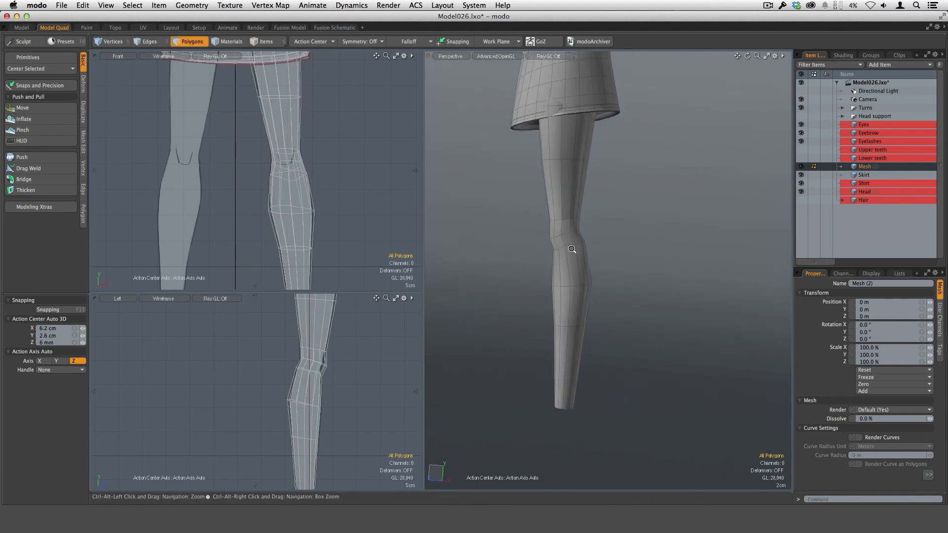
ctrl+alt+drag(574, 251, 597, 257)
alt+drag(596, 257, 599, 275)
alt+drag(600, 314, 593, 232)
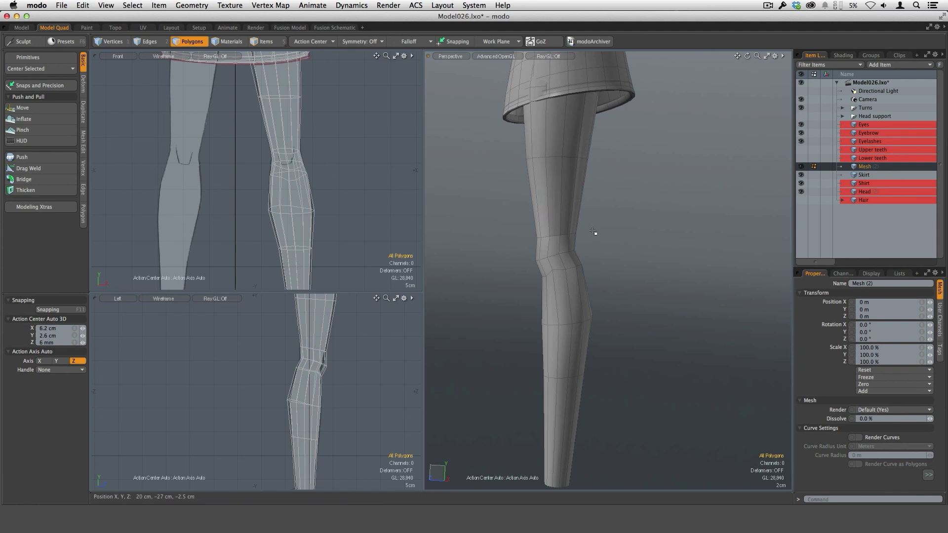
mouse_move(543, 205)
mouse_down()
mouse_move(592, 230)
mouse_move(614, 265)
mouse_up()
key(alt+c)
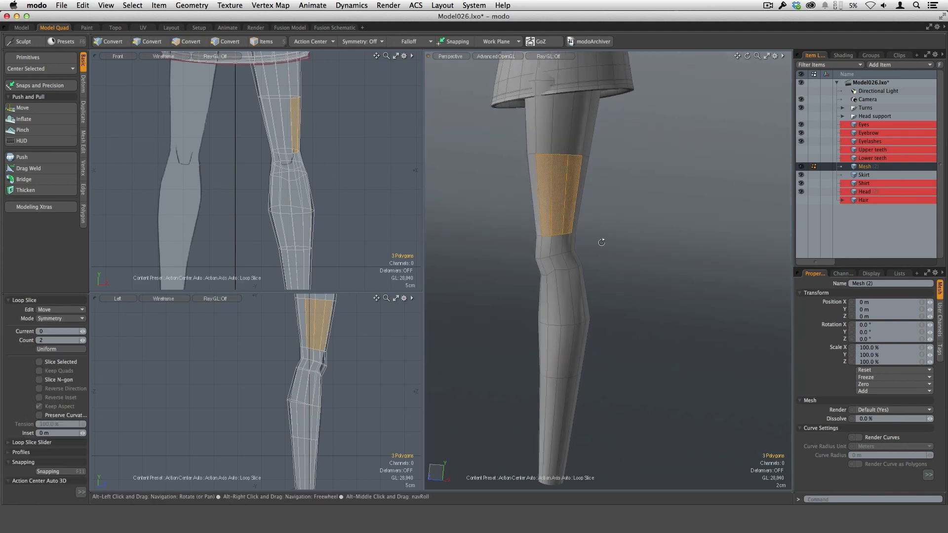
click(550, 238)
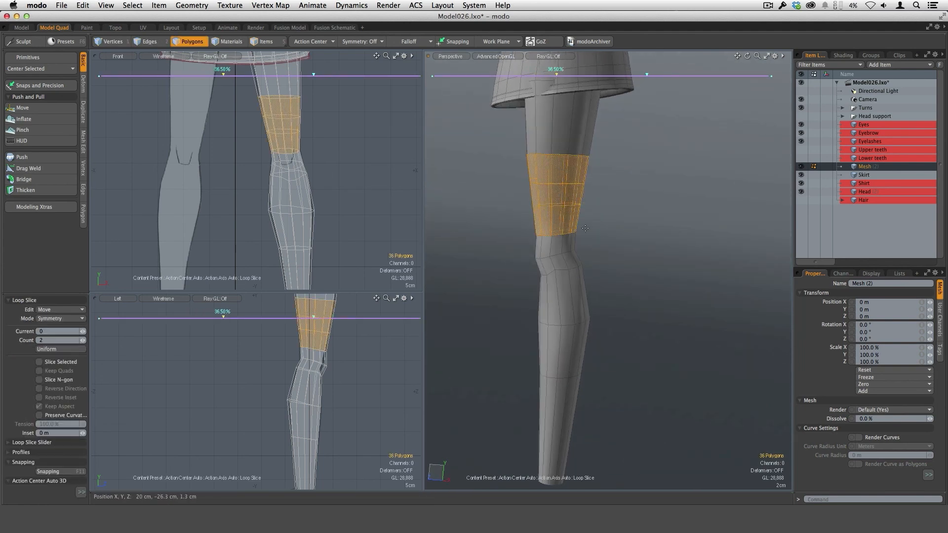
alt+shift+drag(617, 242, 592, 284)
key(space)
Step: Add two symmetric loop slices at 32.5% around the upper thigh band under the skirt hem and clear the selection
drag(520, 172, 551, 169)
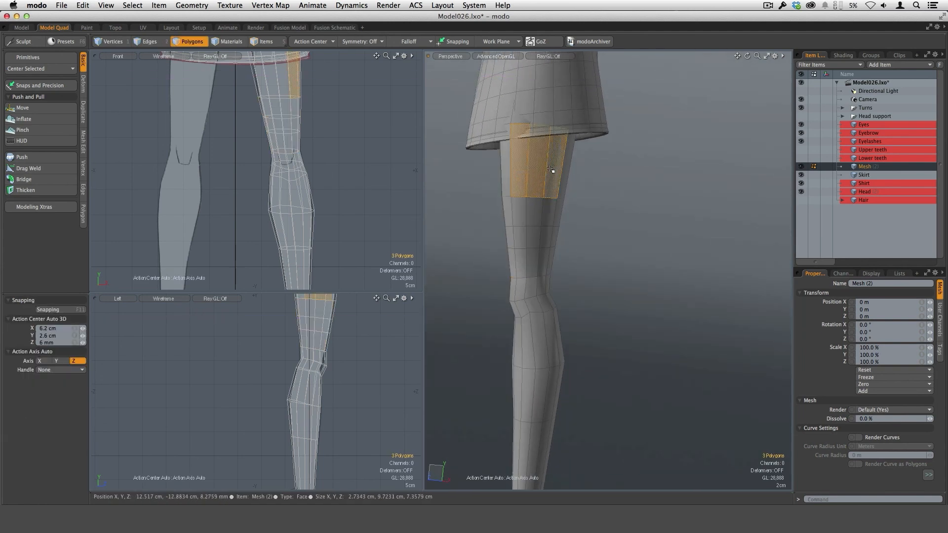
key(alt+c)
click(538, 225)
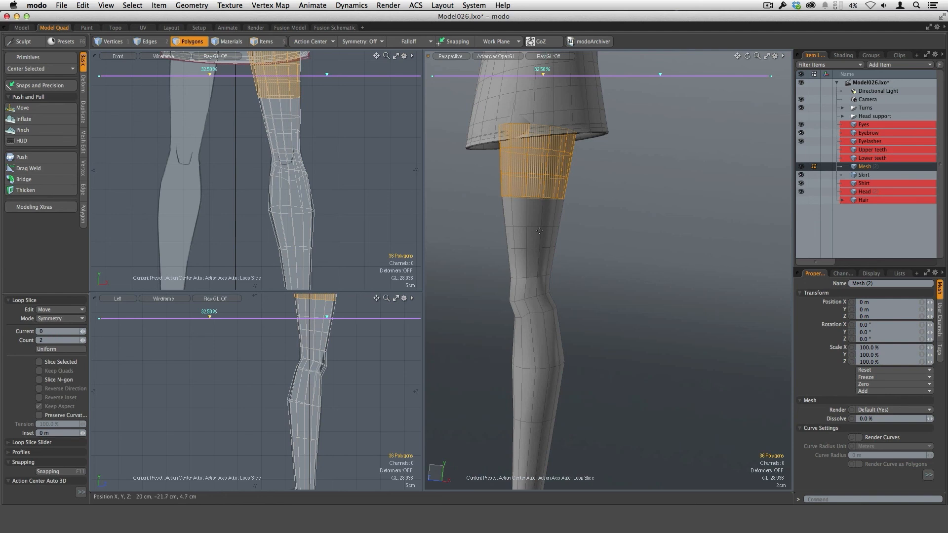
alt+shift+drag(576, 253, 590, 227)
key(space)
click(592, 227)
Step: Examine the leg's polygon spacing and contour from the thigh down to the ankle from several angles
alt+drag(647, 271, 543, 273)
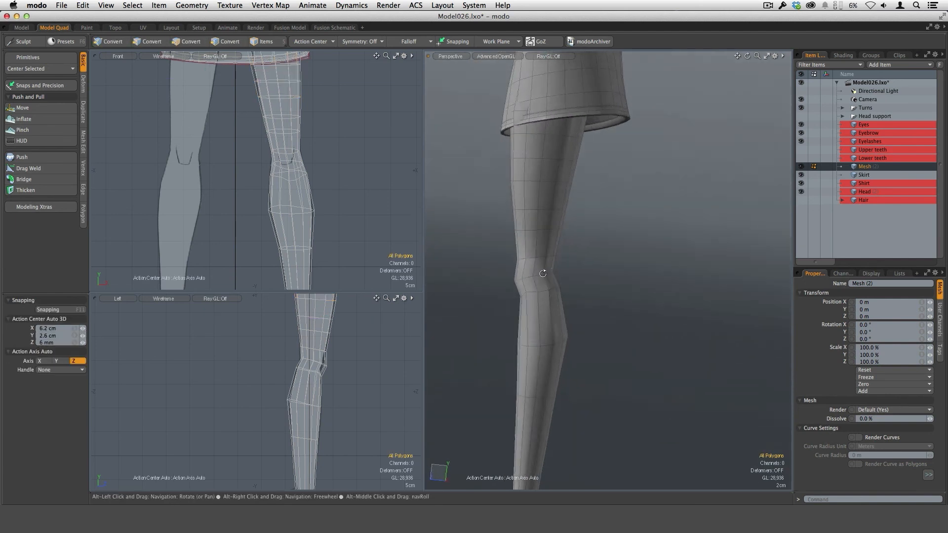
alt+drag(557, 188, 701, 262)
alt+drag(516, 245, 634, 301)
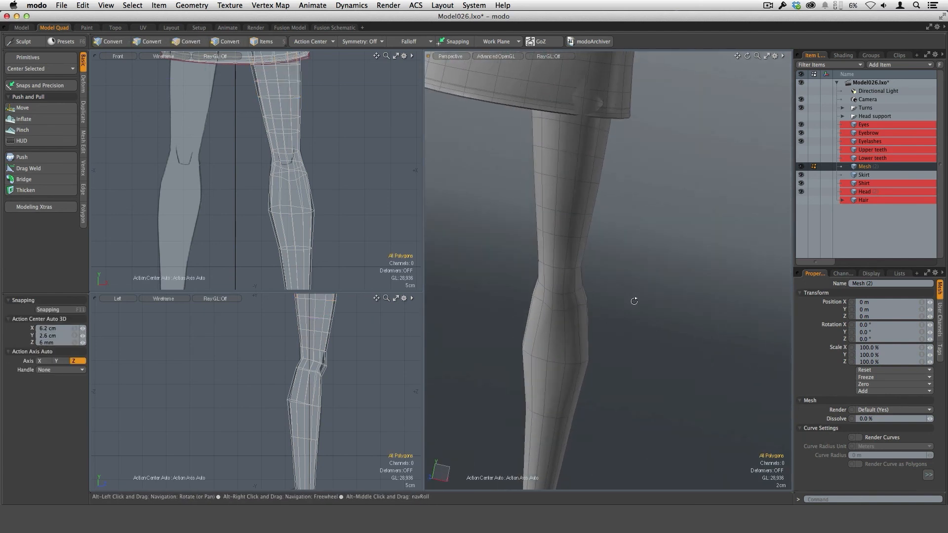
ctrl+alt+drag(701, 247, 555, 172)
ctrl+alt+drag(656, 273, 593, 207)
ctrl+alt+drag(621, 294, 587, 278)
alt+shift+drag(617, 309, 613, 262)
alt+drag(612, 262, 643, 244)
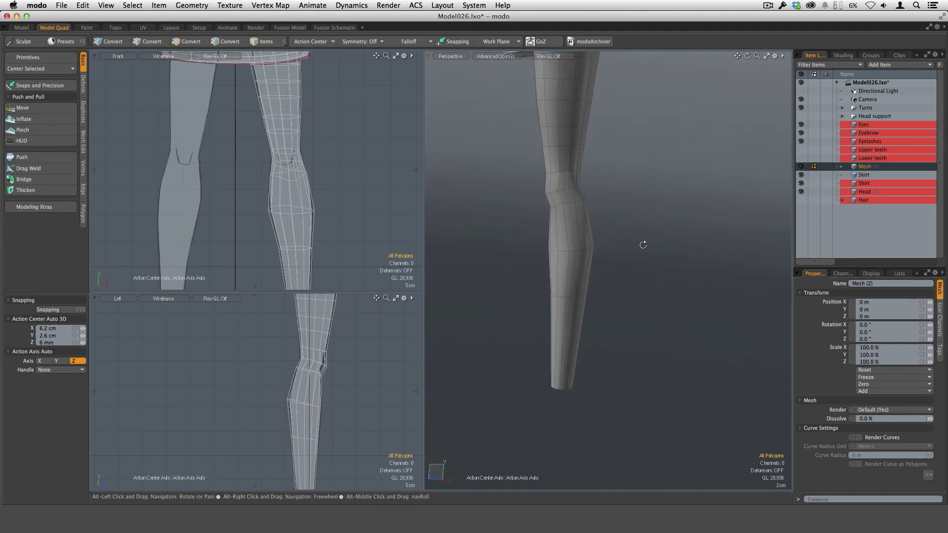
Step: Select the edge loop around the widest part of the calf and bevel it by 2.37 cm with round level 1
alt+drag(581, 329, 617, 265)
key(2)
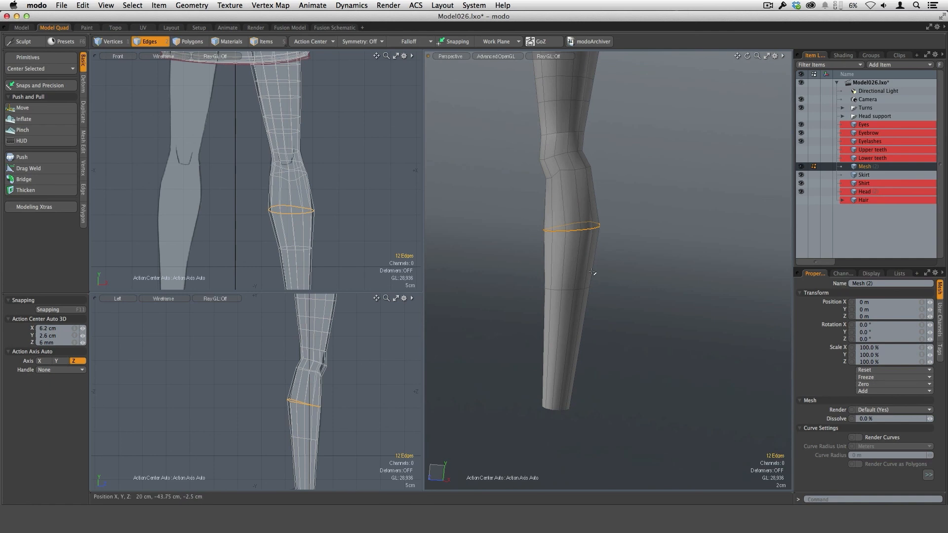
key(b)
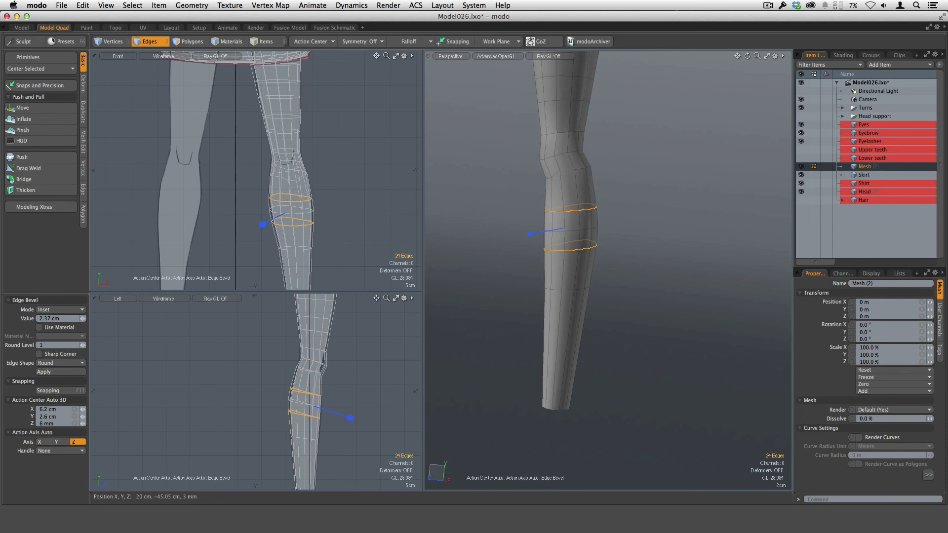
key(space)
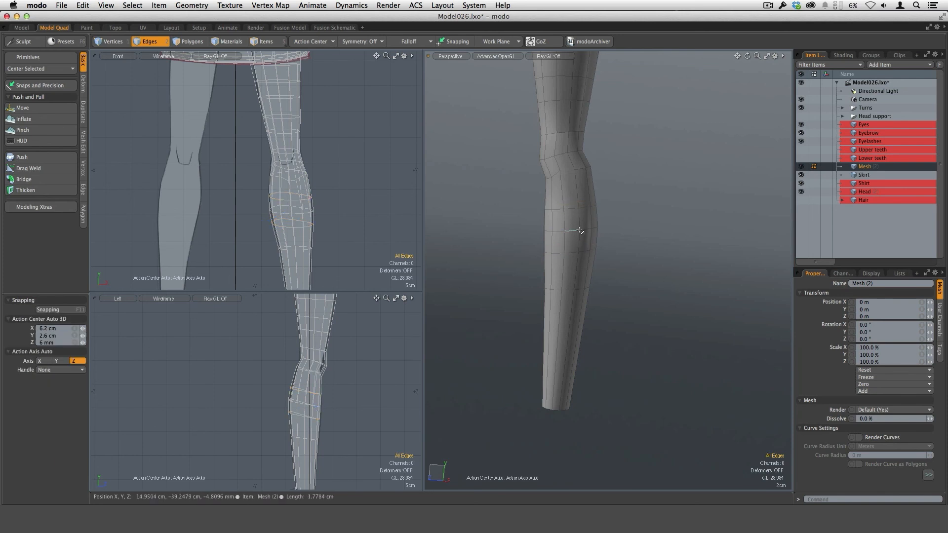
click(600, 322)
Step: Add two symmetric loop slices at 29.5% around the calf band just below the knee and clear the selection
alt+drag(601, 322, 596, 294)
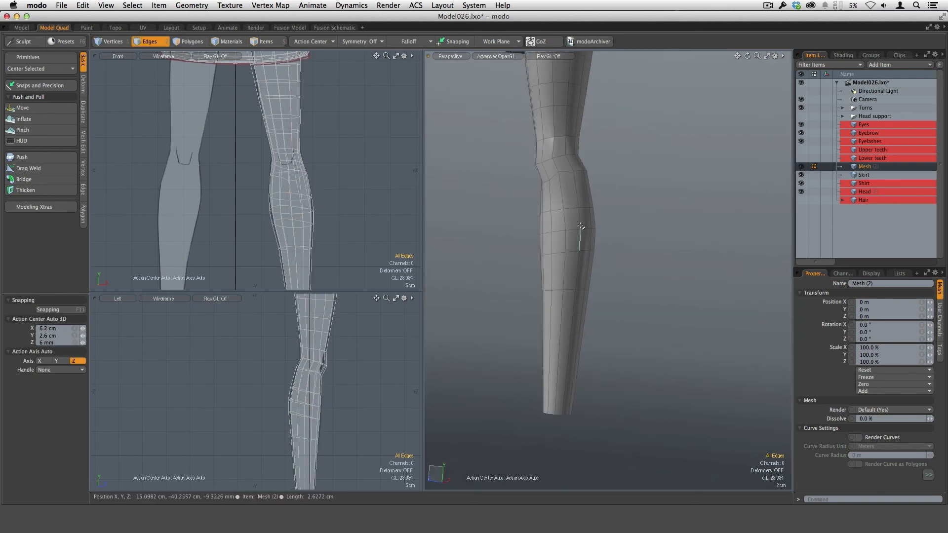
scroll(581, 226, up, 3)
key(3)
click(556, 190)
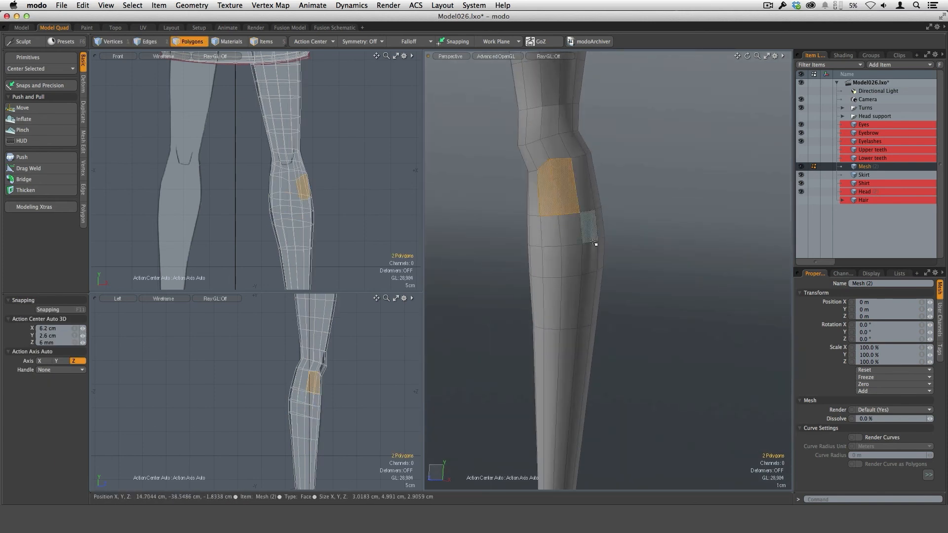
key(alt+c)
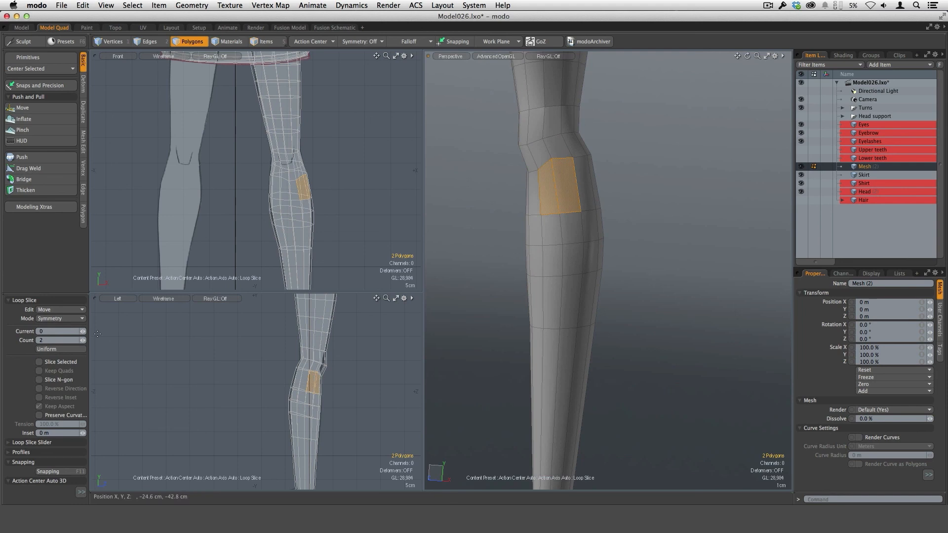
click(505, 305)
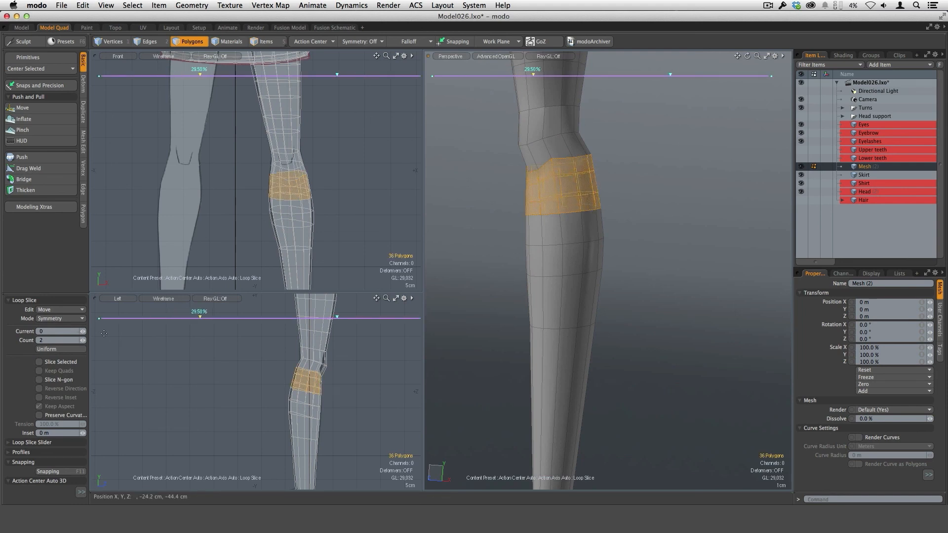
key(space)
click(643, 262)
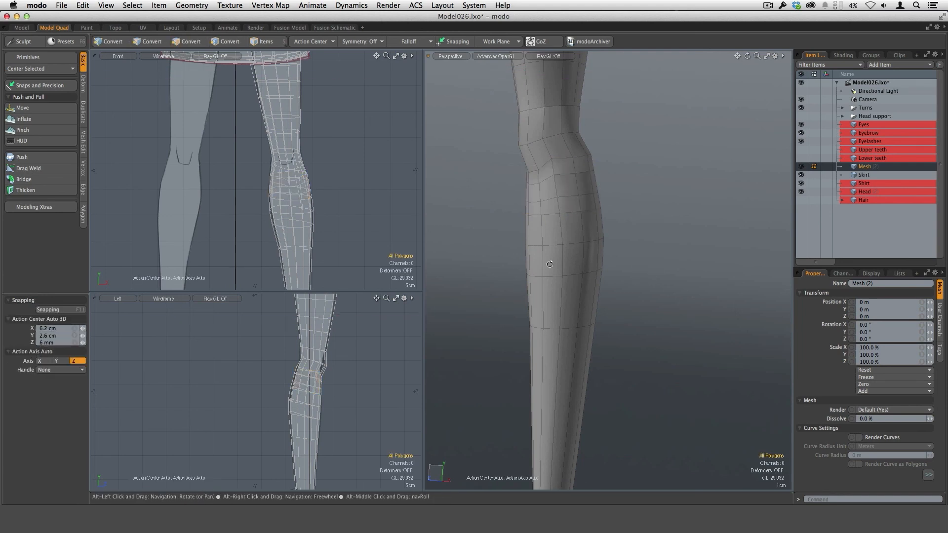
Step: Add three loop slices around the lowest leg band above the ankle and clear the selection
alt+drag(644, 262, 767, 312)
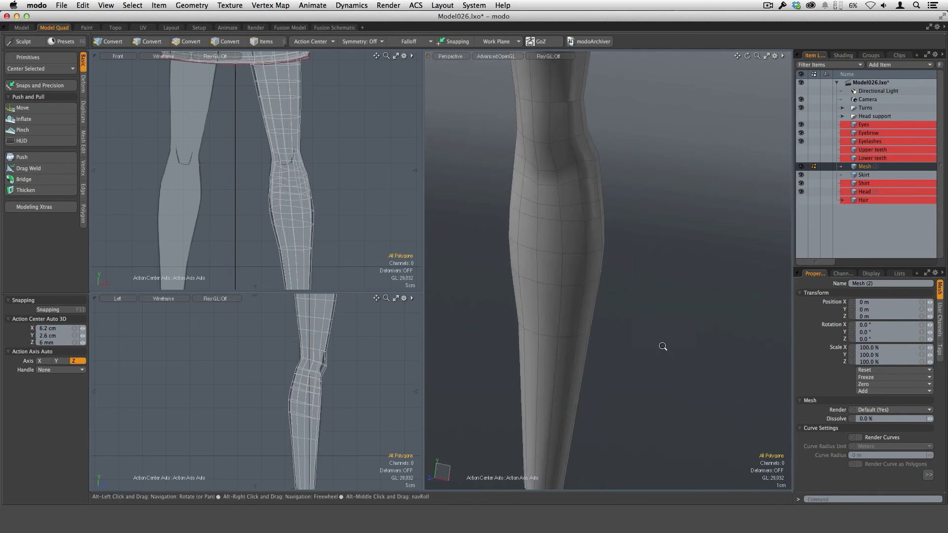
alt+drag(662, 346, 641, 342)
alt+shift+drag(640, 342, 625, 320)
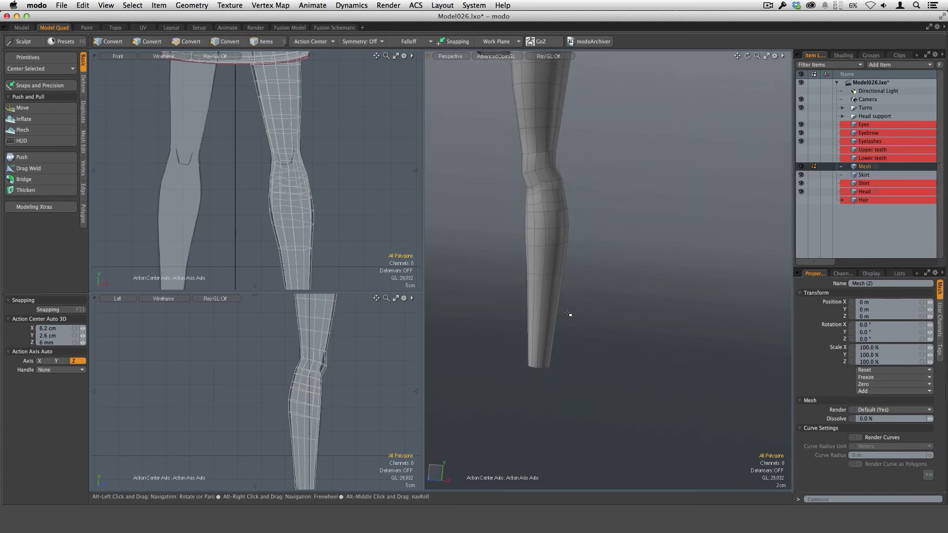
drag(541, 320, 582, 328)
key(alt+c)
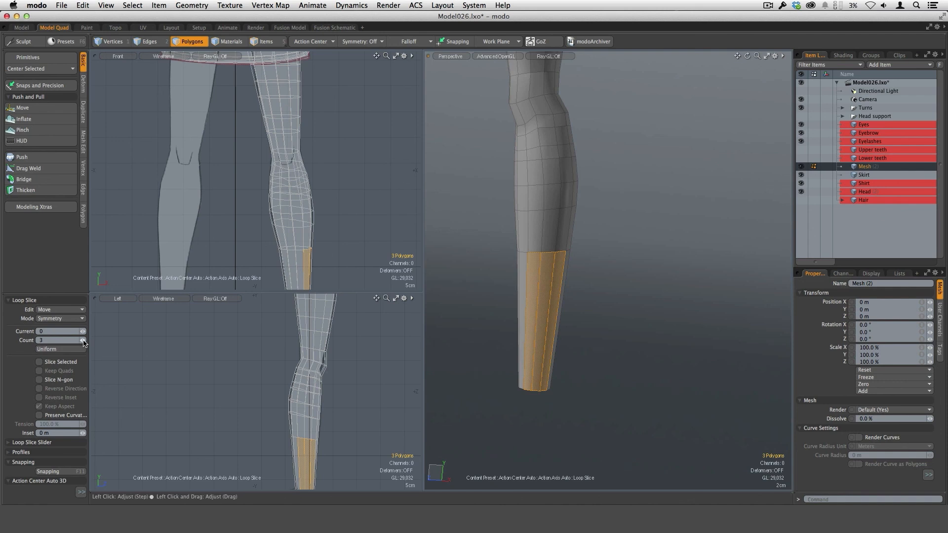
click(80, 323)
click(86, 315)
click(571, 302)
key(space)
click(630, 289)
alt+drag(573, 301, 610, 256)
alt+drag(558, 220, 612, 275)
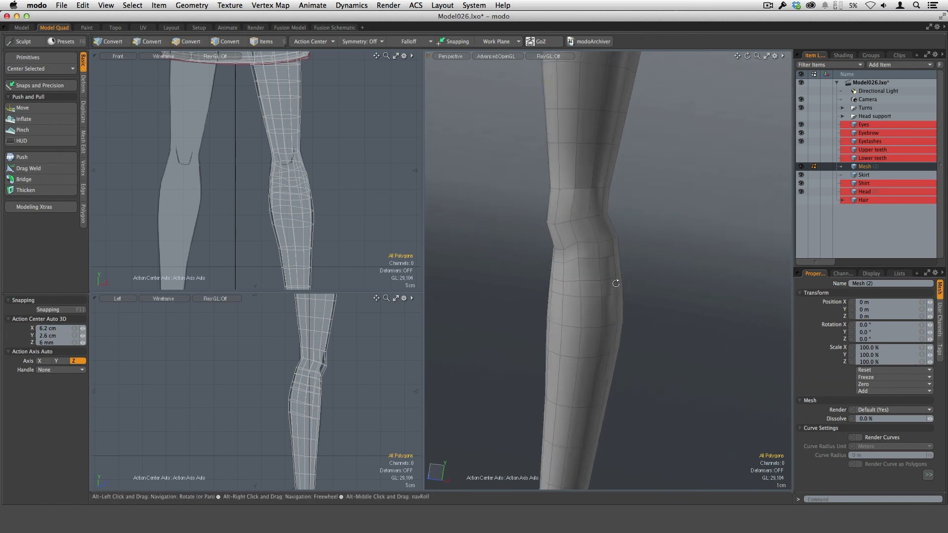
Step: Select two neighbouring polygons in the band just above the knee and add one free-mode loop slice around it
drag(562, 213, 583, 208)
alt+drag(588, 250, 571, 275)
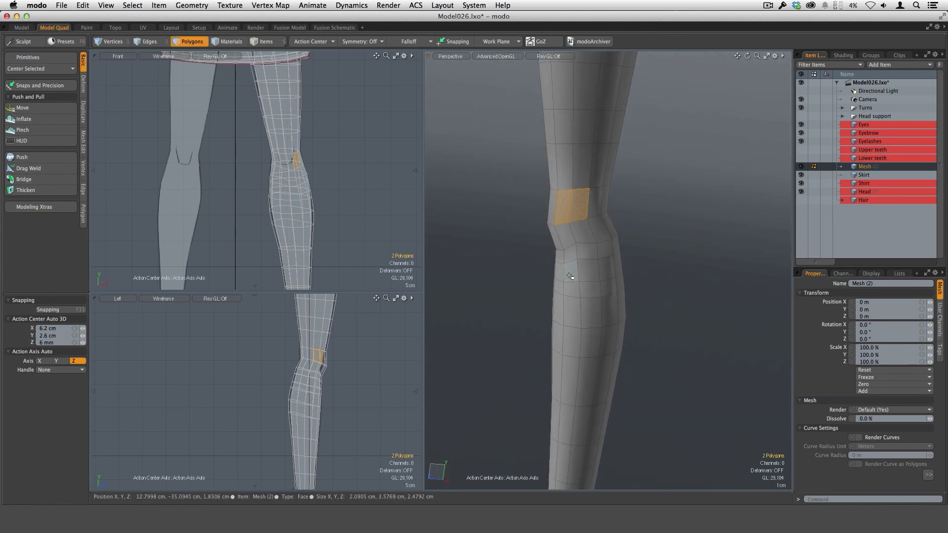
key(alt+c)
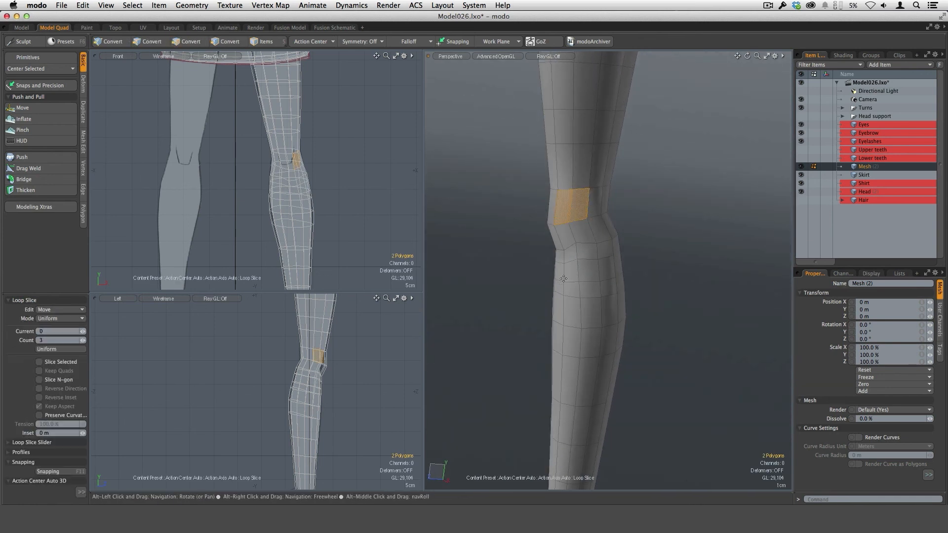
click(72, 321)
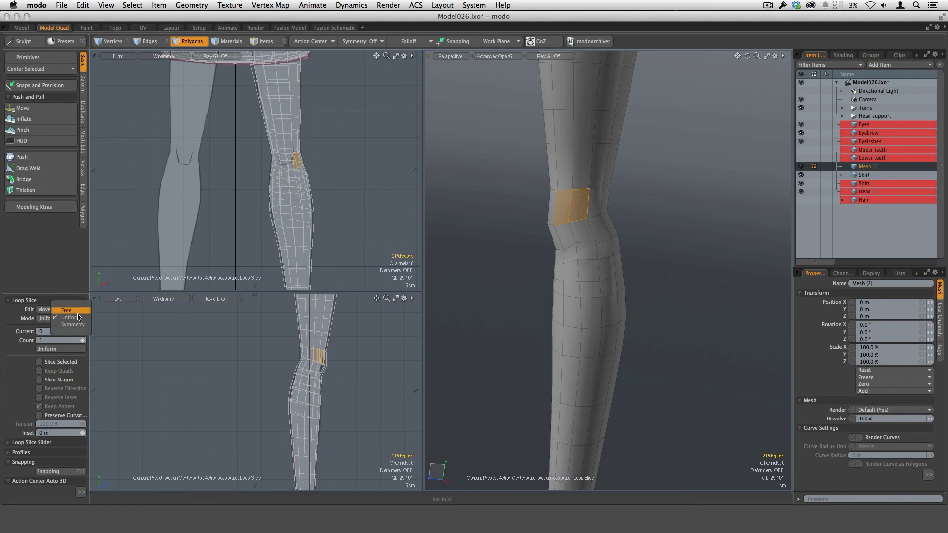
click(76, 310)
drag(568, 284, 549, 284)
alt+drag(681, 261, 691, 262)
key(space)
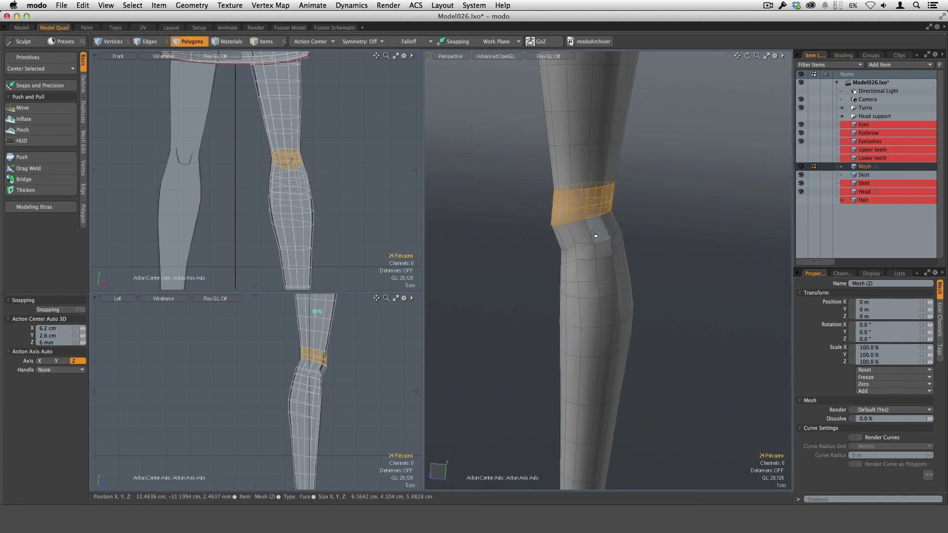
Step: Add another loop slice around the knee band directly below and clear the selection
drag(595, 232, 611, 228)
key(alt+c)
drag(595, 289, 576, 257)
scroll(585, 242, up, 3)
key(space)
click(684, 292)
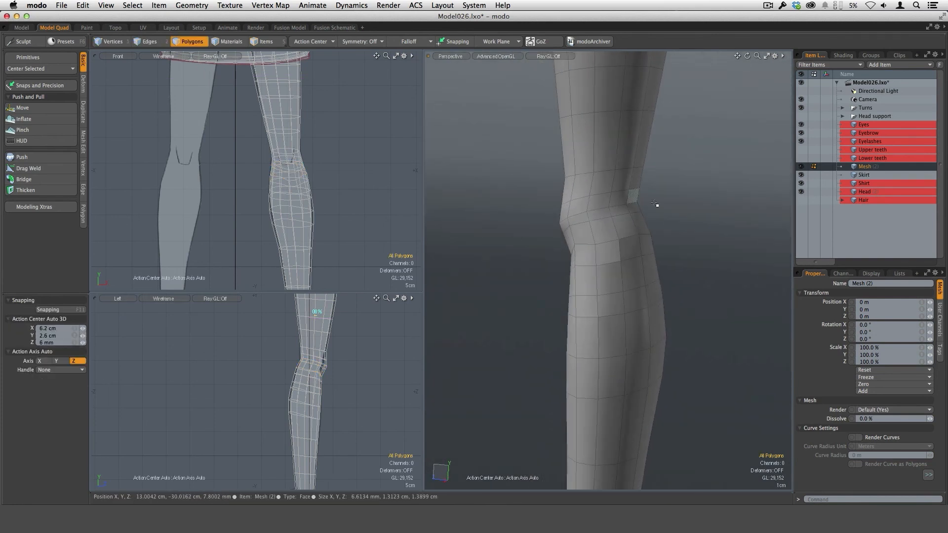
Step: Shape the front of the knee and the hollow under the kneecap with the sculpt Move brush
mouse_move(656, 206)
alt+mouse_down()
mouse_move(665, 241)
mouse_move(601, 243)
mouse_move(607, 254)
mouse_move(607, 226)
mouse_move(593, 275)
mouse_move(571, 239)
mouse_move(572, 250)
mouse_move(549, 254)
mouse_move(534, 243)
alt+mouse_up()
click(22, 107)
mouse_move(630, 271)
alt+mouse_down()
mouse_move(531, 247)
mouse_move(599, 228)
mouse_move(562, 270)
mouse_move(578, 287)
mouse_move(519, 221)
alt+mouse_up()
alt+drag(551, 262, 550, 321)
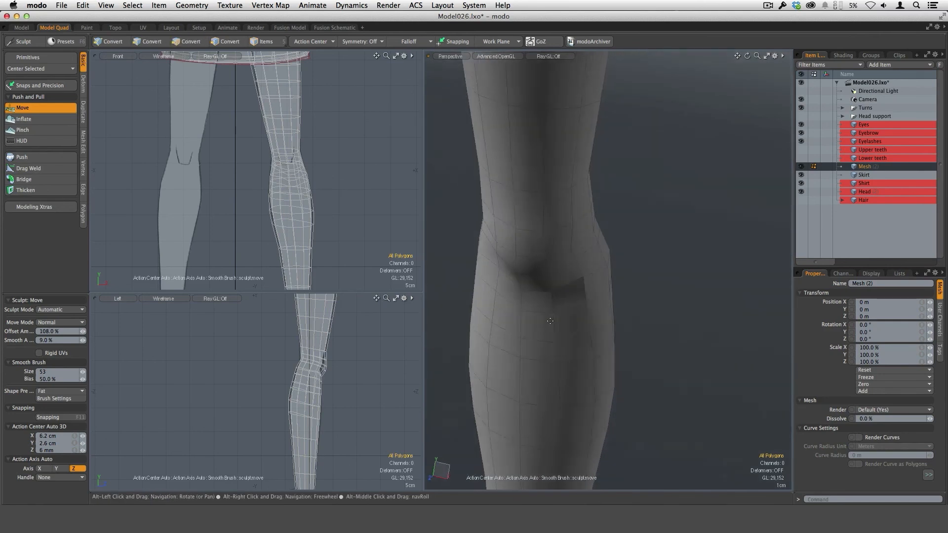
mouse_move(551, 267)
alt+mouse_down()
mouse_move(498, 252)
mouse_move(493, 277)
mouse_move(599, 323)
mouse_move(626, 323)
mouse_move(579, 253)
alt+mouse_up()
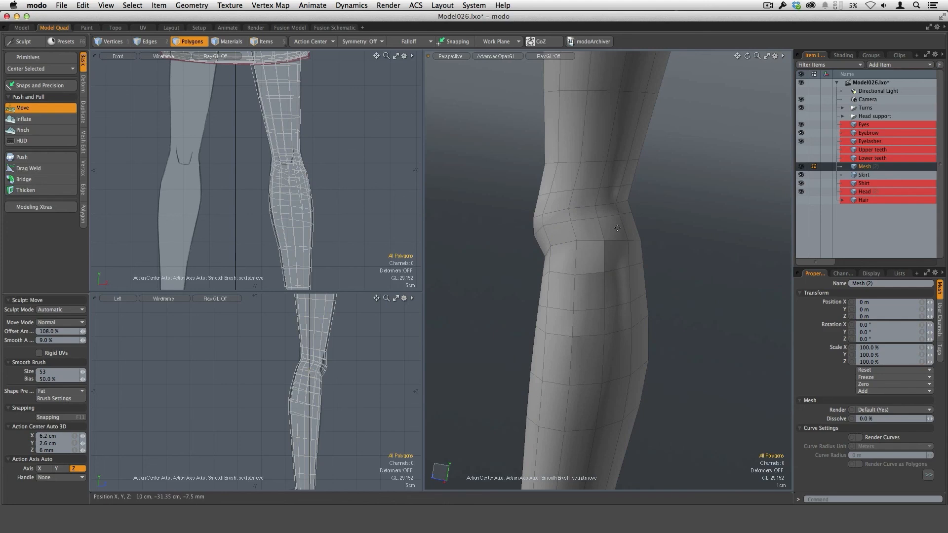
Step: Sculpt the sides and back of the knee with the Move brush so the new loops follow its contour
alt+drag(617, 227, 540, 254)
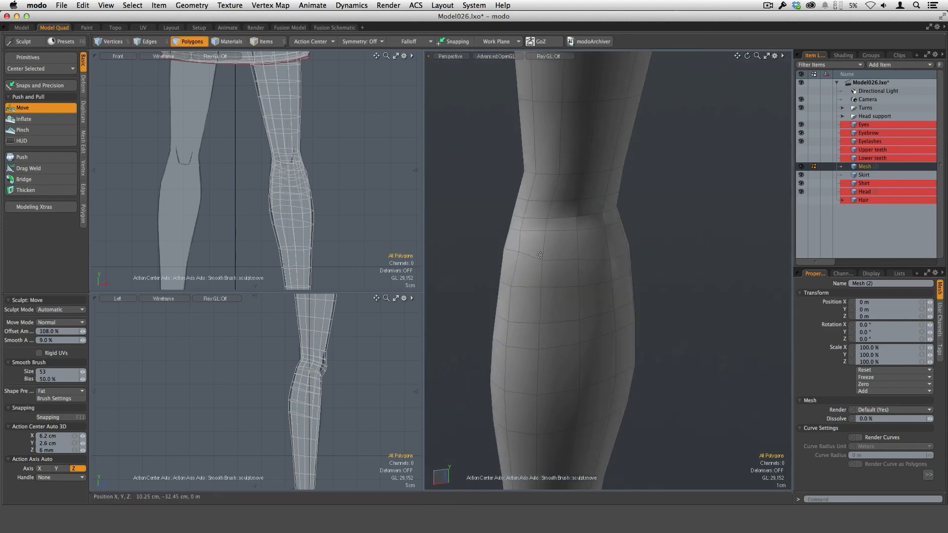
alt+drag(667, 275, 604, 262)
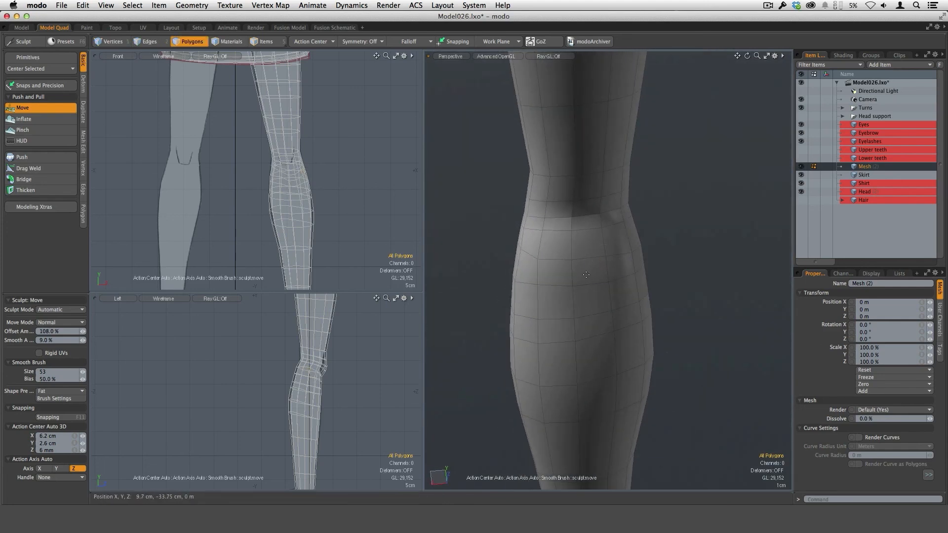
mouse_move(545, 251)
alt+mouse_down()
mouse_move(584, 318)
mouse_move(569, 321)
mouse_move(571, 262)
alt+mouse_up()
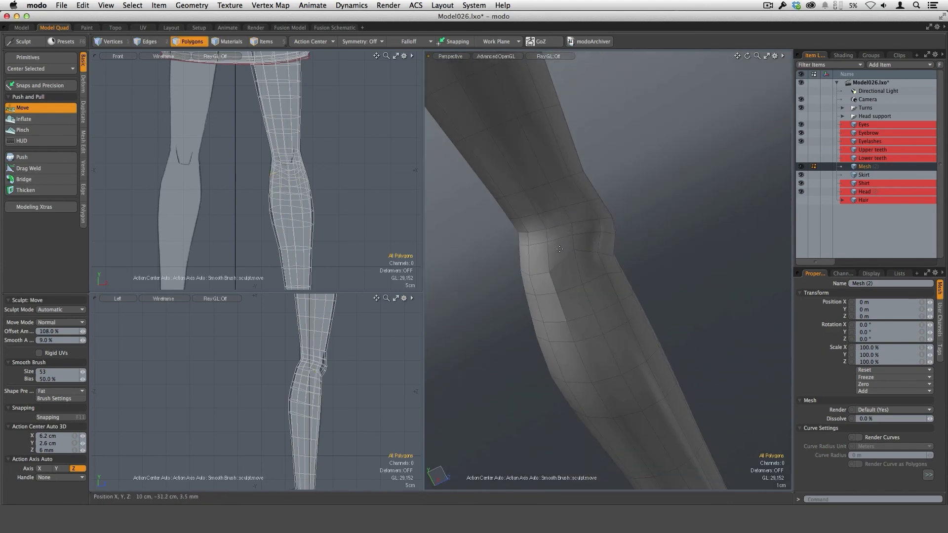
alt+drag(556, 226, 504, 272)
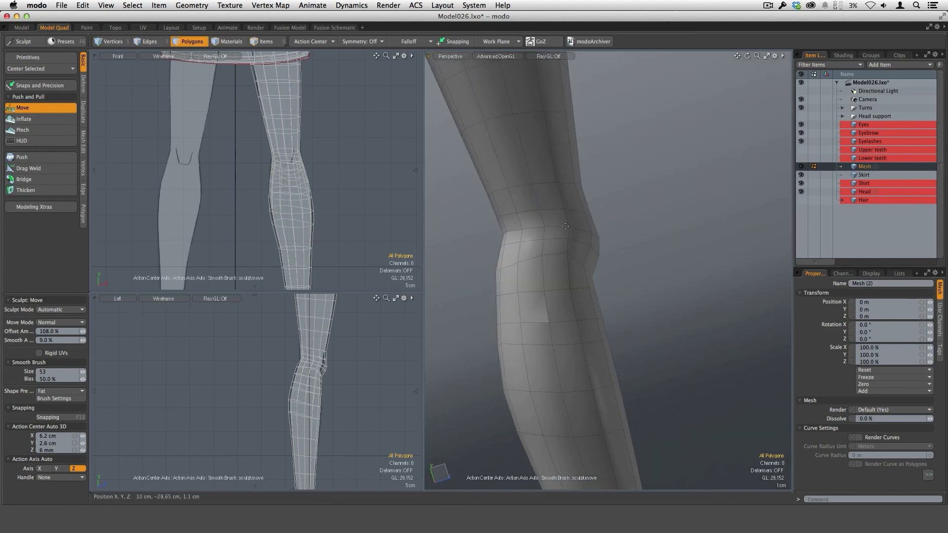
alt+drag(566, 226, 553, 186)
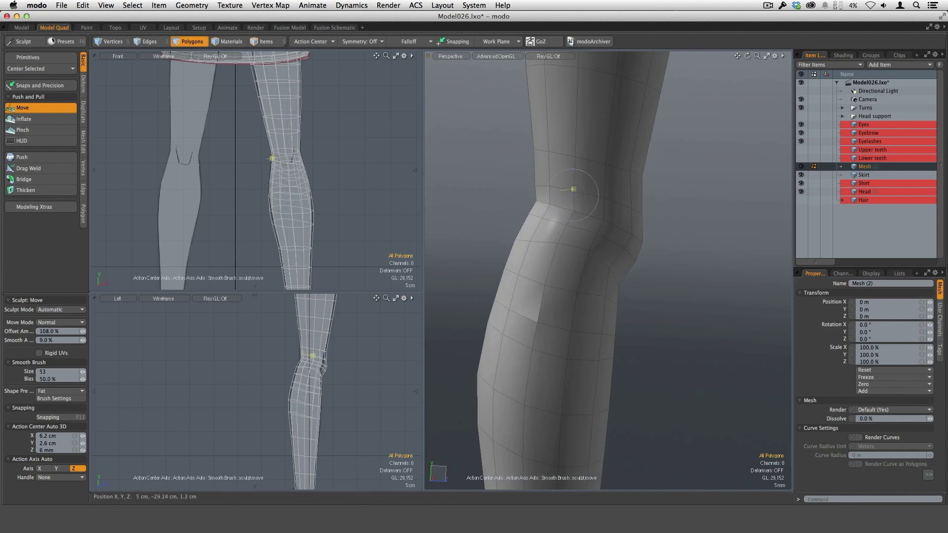
alt+drag(548, 186, 518, 250)
Step: Refine the crease below the kneecap with the Move brush and toggle the subdivision display to check the shape
scroll(521, 236, up, 2)
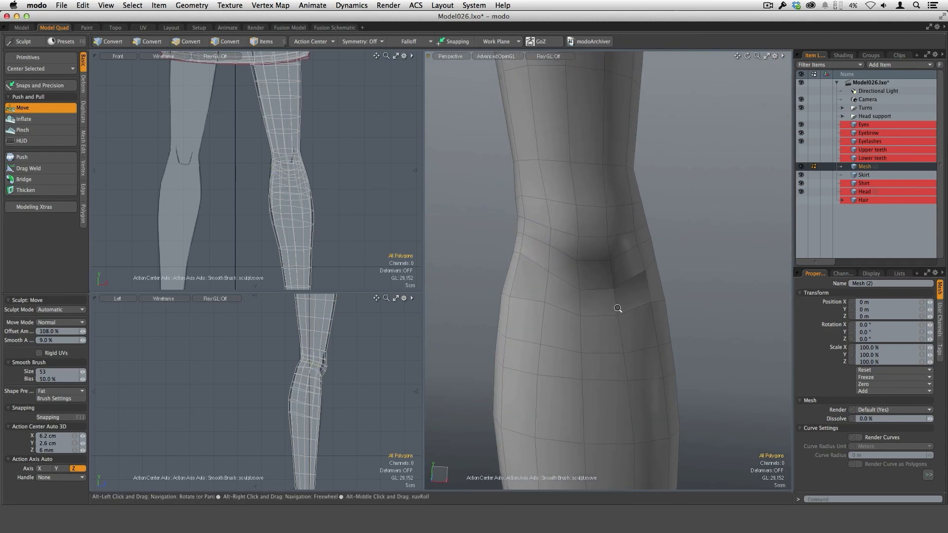
mouse_move(618, 309)
alt+mouse_down()
mouse_move(612, 333)
mouse_move(571, 313)
mouse_move(592, 262)
mouse_move(620, 256)
mouse_move(598, 289)
mouse_move(564, 295)
mouse_move(614, 283)
mouse_move(614, 271)
mouse_move(705, 262)
mouse_move(579, 295)
alt+mouse_up()
scroll(597, 253, down, 2)
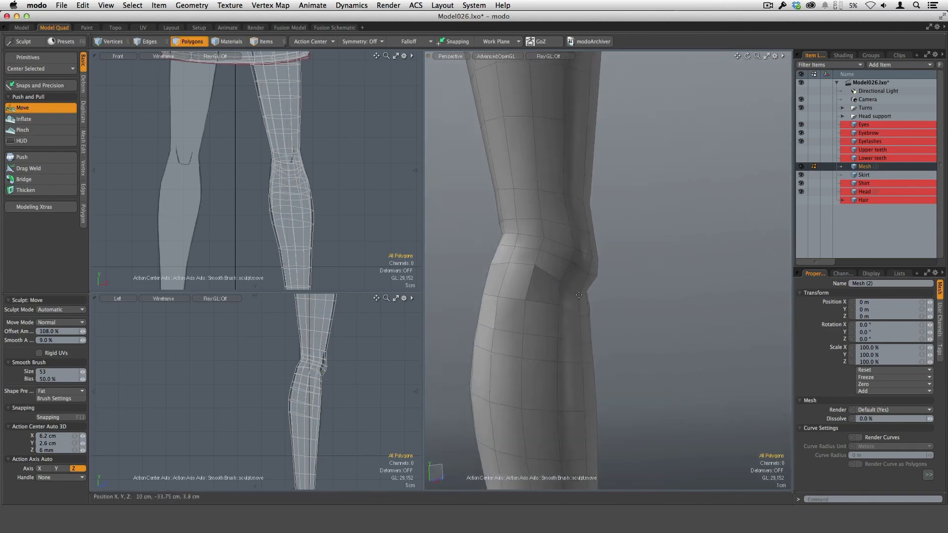
mouse_move(622, 273)
alt+mouse_down()
mouse_move(598, 279)
mouse_move(590, 266)
mouse_move(563, 299)
mouse_move(568, 267)
mouse_move(529, 243)
mouse_move(585, 213)
mouse_move(597, 215)
mouse_move(607, 249)
mouse_move(531, 264)
mouse_move(516, 280)
mouse_move(539, 266)
mouse_move(503, 257)
mouse_move(603, 300)
alt+mouse_up()
key(Tab)
key(Tab)
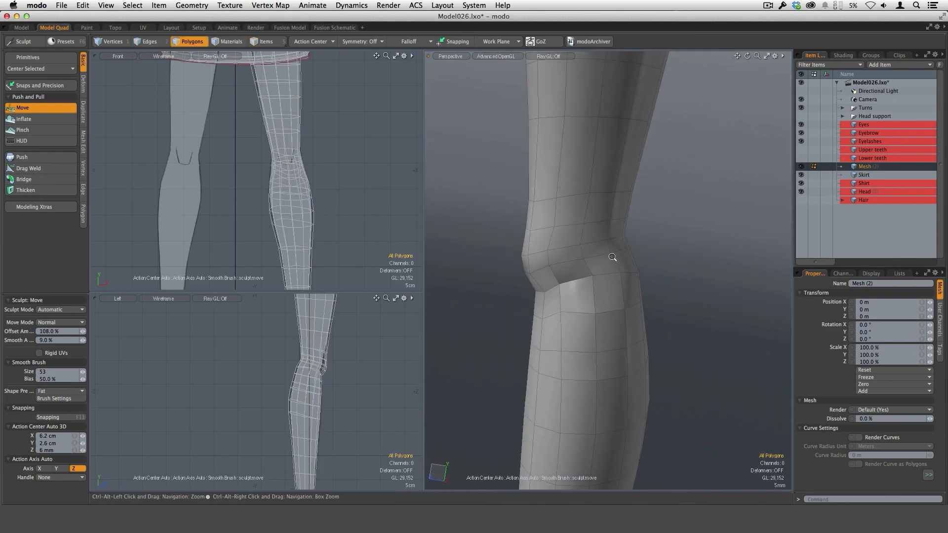
Step: Reshape the transition from the kneecap into the lower thigh with the Move brush
ctrl+alt+drag(613, 257, 552, 223)
alt+shift+drag(552, 222, 568, 245)
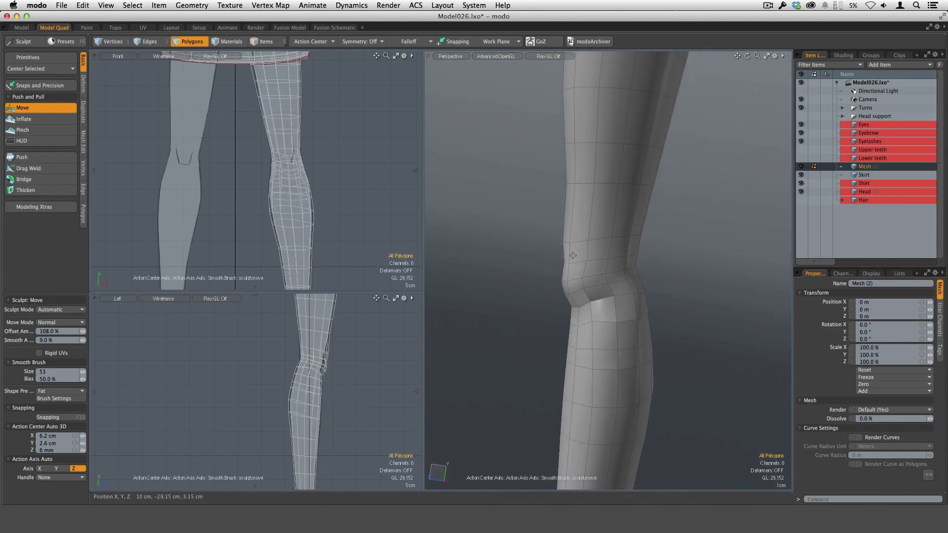
alt+drag(593, 261, 521, 288)
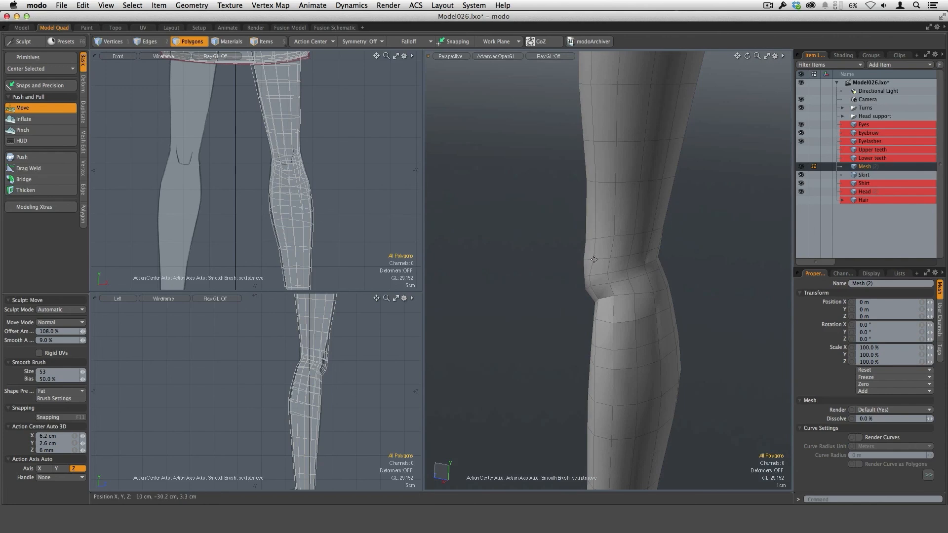
alt+drag(596, 239, 568, 188)
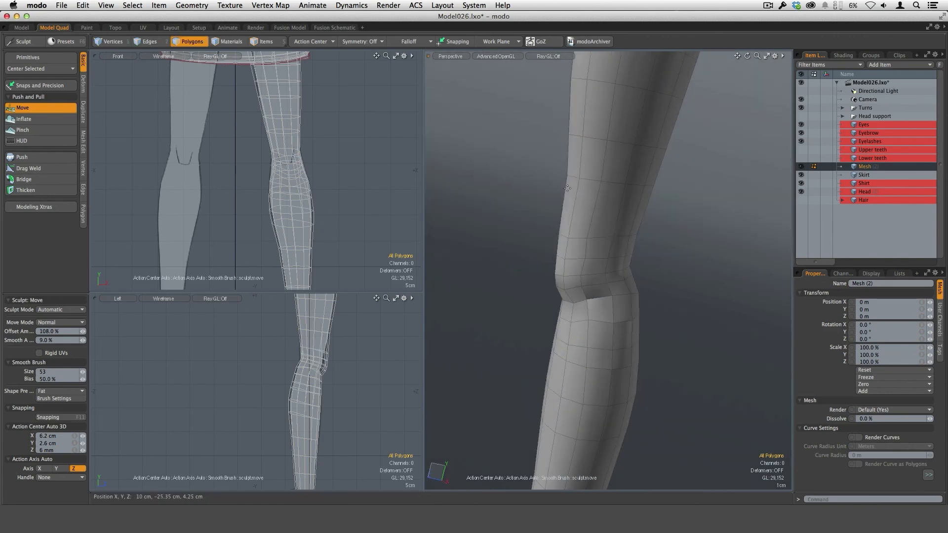
mouse_move(648, 237)
alt+mouse_down()
mouse_move(591, 290)
mouse_move(599, 246)
mouse_move(565, 238)
alt+mouse_up()
alt+drag(581, 292, 623, 227)
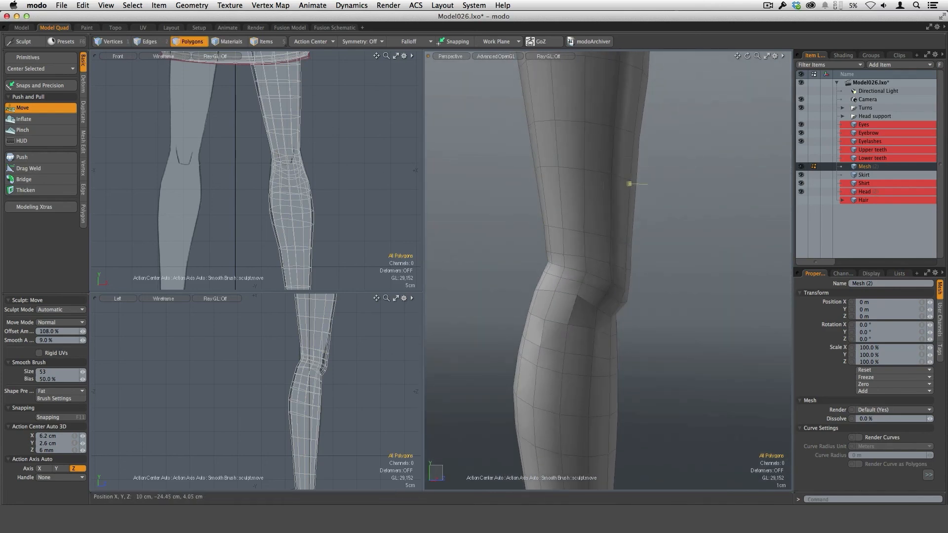
alt+drag(614, 178, 591, 195)
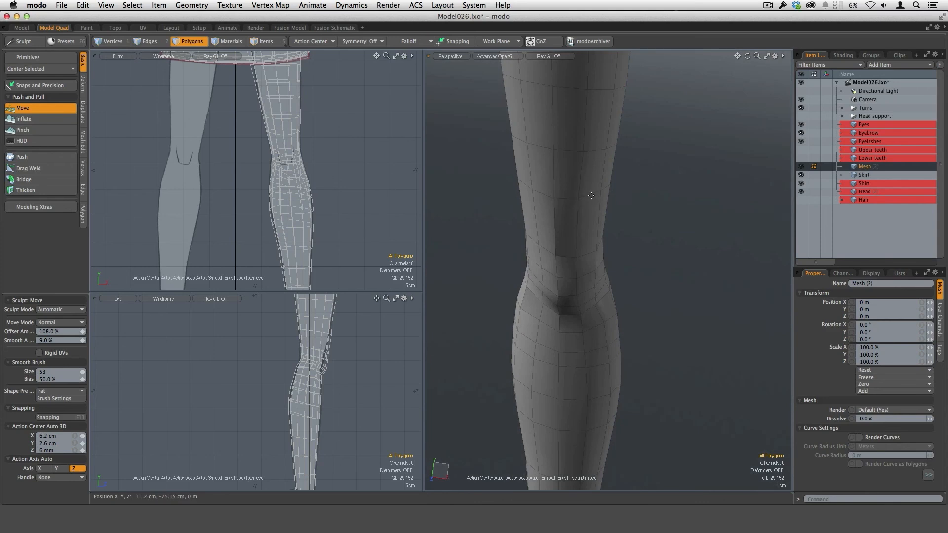
Step: Adjust the kneecap outline and the polygons on the front of the lower thigh with the Move brush
alt+drag(599, 260, 641, 266)
mouse_move(548, 265)
alt+mouse_down()
mouse_move(533, 261)
mouse_move(571, 252)
mouse_move(521, 239)
mouse_move(548, 238)
mouse_move(580, 269)
mouse_move(530, 268)
mouse_move(535, 188)
mouse_move(598, 201)
mouse_move(551, 180)
mouse_move(555, 118)
mouse_move(673, 204)
mouse_move(571, 205)
mouse_move(591, 181)
mouse_move(562, 353)
mouse_move(639, 321)
mouse_move(638, 304)
alt+mouse_up()
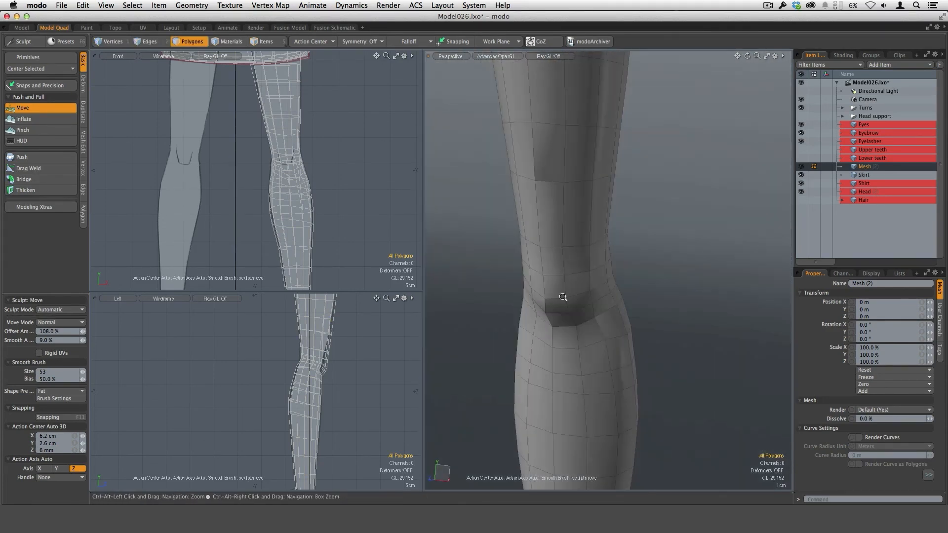
alt+drag(566, 296, 658, 280)
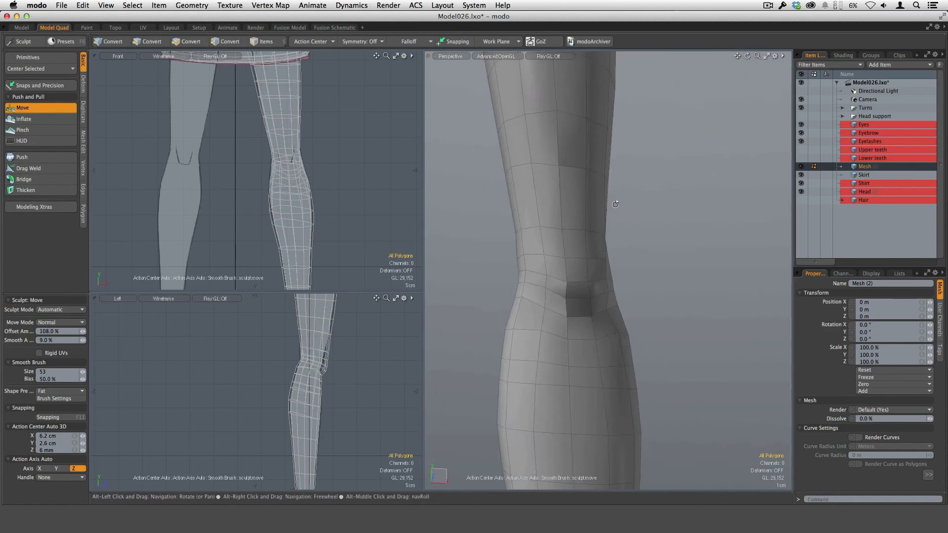
alt+drag(586, 174, 578, 184)
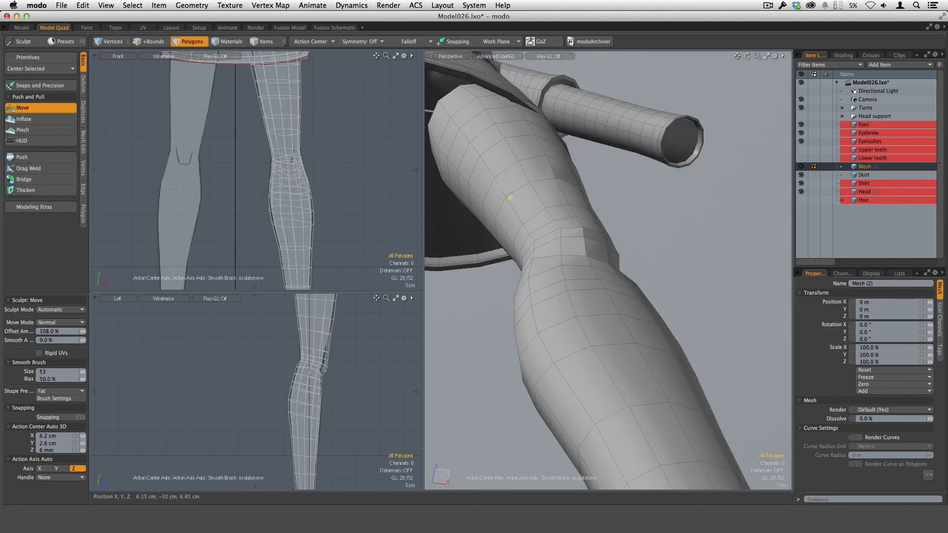
alt+drag(510, 198, 531, 306)
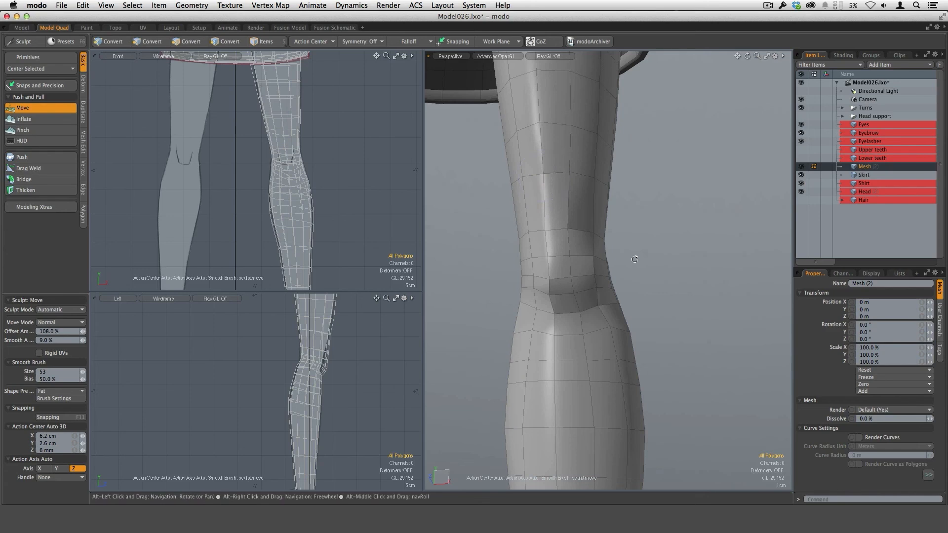
alt+drag(551, 174, 572, 275)
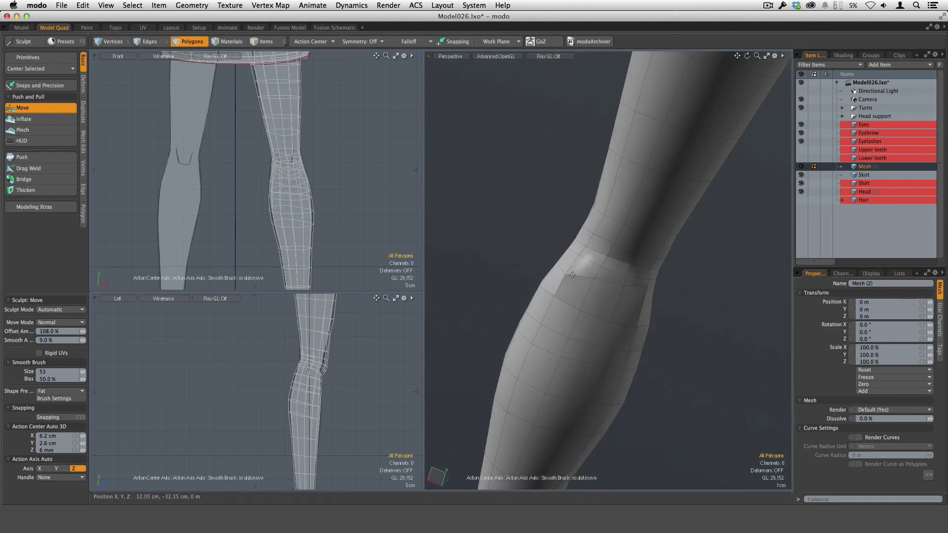
Step: Even out the edges on the side of the knee and upper shin with the Move brush
alt+drag(718, 326, 721, 269)
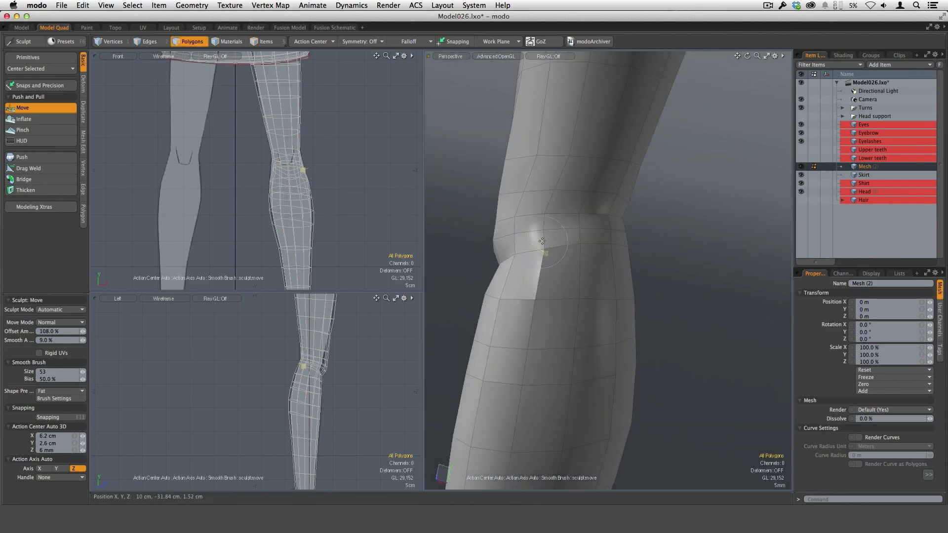
mouse_move(542, 241)
alt+mouse_down()
mouse_move(577, 276)
mouse_move(619, 292)
mouse_move(655, 244)
mouse_move(619, 286)
alt+mouse_up()
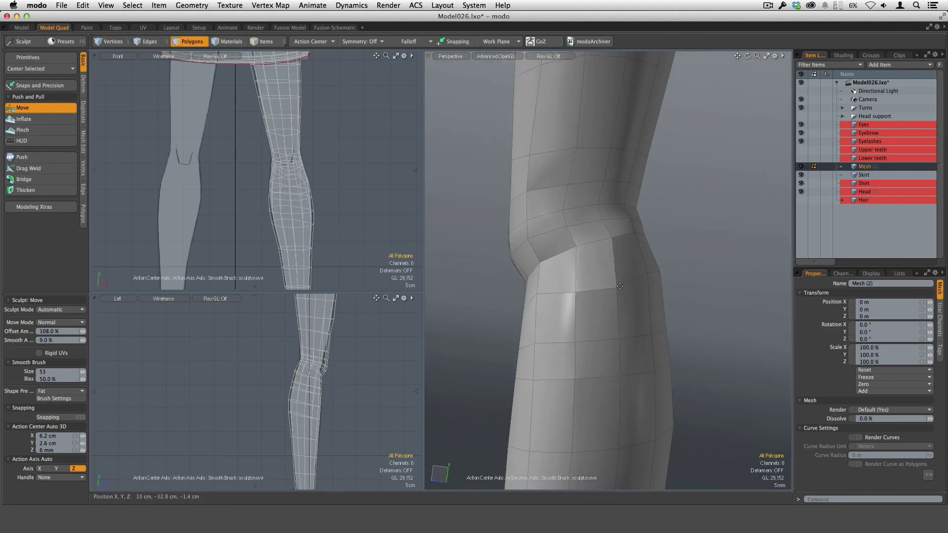
scroll(320, 394, up, 8)
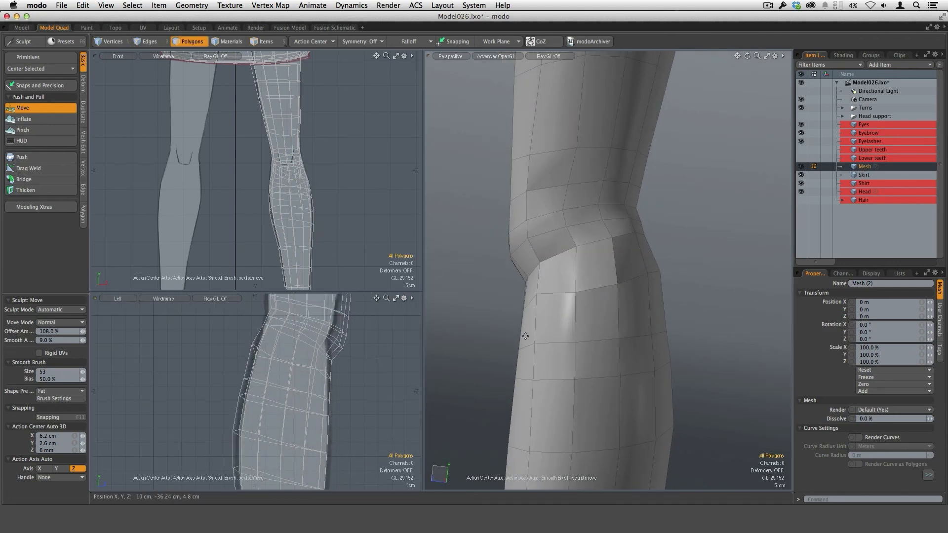
mouse_move(711, 332)
ctrl+alt+mouse_down()
mouse_move(642, 314)
mouse_move(610, 232)
mouse_move(598, 261)
mouse_move(683, 327)
mouse_move(584, 277)
mouse_move(607, 261)
mouse_move(615, 267)
mouse_move(603, 272)
mouse_move(637, 278)
mouse_move(601, 276)
mouse_move(613, 341)
mouse_move(591, 261)
mouse_move(635, 247)
mouse_move(629, 271)
mouse_move(622, 232)
mouse_move(597, 217)
mouse_move(609, 257)
mouse_move(637, 258)
mouse_move(633, 277)
mouse_move(534, 256)
mouse_move(567, 237)
ctrl+alt+mouse_up()
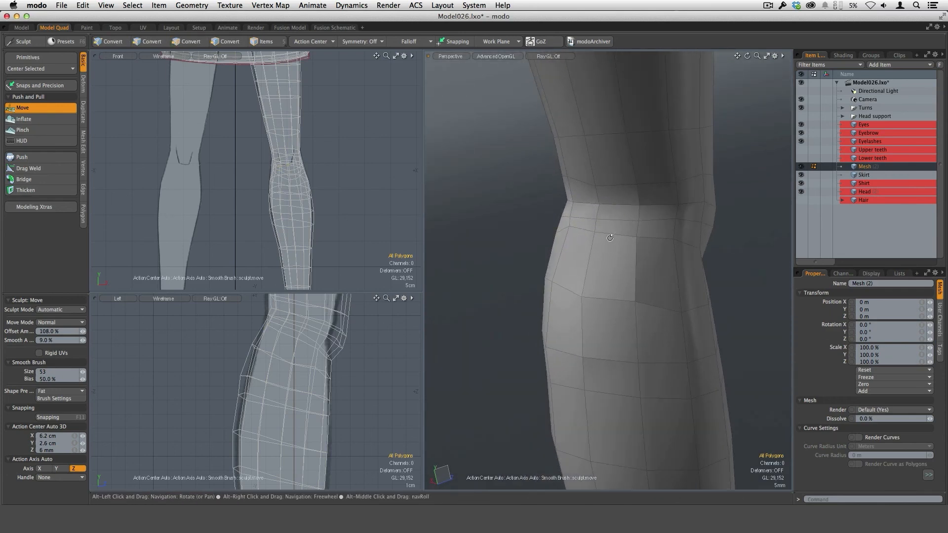
Step: Sculpt the crease at the back of the knee and the top of the calf with the Move brush
ctrl+alt+drag(592, 221, 621, 255)
alt+drag(574, 275, 589, 248)
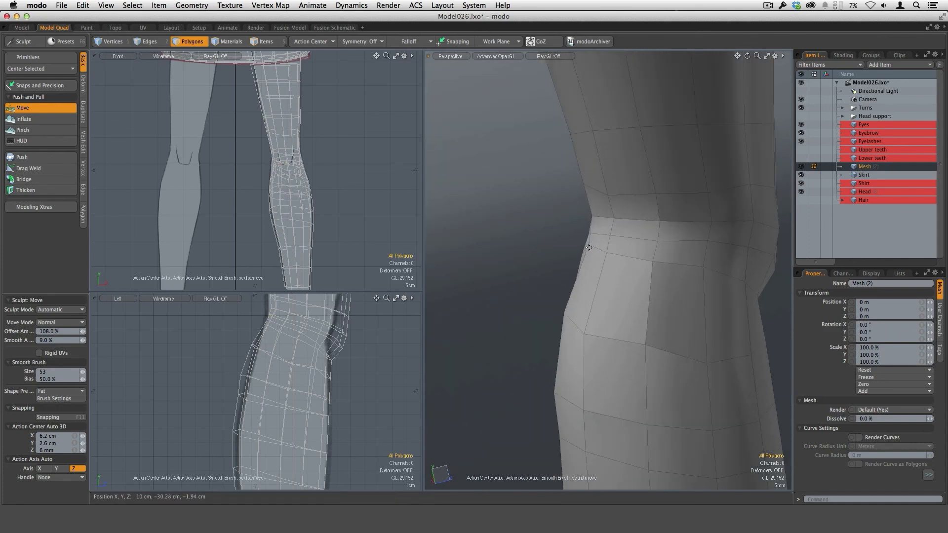
alt+scroll(594, 236, up, 5)
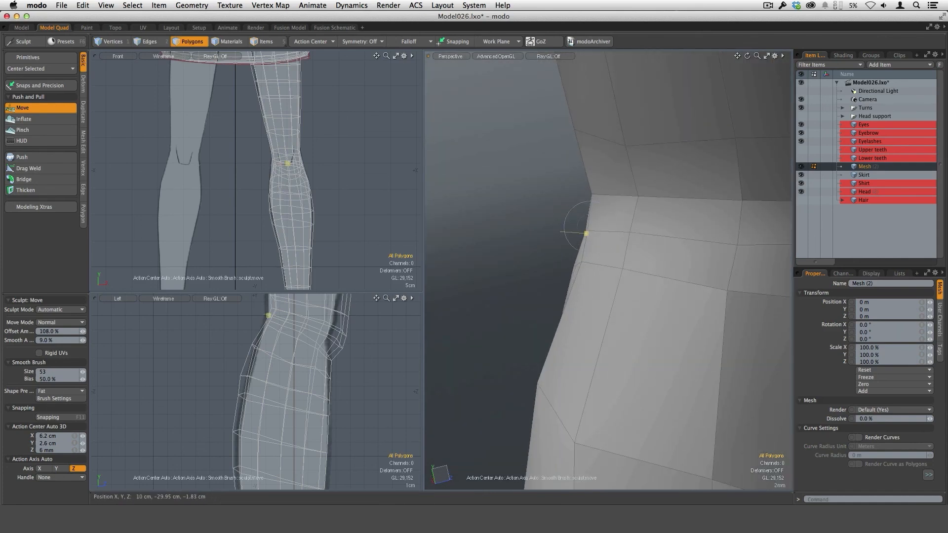
alt+scroll(618, 225, down, 5)
alt+drag(661, 362, 764, 265)
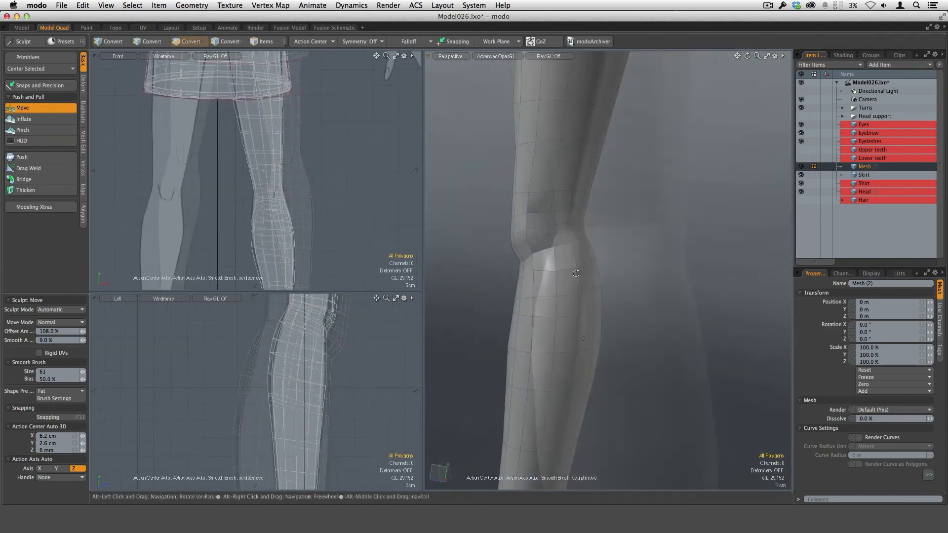
Step: Refine the upper calf and the crease at the back of the knee with the Move brush
mouse_move(597, 269)
alt+mouse_down()
mouse_move(658, 292)
mouse_move(550, 250)
mouse_move(603, 347)
alt+mouse_up()
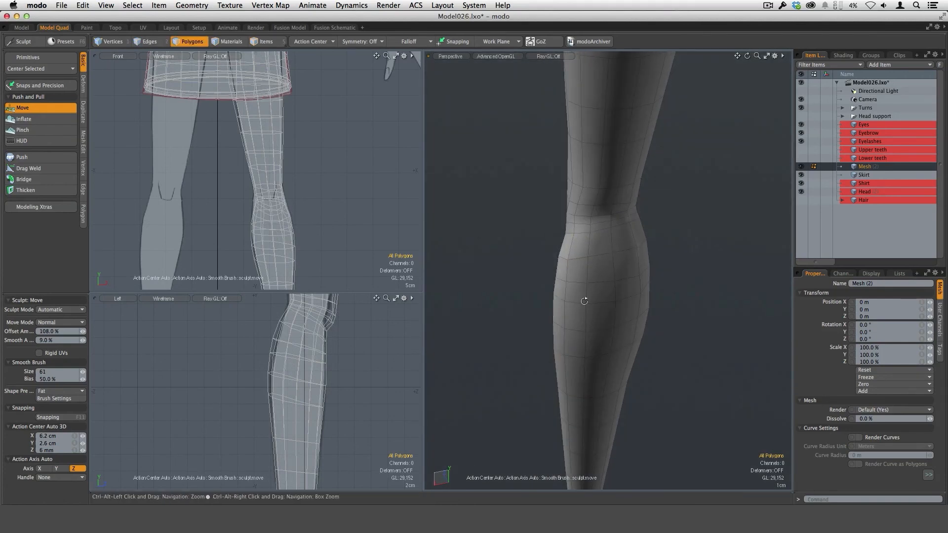
alt+drag(585, 302, 636, 205)
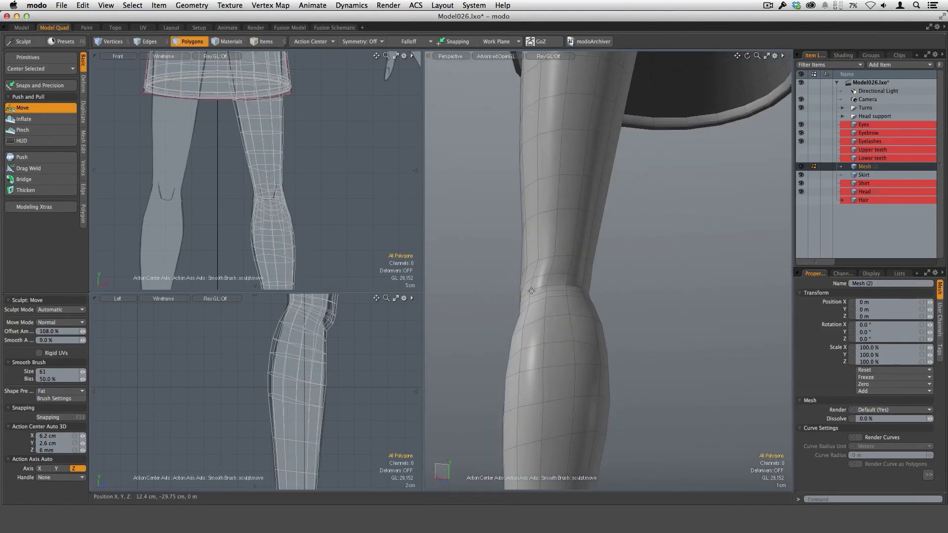
alt+drag(580, 293, 590, 283)
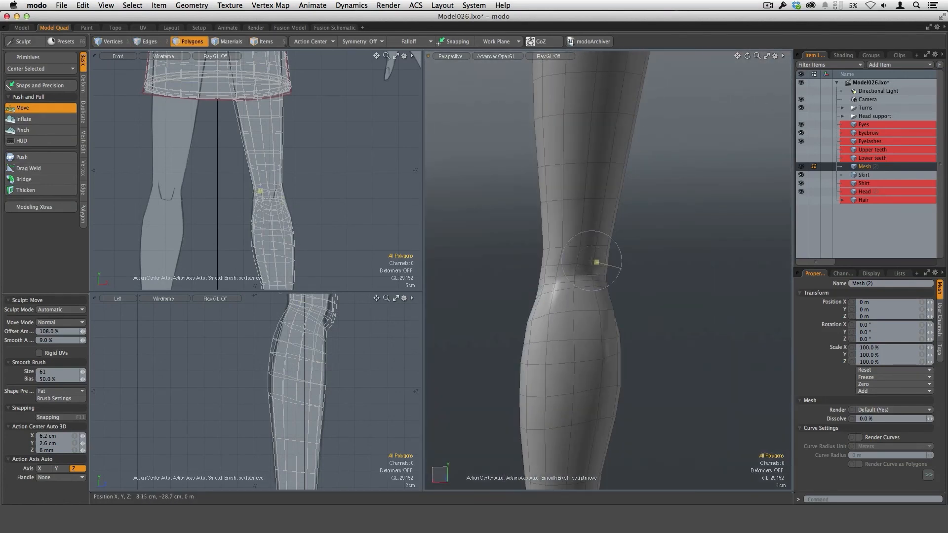
alt+drag(576, 242, 761, 303)
ctrl+alt+drag(635, 321, 623, 285)
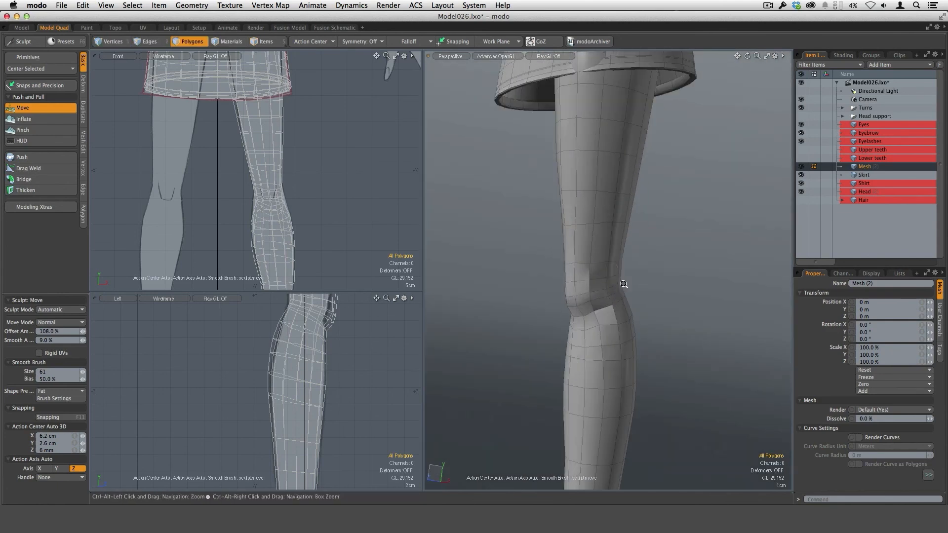
ctrl+alt+drag(609, 324, 666, 276)
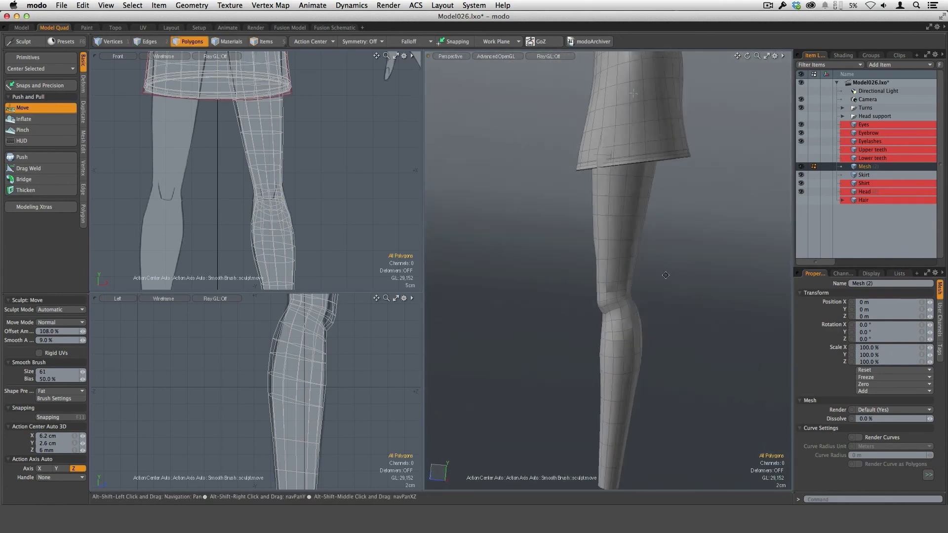
alt+shift+drag(665, 275, 610, 269)
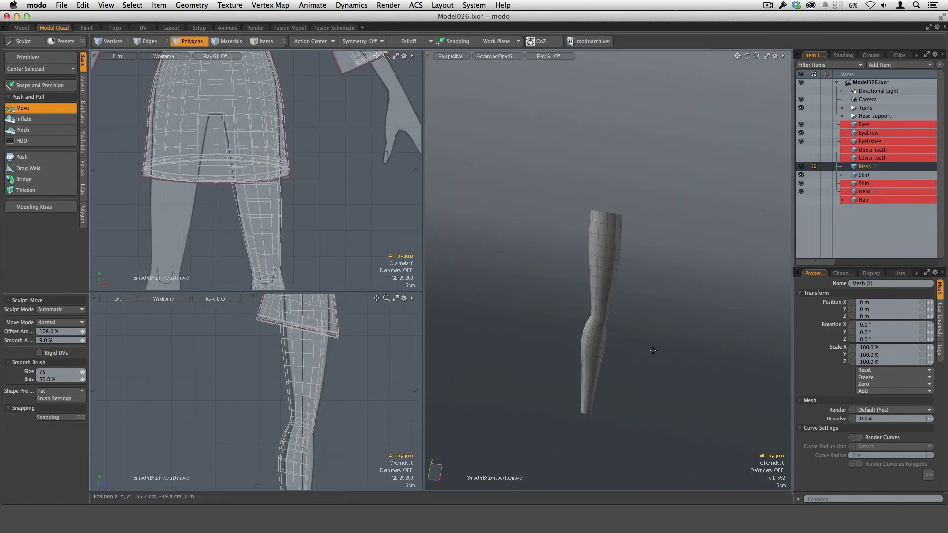
Step: Mirror the leg mesh on the X axis about the origin to create the opposite leg
key(KP_6)
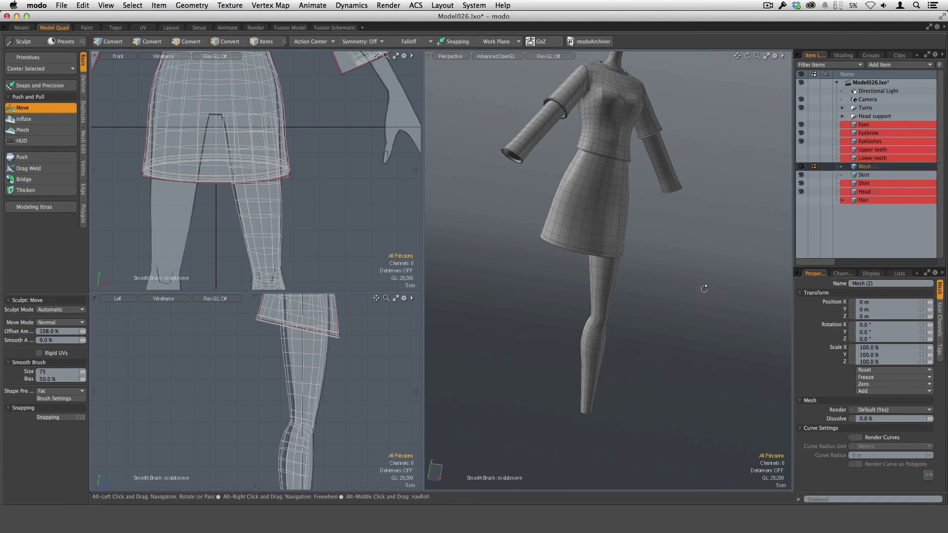
alt+drag(704, 289, 642, 224)
scroll(369, 222, down, 4)
alt+shift+drag(358, 217, 341, 156)
scroll(341, 156, down, 3)
alt+drag(613, 316, 568, 328)
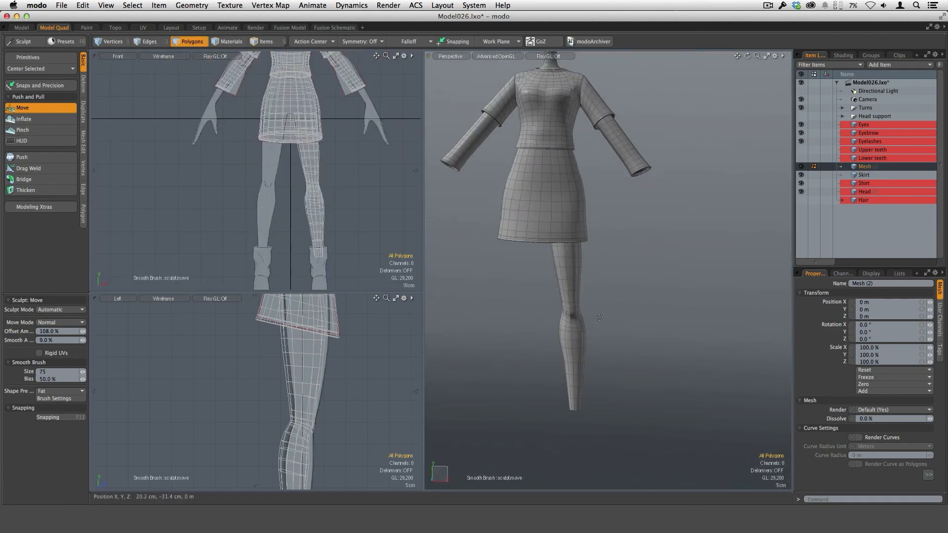
key(shift+v)
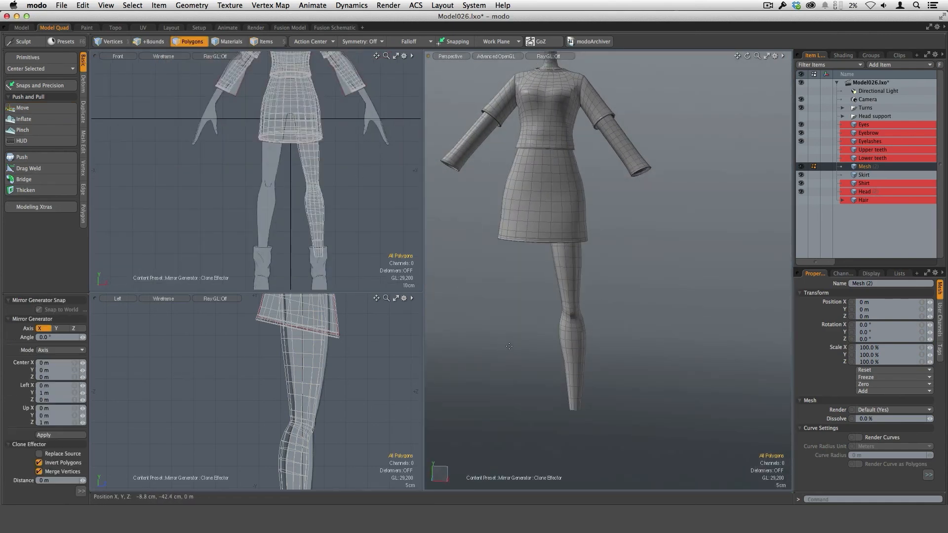
click(77, 435)
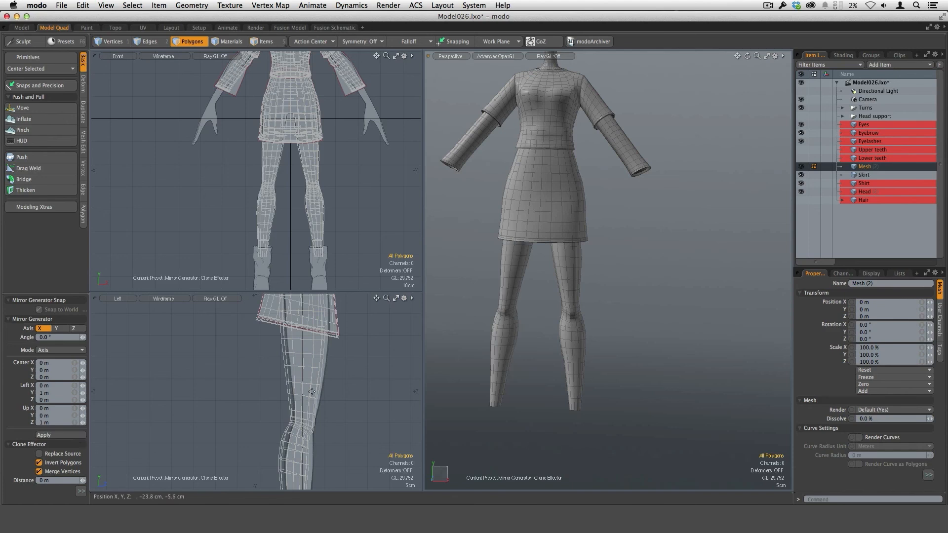
alt+drag(605, 330, 615, 306)
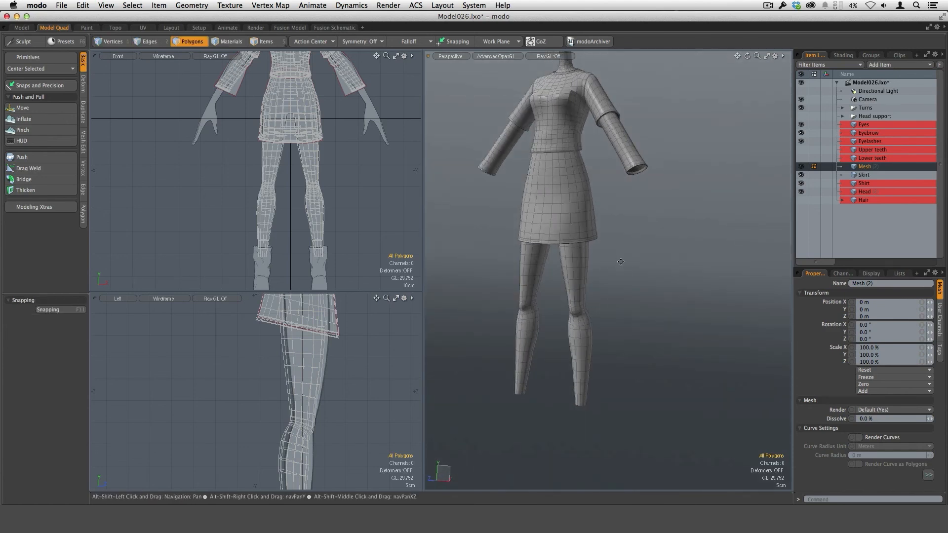
alt+drag(620, 261, 614, 299)
alt+drag(615, 299, 621, 389)
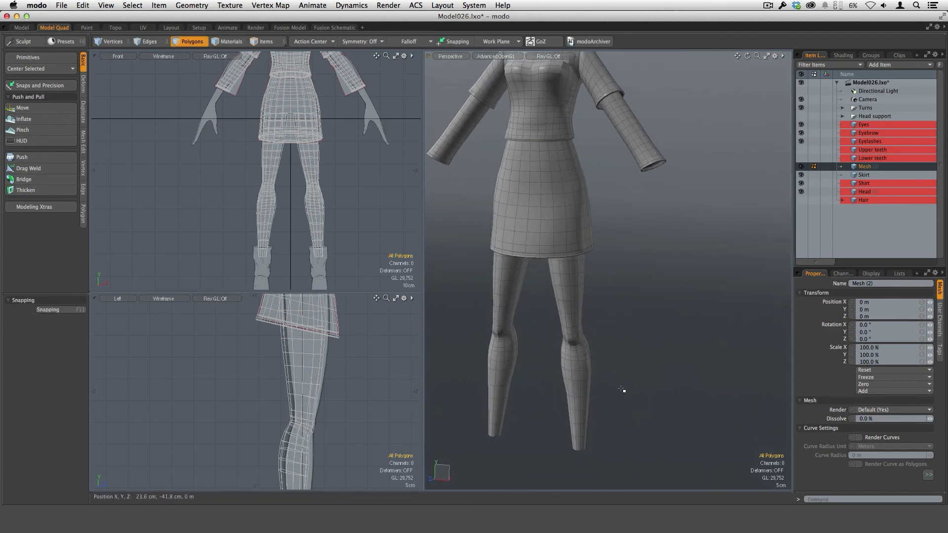